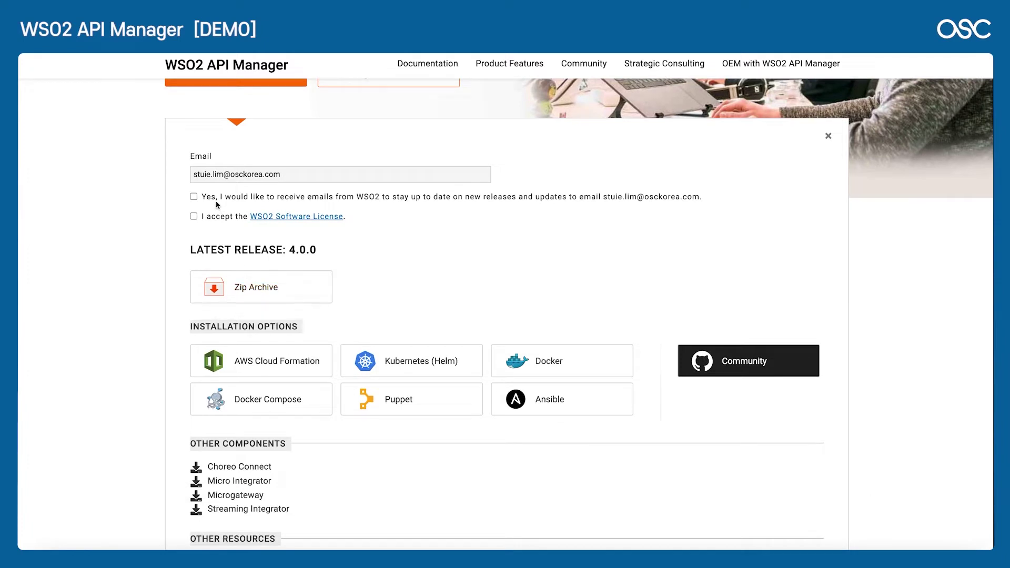
# Step: Opt in to WSO2 update emails and highlight the 4.0.0 release version in the installation options
pyautogui.click(194, 197)
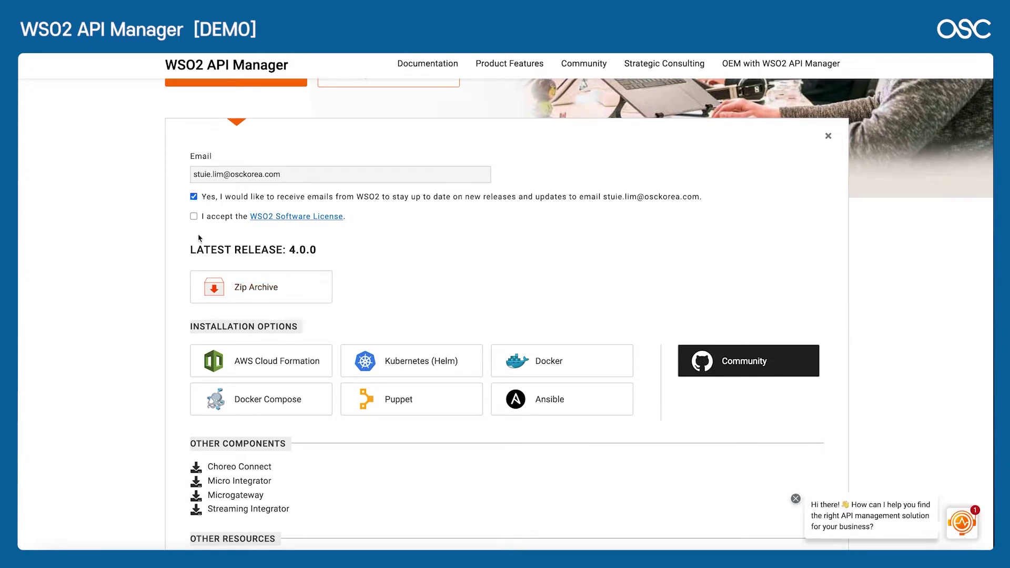
pyautogui.scroll(-1, 417, 219)
pyautogui.moveTo(282, 175); pyautogui.dragTo(316, 175)
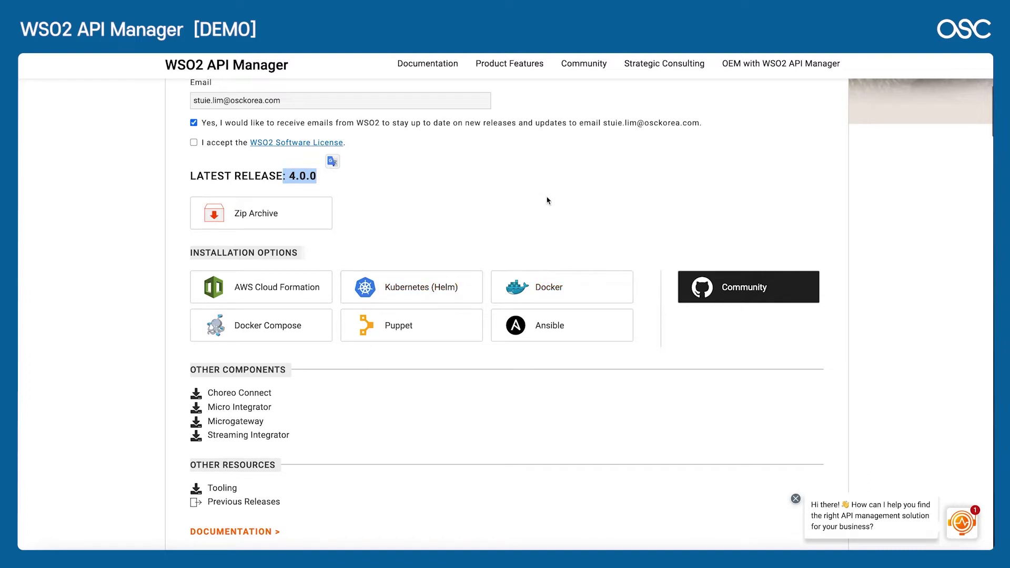
pyautogui.scroll(-1, 547, 200)
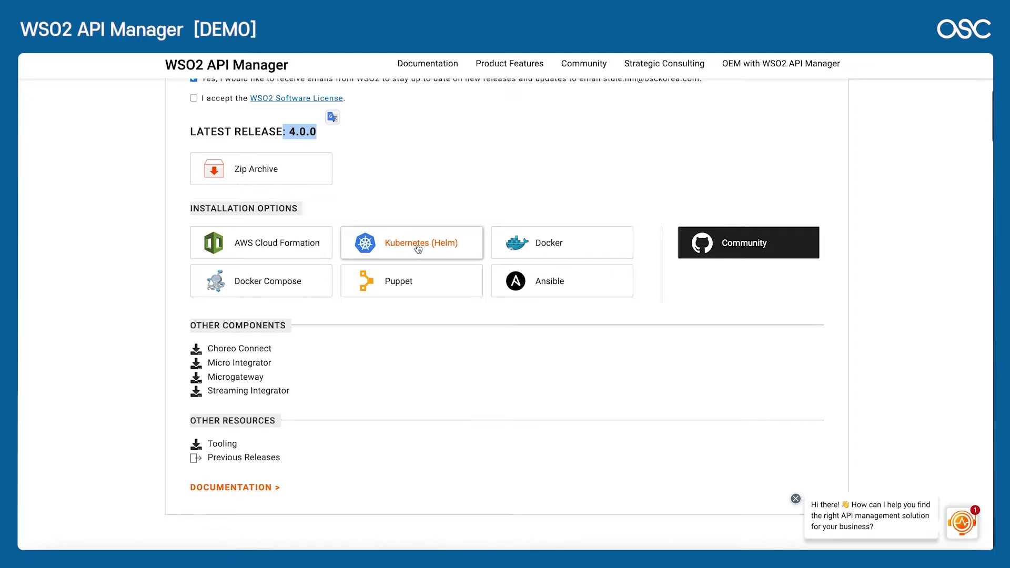
pyautogui.scroll(1, 418, 249)
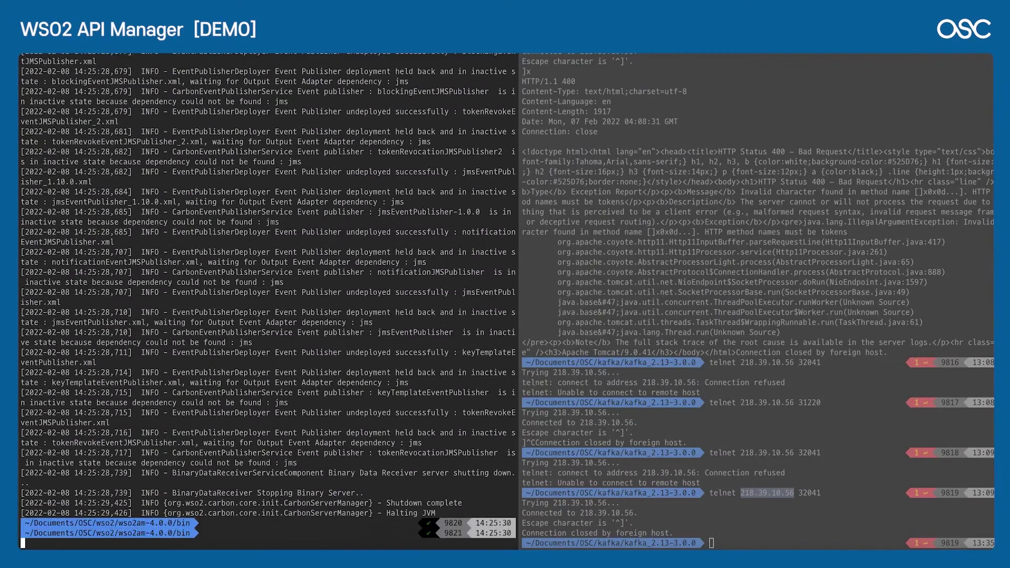
# Step: Move up to the wso2 folder and enter the wso2am-4.0.0 directory
pyautogui.press('Return')
pyautogui.press('Return')
pyautogui.press('Return')
pyautogui.press('Return')
pyautogui.press('Return')
pyautogui.press('Return')
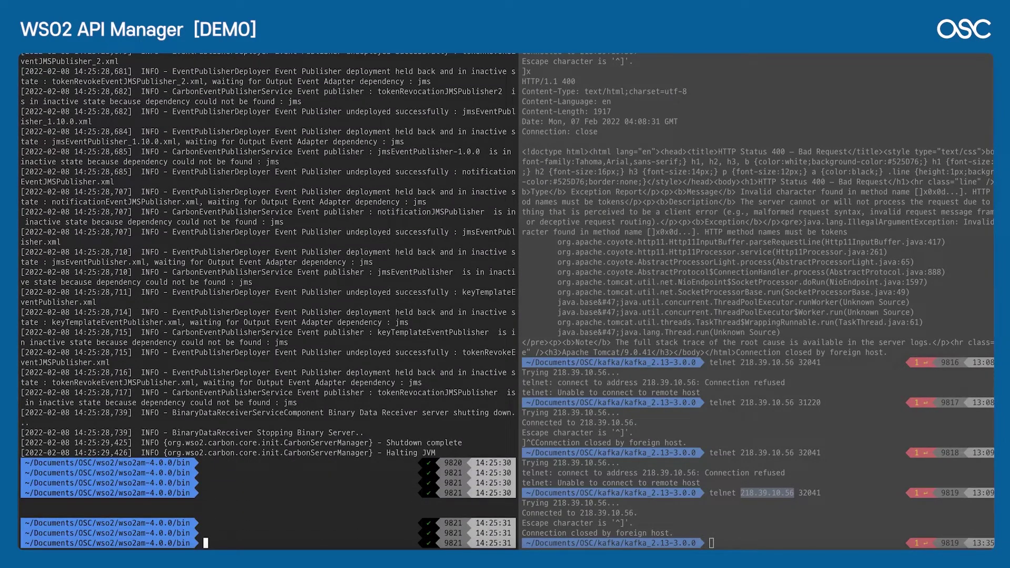
pyautogui.write('cd ..')
pyautogui.press('Return')
pyautogui.write('cd .')
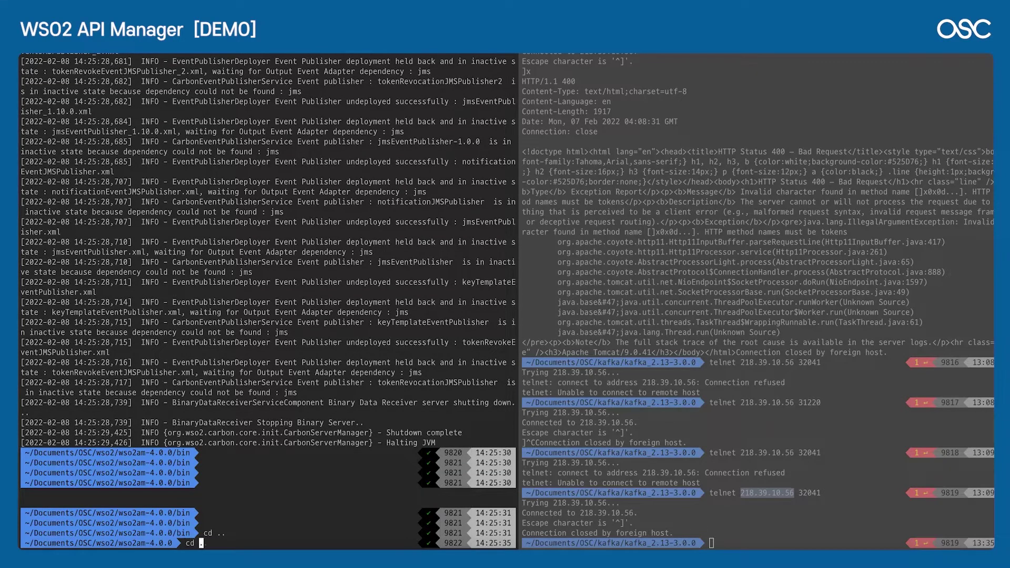
pyautogui.write('.')
pyautogui.press('Return')
pyautogui.write('ls')
pyautogui.press('Return')
pyautogui.write('wd')
pyautogui.press('BackSpace')
pyautogui.write('so2')
pyautogui.press('Tab')
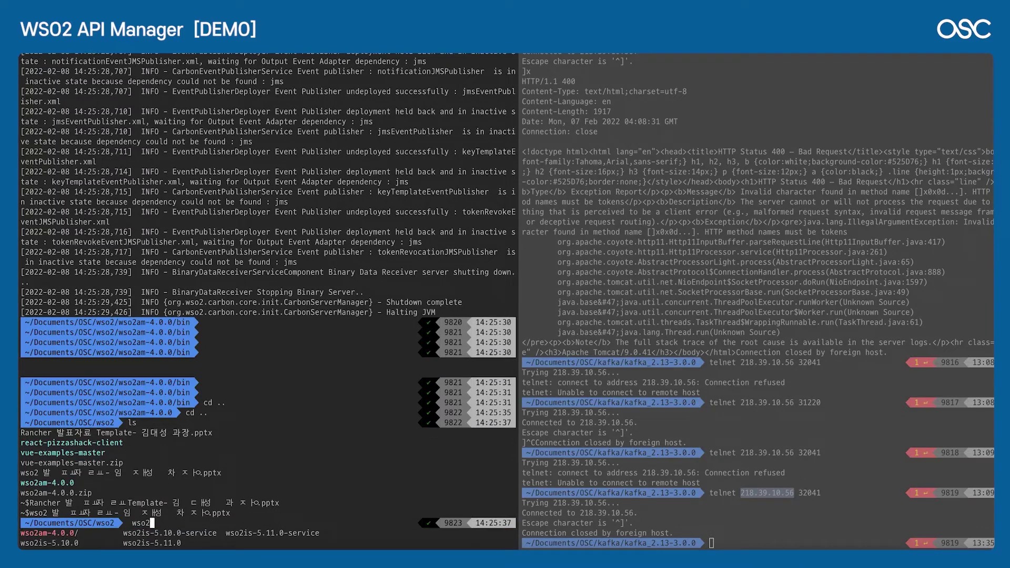
pyautogui.write('a')
pyautogui.press('Tab')
pyautogui.press('Return')
# Step: Go into the bin folder and start the server with ./api-manager.sh
pyautogui.write('ls')
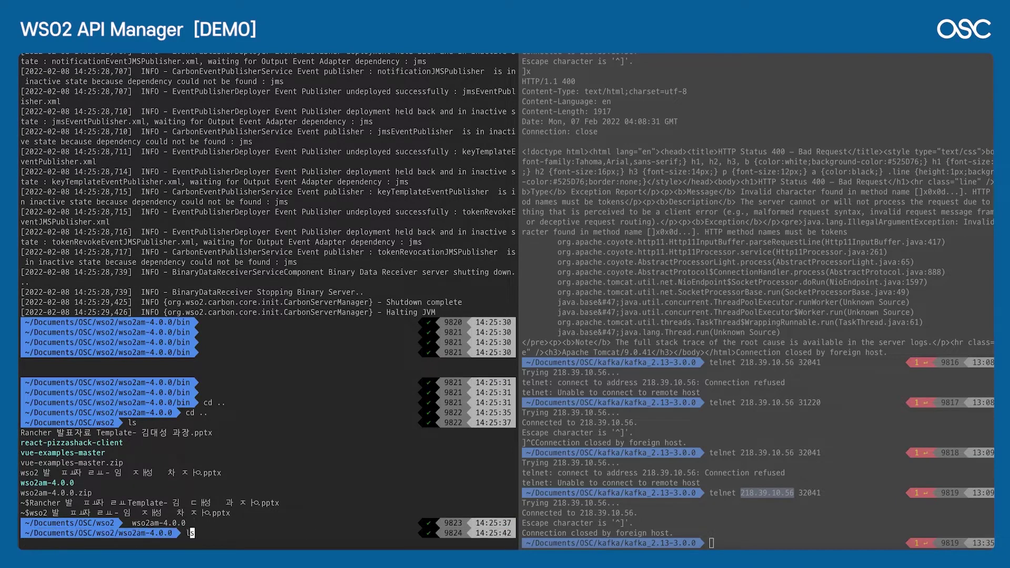
pyautogui.press('Return')
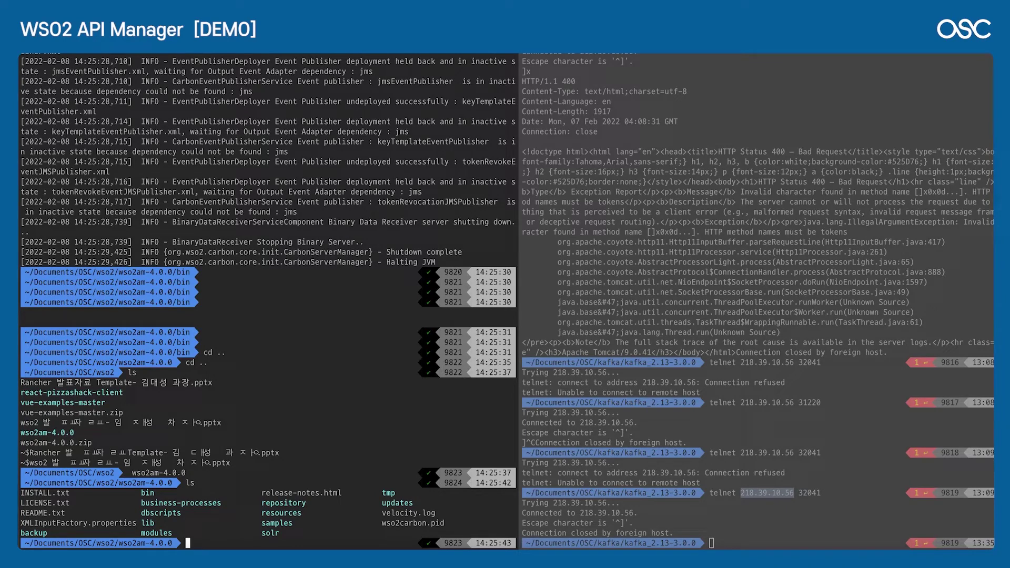
pyautogui.write('cd bin')
pyautogui.press('Return')
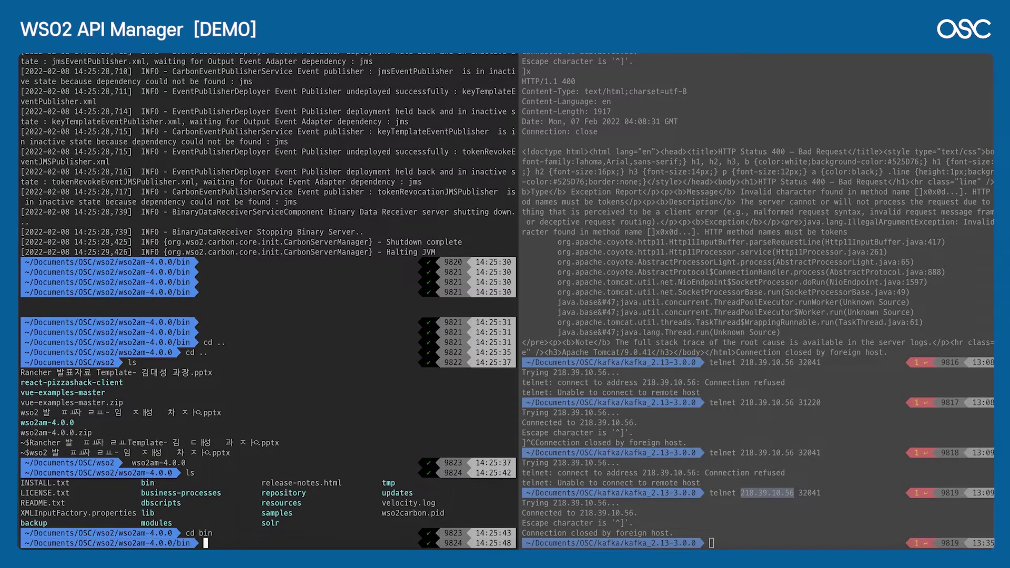
pyautogui.write('ls')
pyautogui.press('Return')
pyautogui.write('./api-manager.sh')
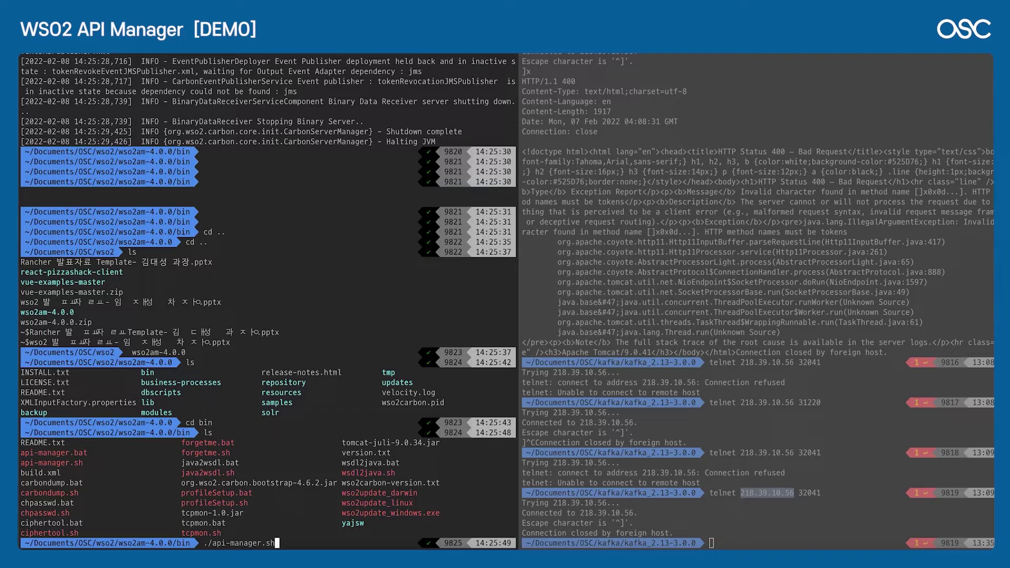
pyautogui.press('Return')
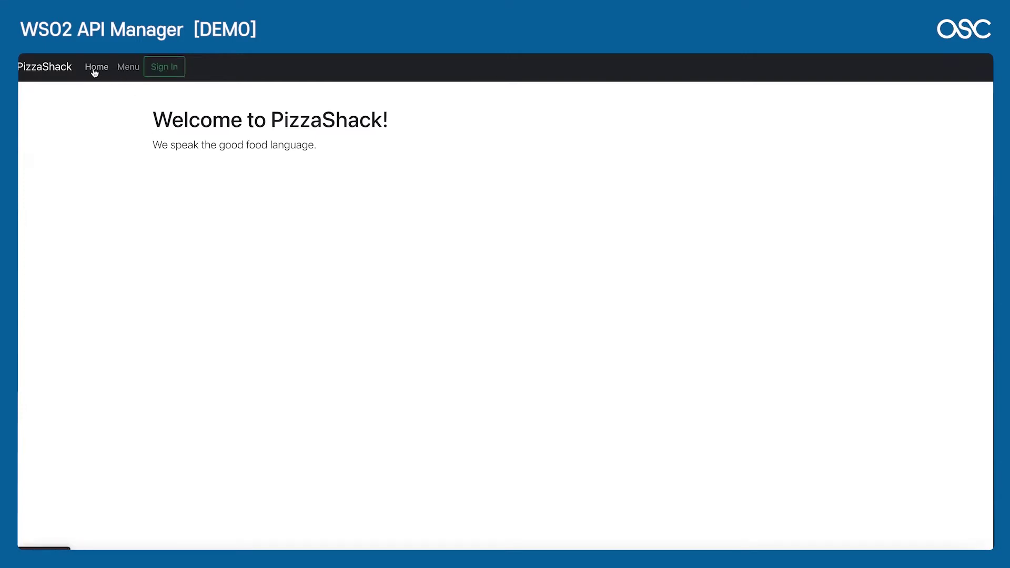
# Step: Open the Menu page with DevTools at desktop width and reload to capture its requests
pyautogui.click(126, 76)
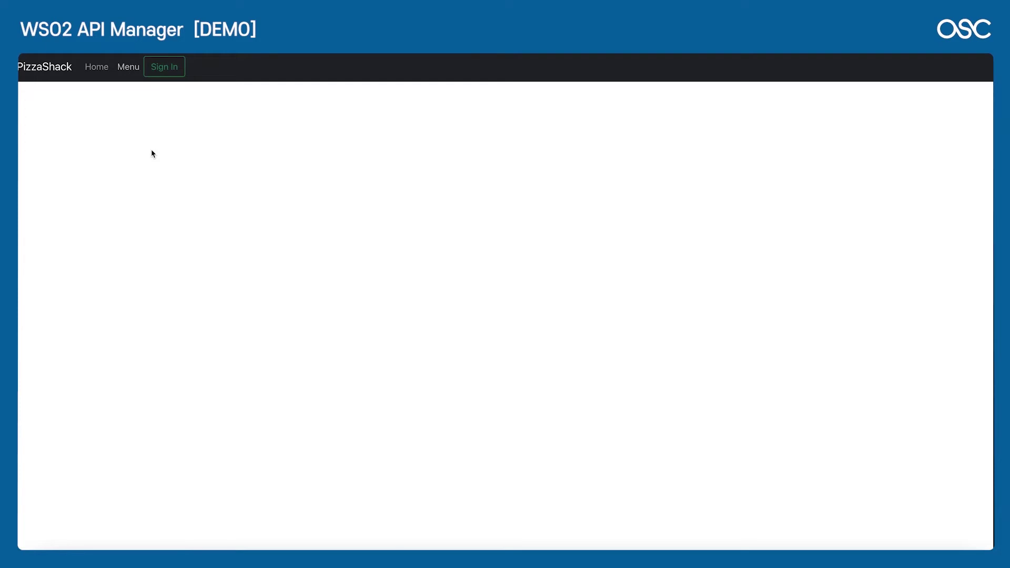
pyautogui.press('super+alt+i')
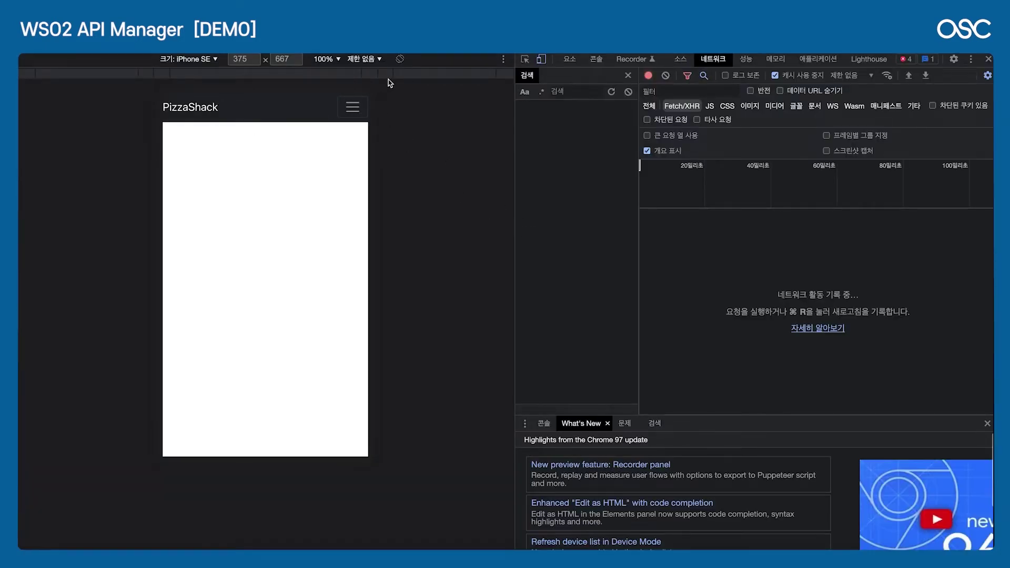
pyautogui.click(541, 59)
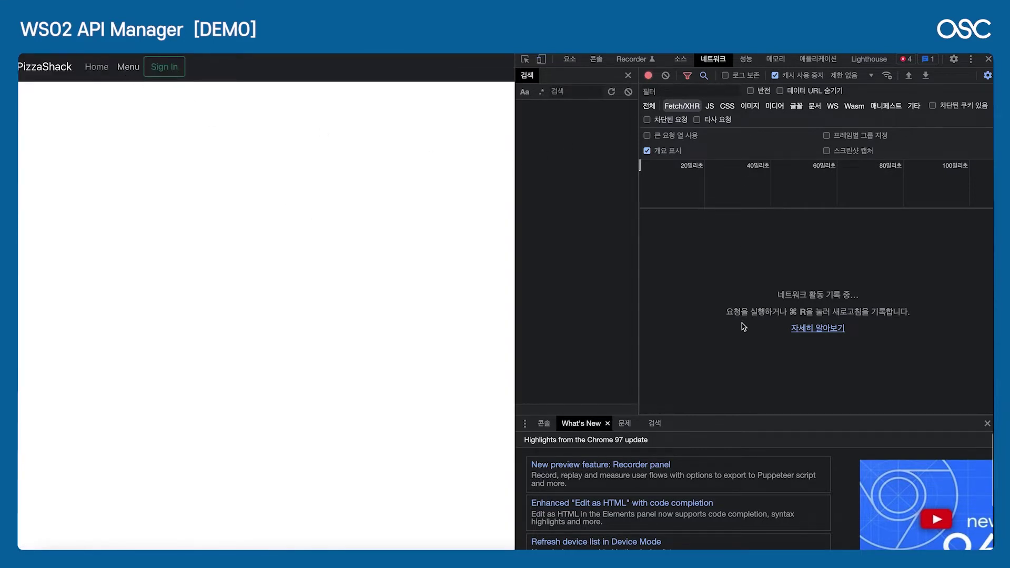
pyautogui.press('super+r')
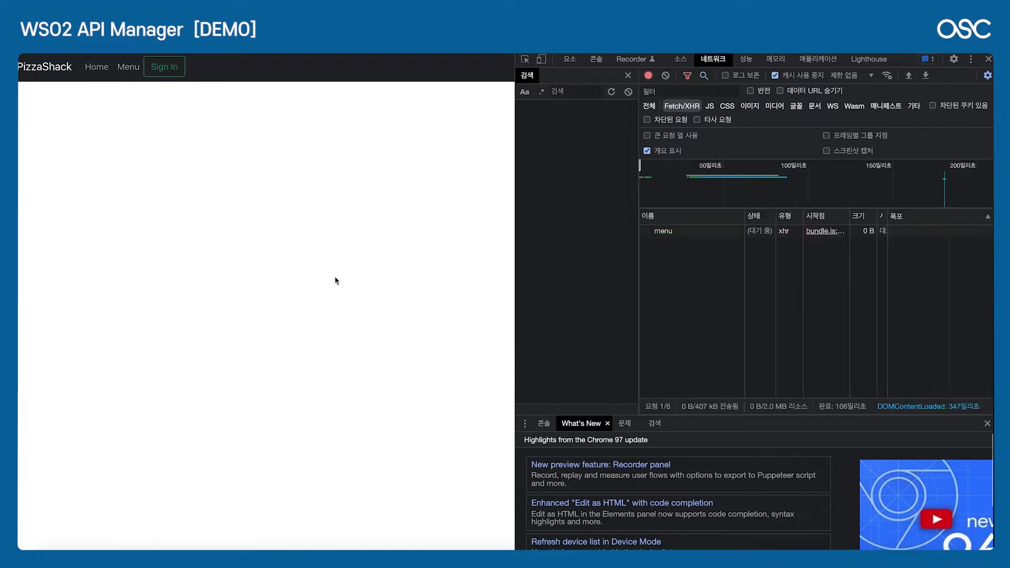
# Step: Inspect the menu request's response showing error 900901 Invalid Credentials
pyautogui.click(687, 235)
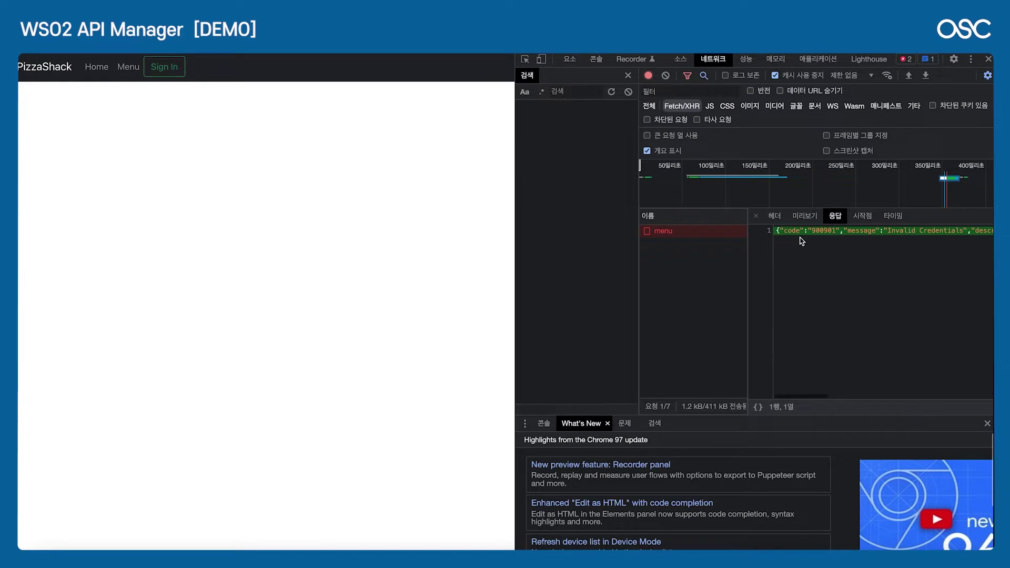
pyautogui.hscroll(5, 833, 261)
pyautogui.hscroll(8, 834, 260)
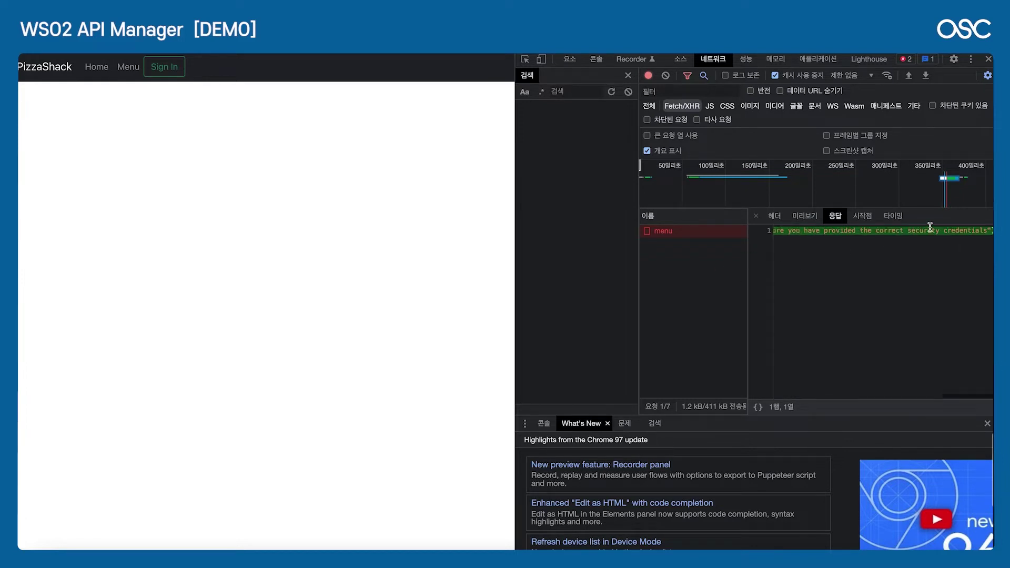
pyautogui.hscroll(-5, 899, 245)
pyautogui.hscroll(-5, 899, 244)
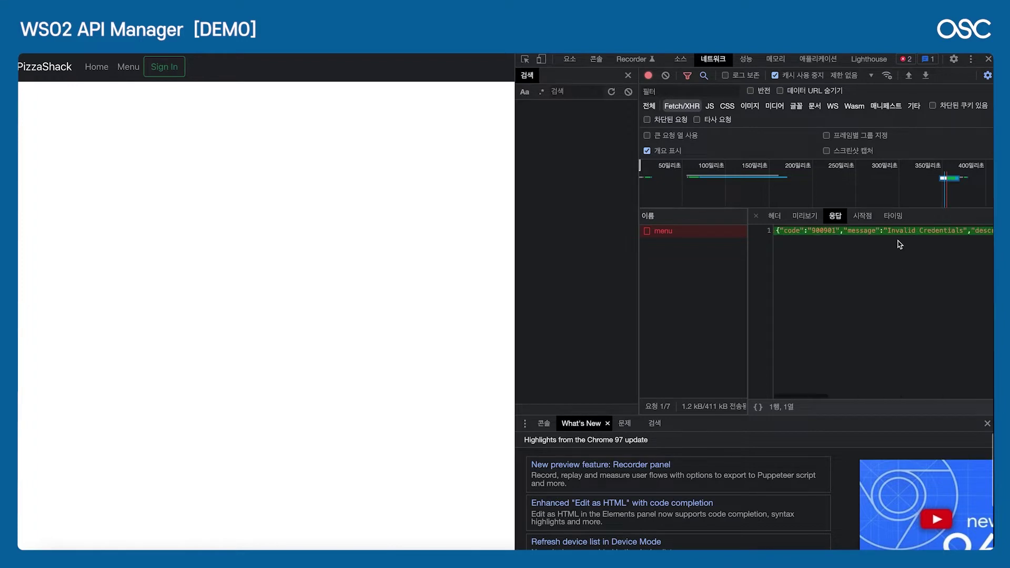
pyautogui.click(900, 245)
pyautogui.hscroll(-5, 900, 245)
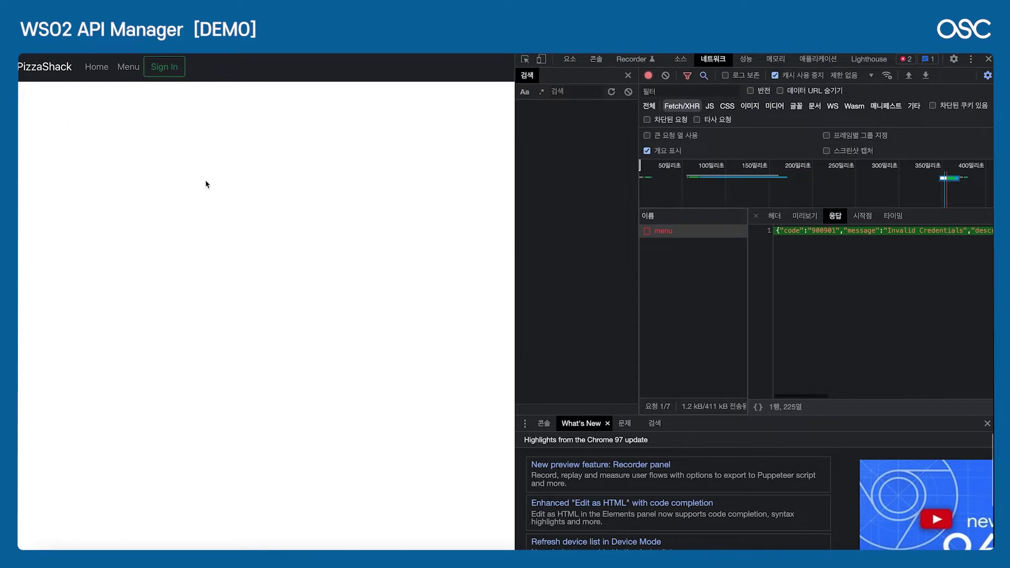
# Step: Sign in to PizzaShack through the WSO2 login page with the admin account credentials
pyautogui.click(167, 70)
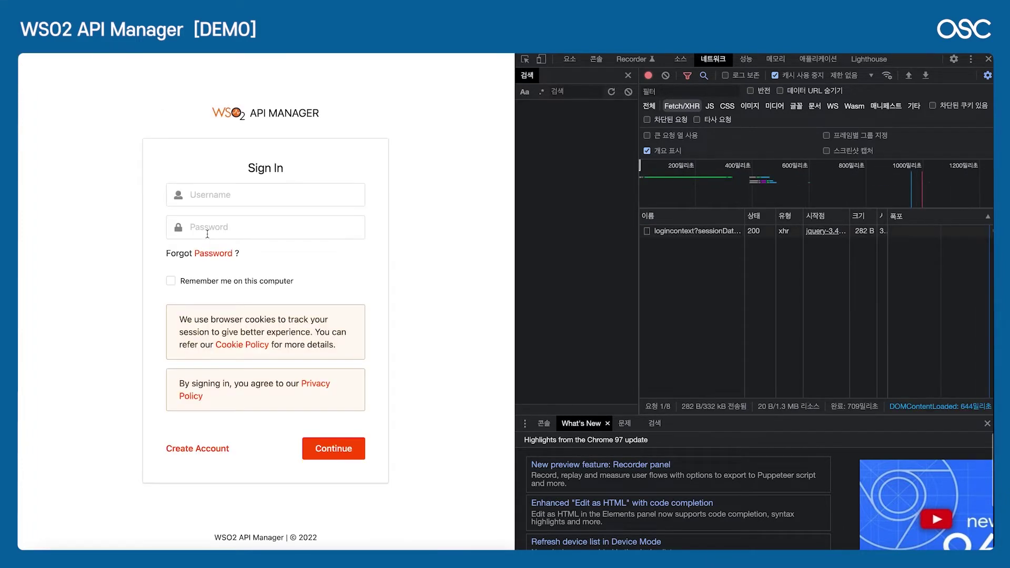
pyautogui.click(258, 194)
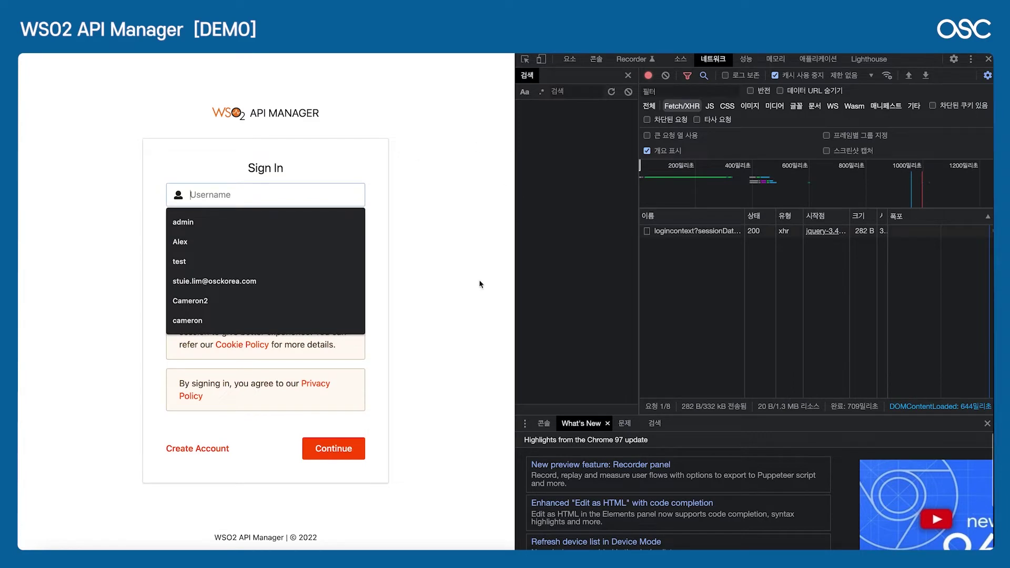
pyautogui.click(463, 127)
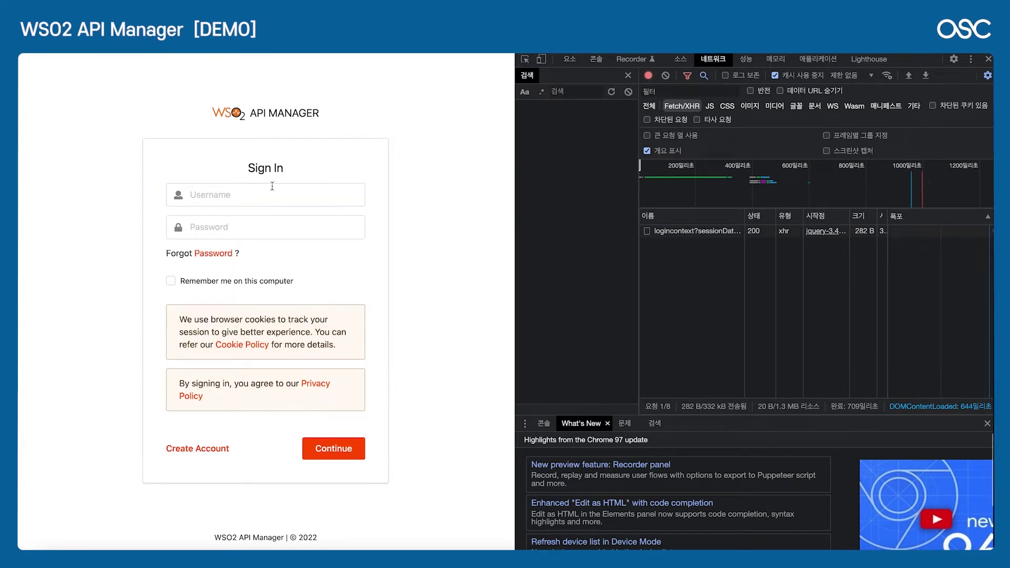
pyautogui.click(241, 200)
pyautogui.write('admin')
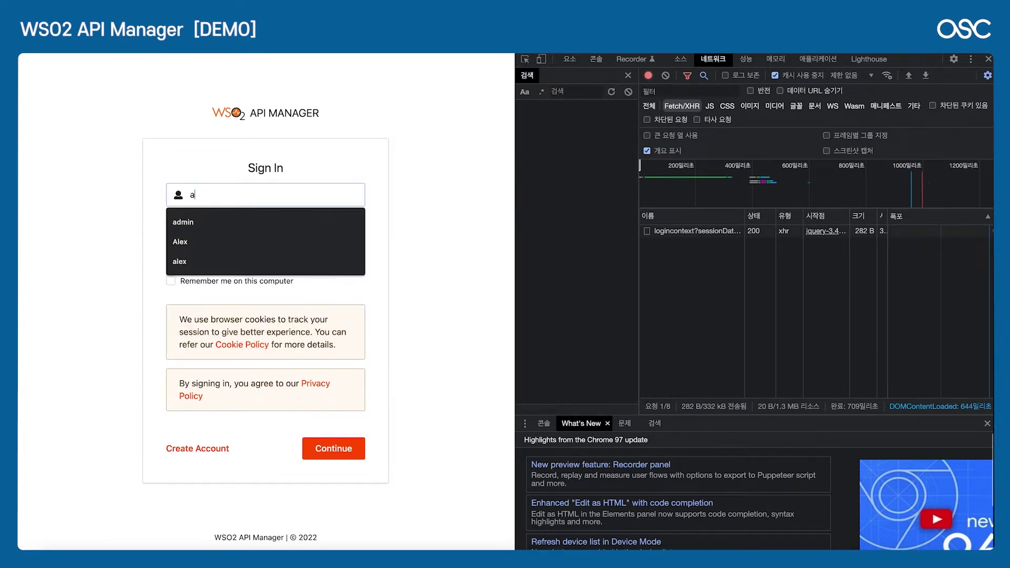
pyautogui.press('Tab')
pyautogui.write('admin')
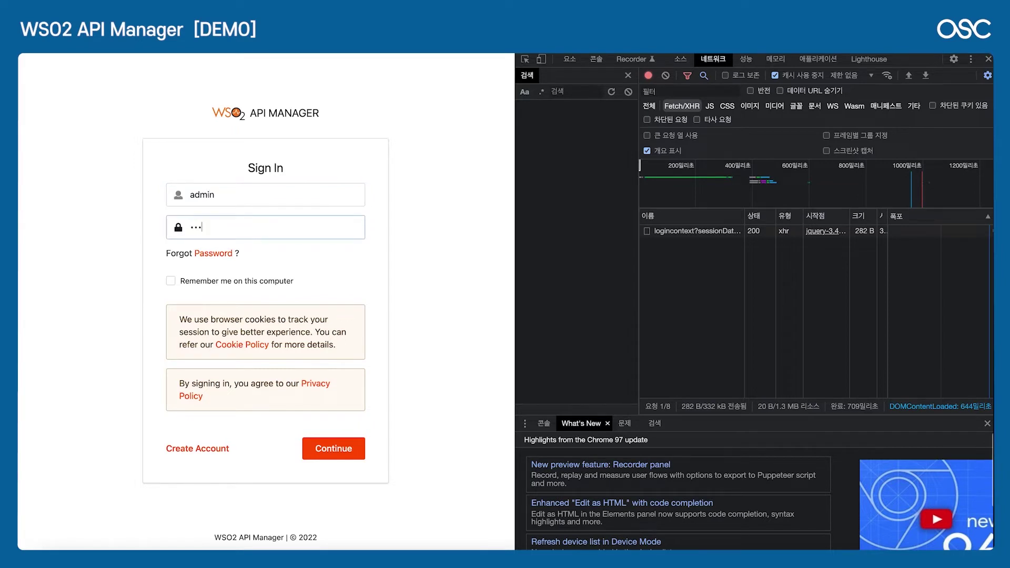
pyautogui.click(333, 448)
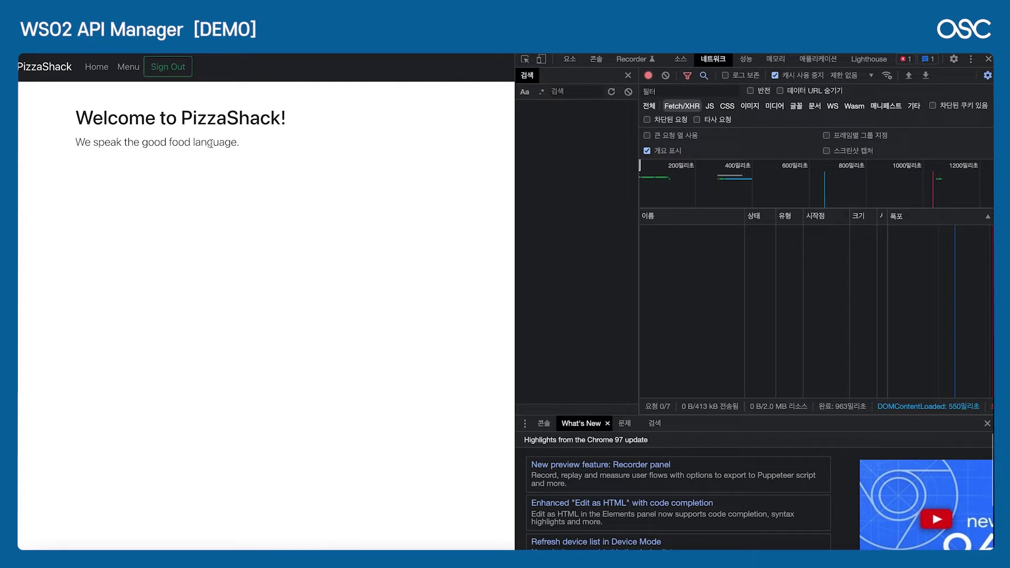
# Step: Check local storage for the stored accessToken and isLoggedIn values
pyautogui.click(811, 60)
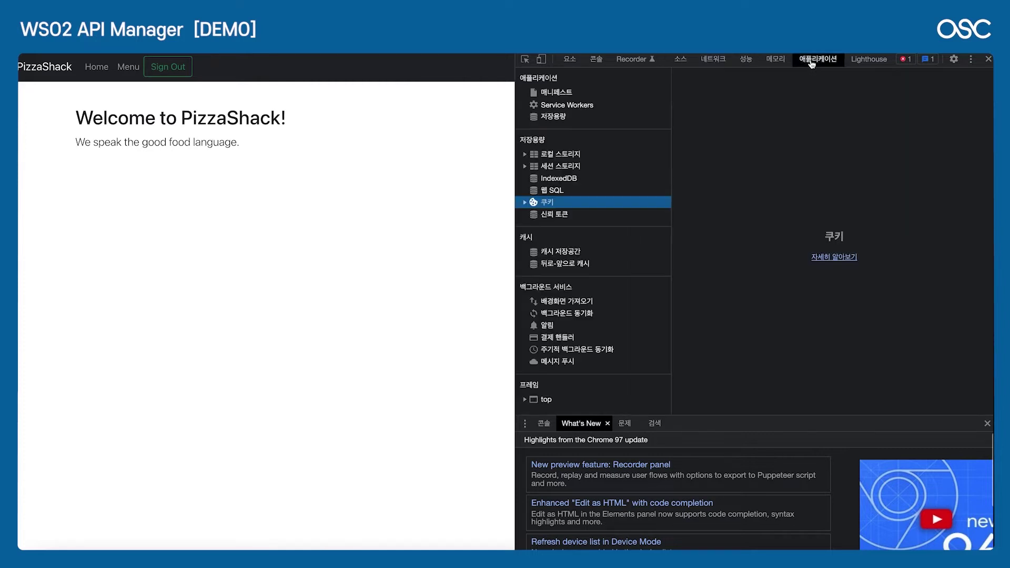
pyautogui.click(524, 155)
pyautogui.click(561, 167)
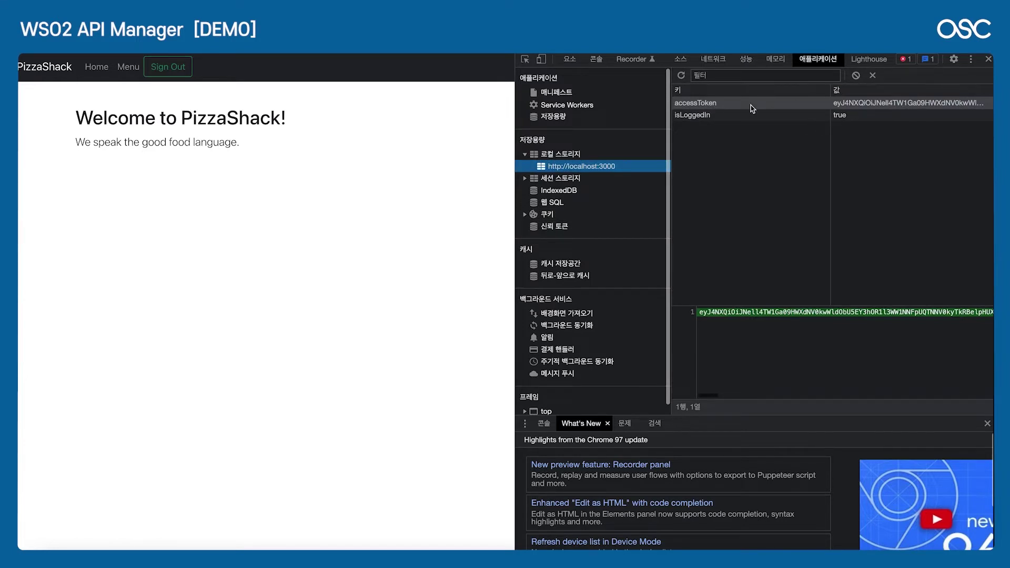
# Step: Load the Menu page and inspect the menu request's pizza data response in Network
pyautogui.click(147, 100)
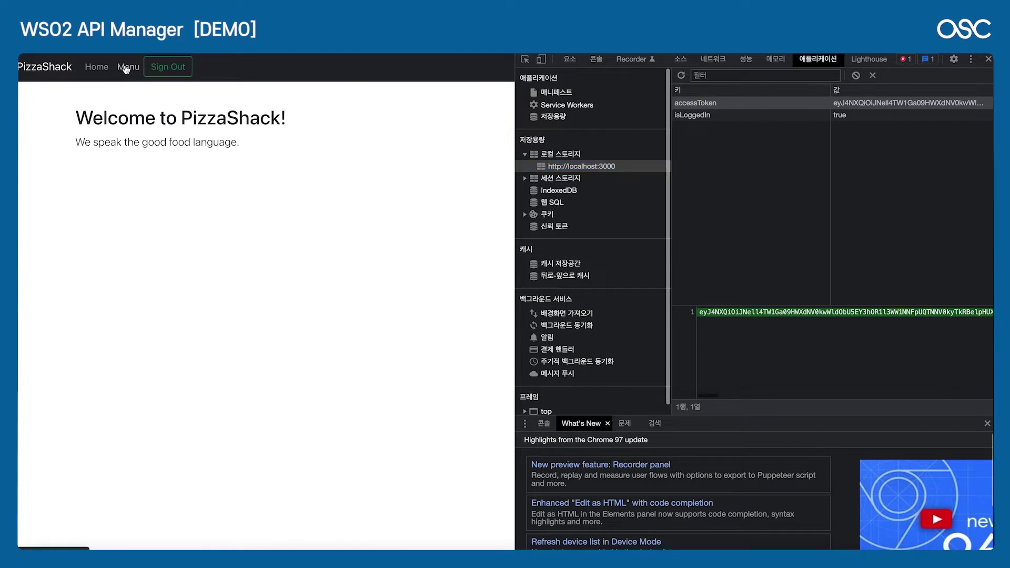
pyautogui.click(125, 68)
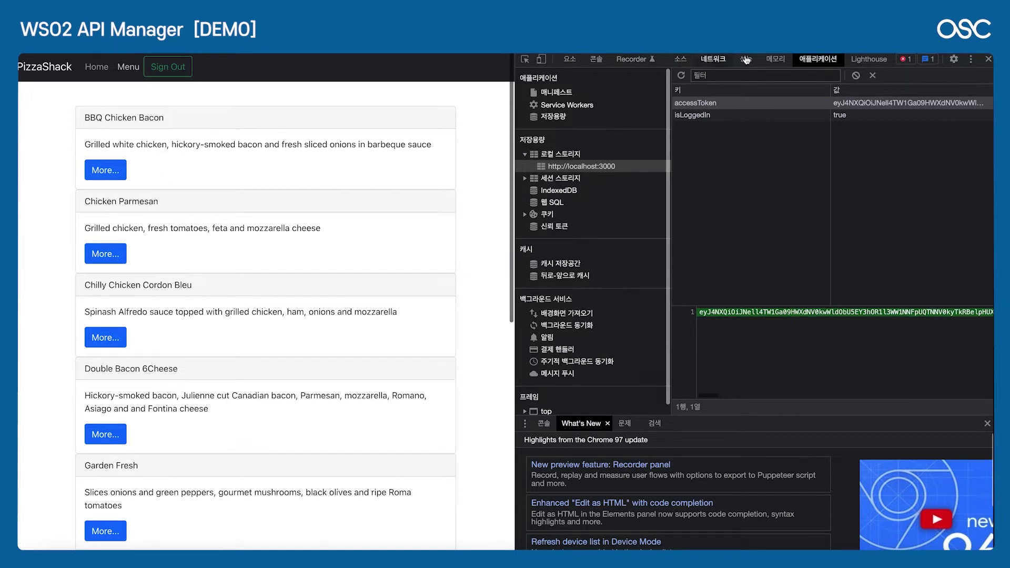
pyautogui.click(717, 60)
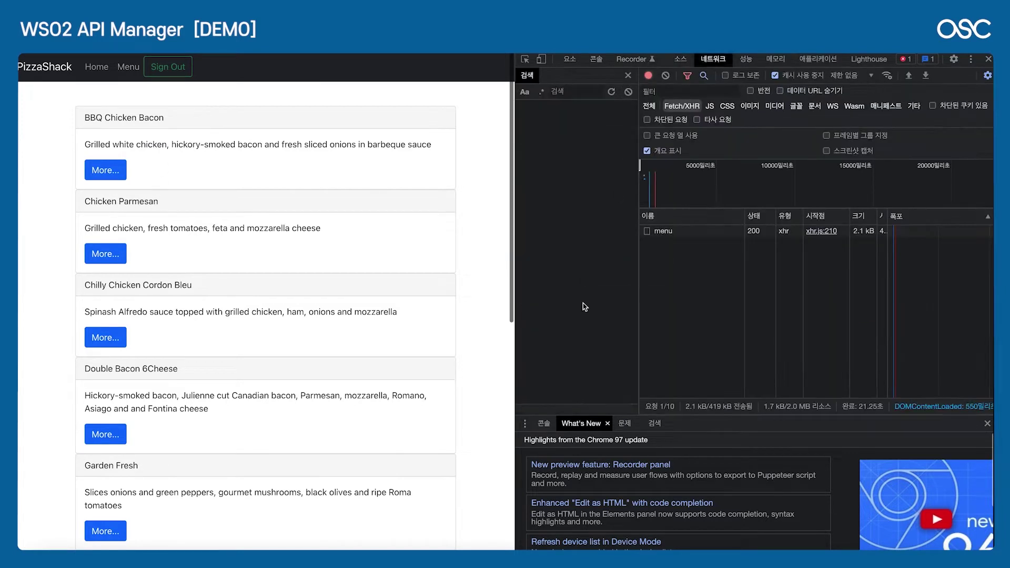
pyautogui.click(700, 235)
pyautogui.hscroll(10, 849, 242)
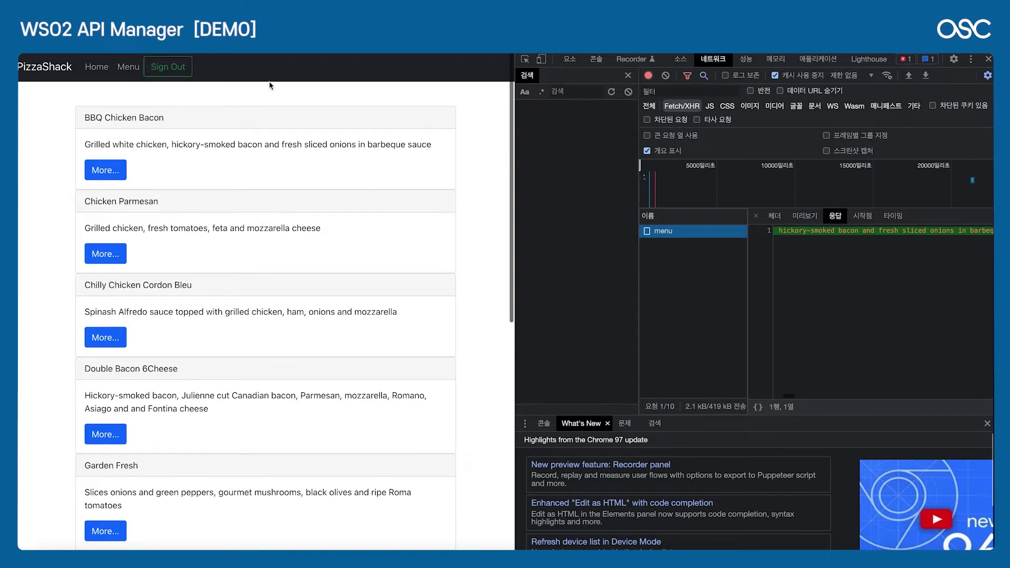
# Step: Switch to the browser and open the Publisher's list of all APIs
pyautogui.press('super+Tab')
pyautogui.press('super+Tab')
pyautogui.press('super+Tab')
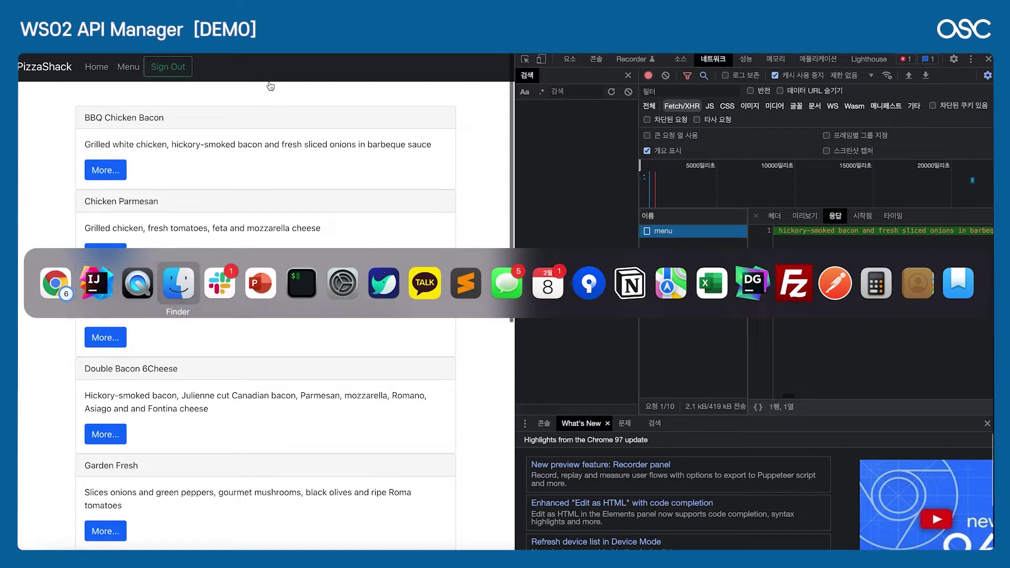
pyautogui.press('super+shift+Tab')
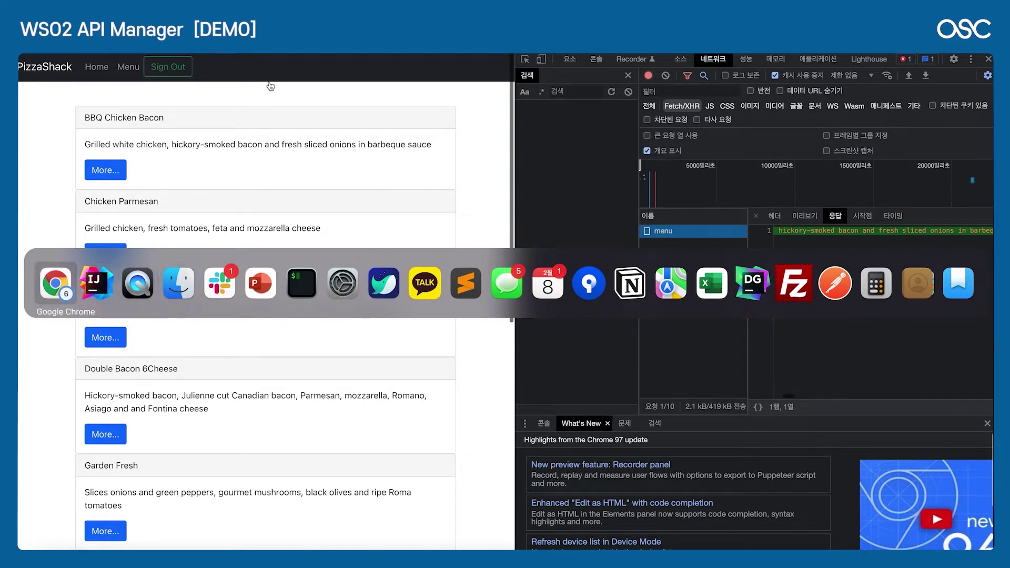
pyautogui.press('Escape')
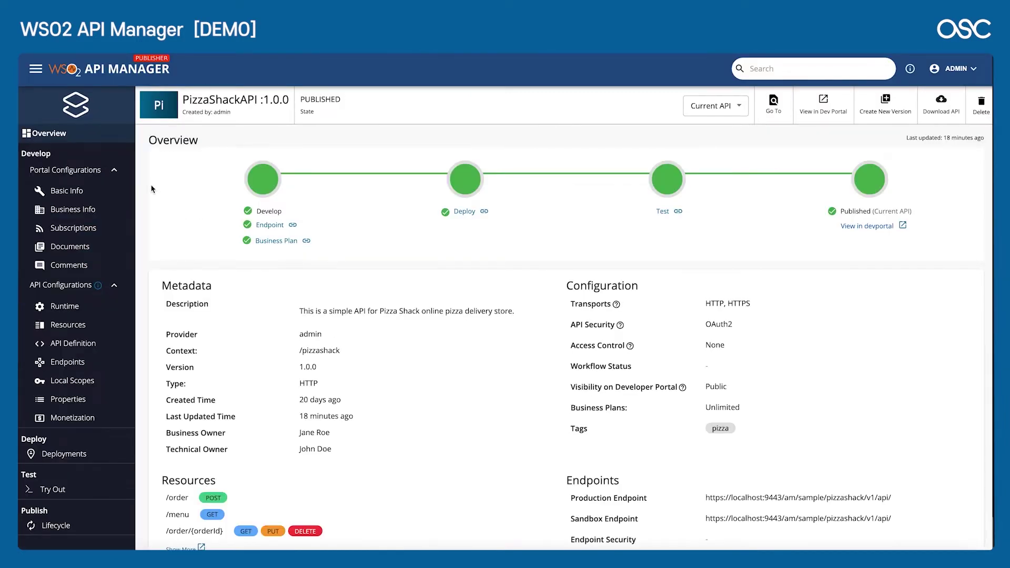
pyautogui.click(37, 69)
pyautogui.click(58, 144)
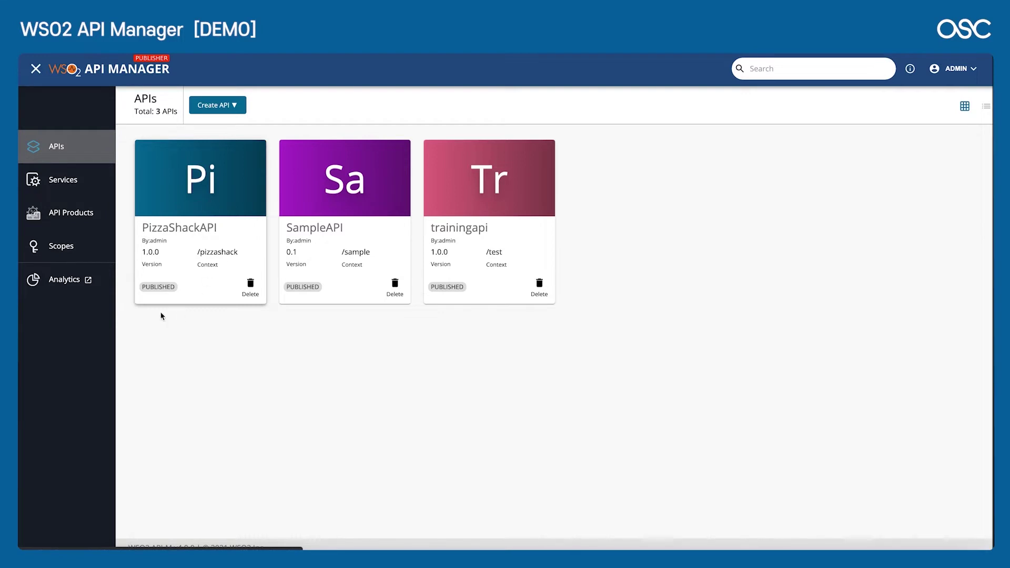
# Step: Open PizzaShackAPI's overview and examine its production endpoint URL
pyautogui.click(196, 196)
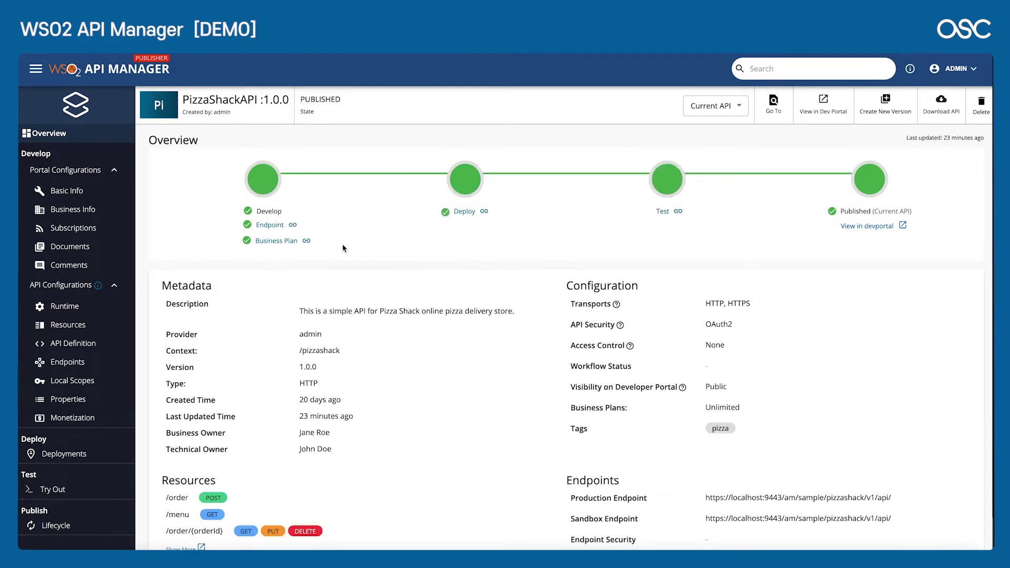
pyautogui.scroll(-2, 343, 249)
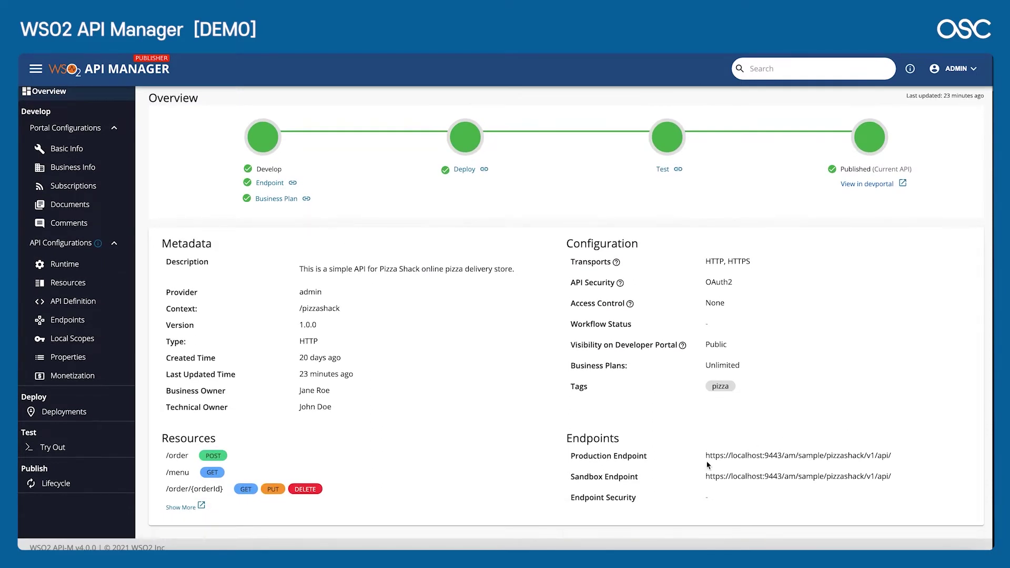
pyautogui.moveTo(746, 458); pyautogui.dragTo(687, 466)
pyautogui.click(901, 465)
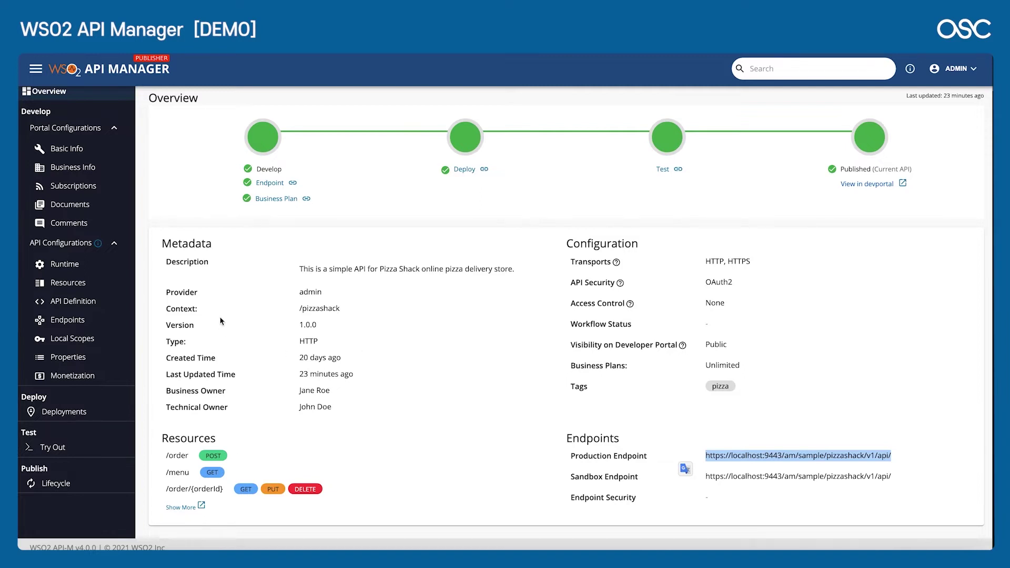
pyautogui.click(757, 471)
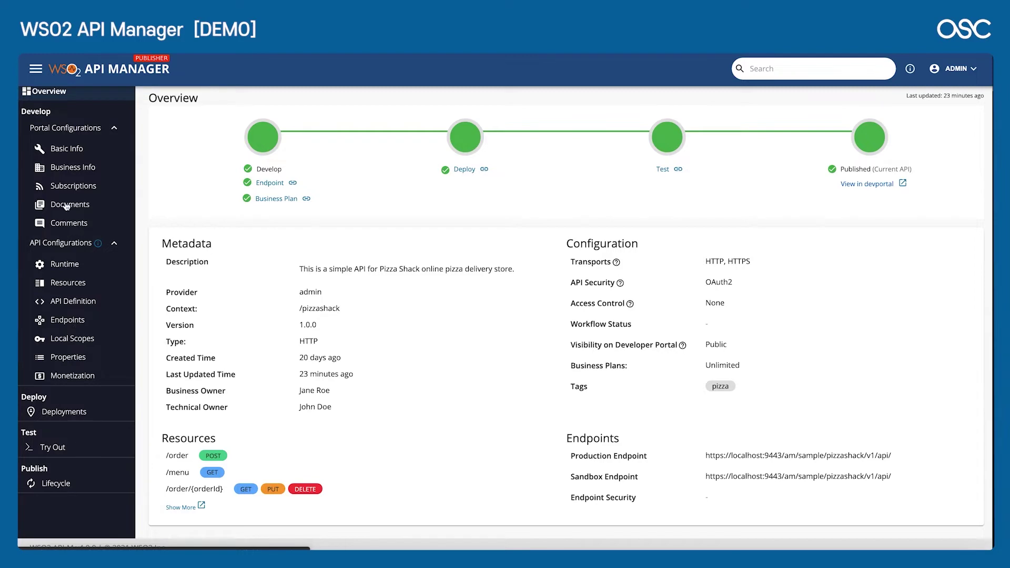
# Step: Open Test > Try Out and expand the GET /menu operation
pyautogui.click(74, 289)
pyautogui.click(53, 489)
pyautogui.scroll(-1, 294, 347)
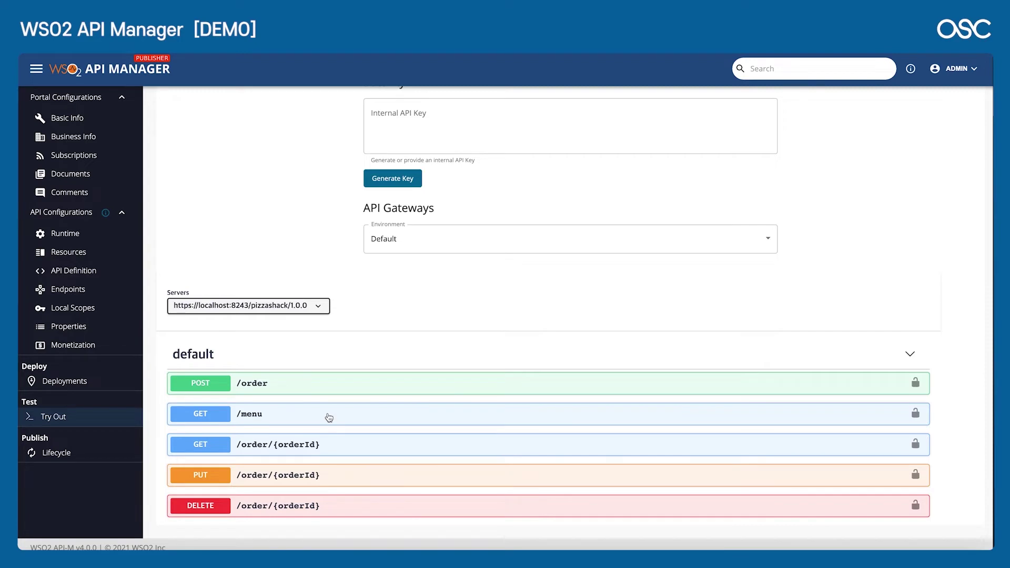
pyautogui.scroll(1, 405, 354)
pyautogui.scroll(-1, 398, 360)
pyautogui.click(310, 424)
# Step: Execute a GET /menu test call against localhost:8243, which fails with 'Failed to fetch'
pyautogui.scroll(-2, 310, 427)
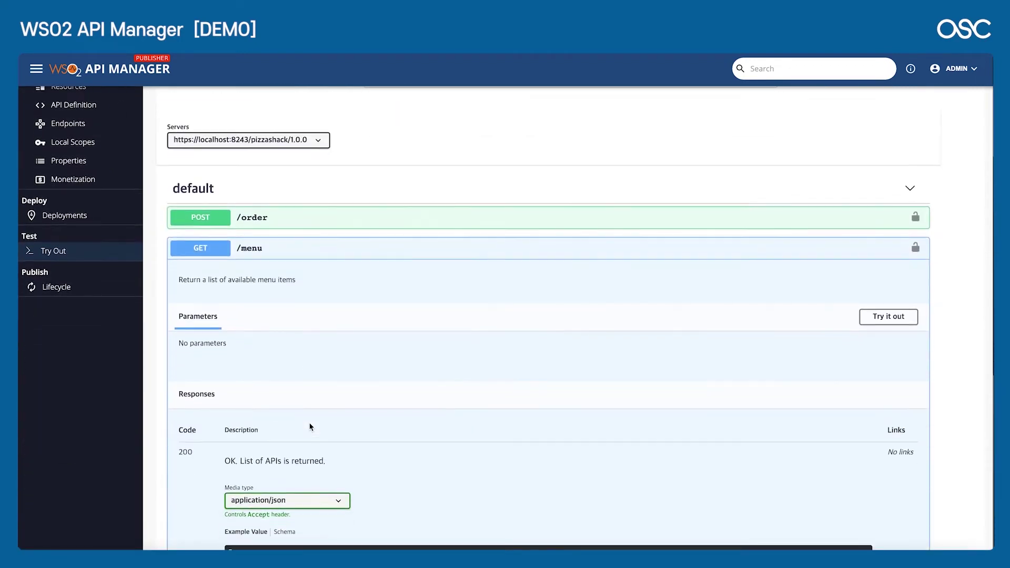
pyautogui.scroll(-2, 310, 424)
pyautogui.click(896, 210)
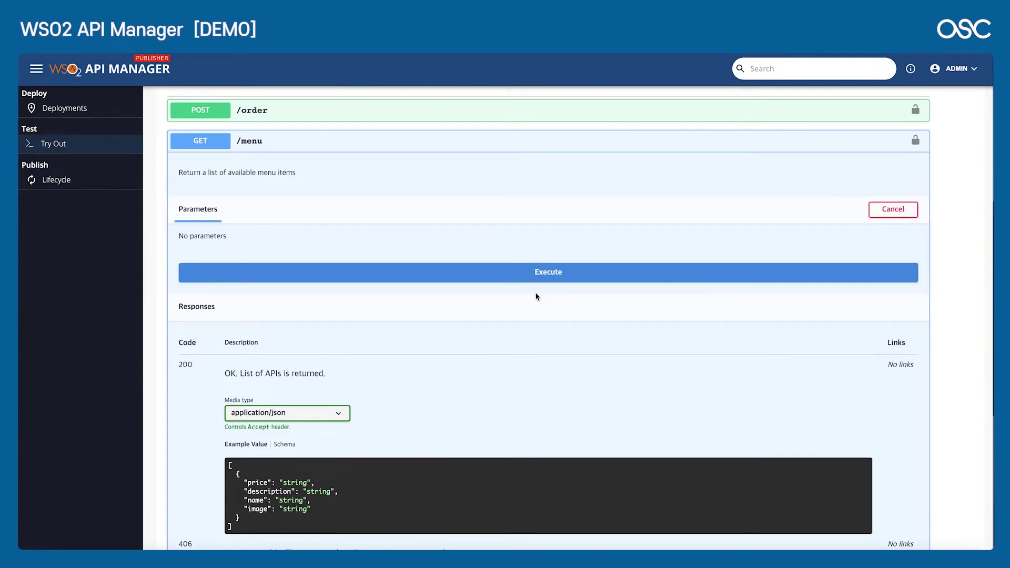
pyautogui.click(527, 282)
pyautogui.scroll(-2, 336, 380)
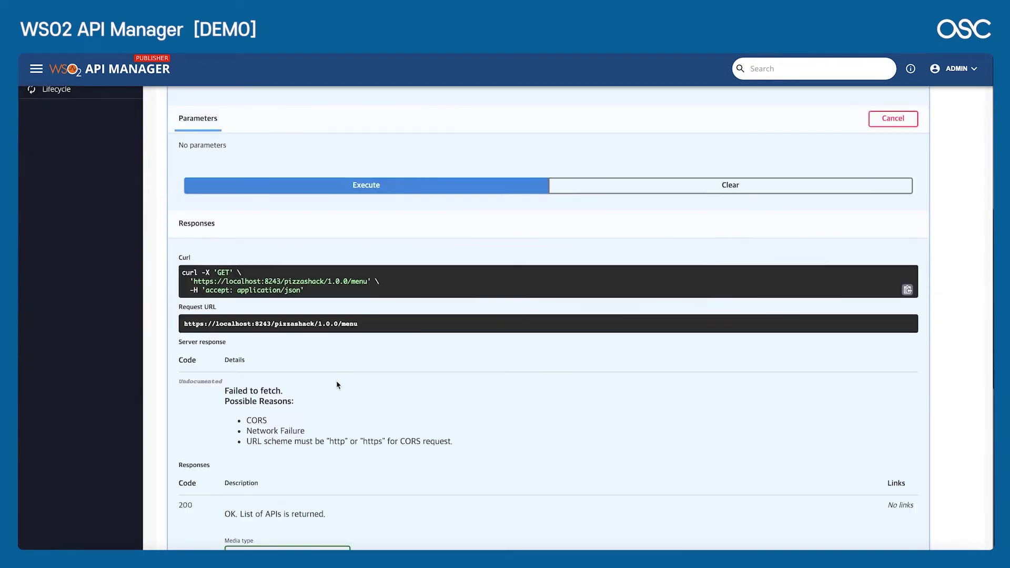
pyautogui.scroll(7, 336, 380)
pyautogui.scroll(-10, 278, 342)
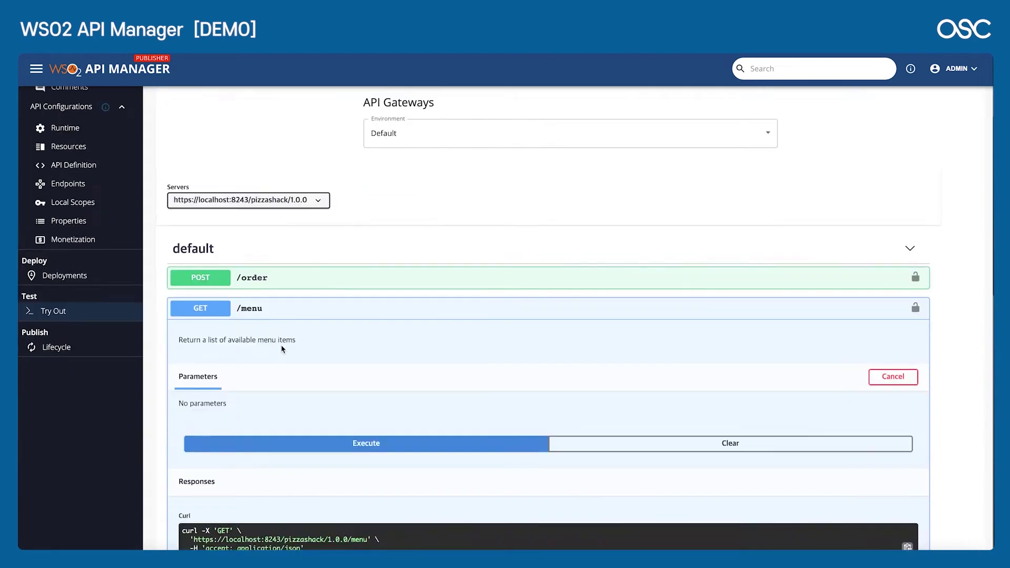
pyautogui.scroll(12, 283, 348)
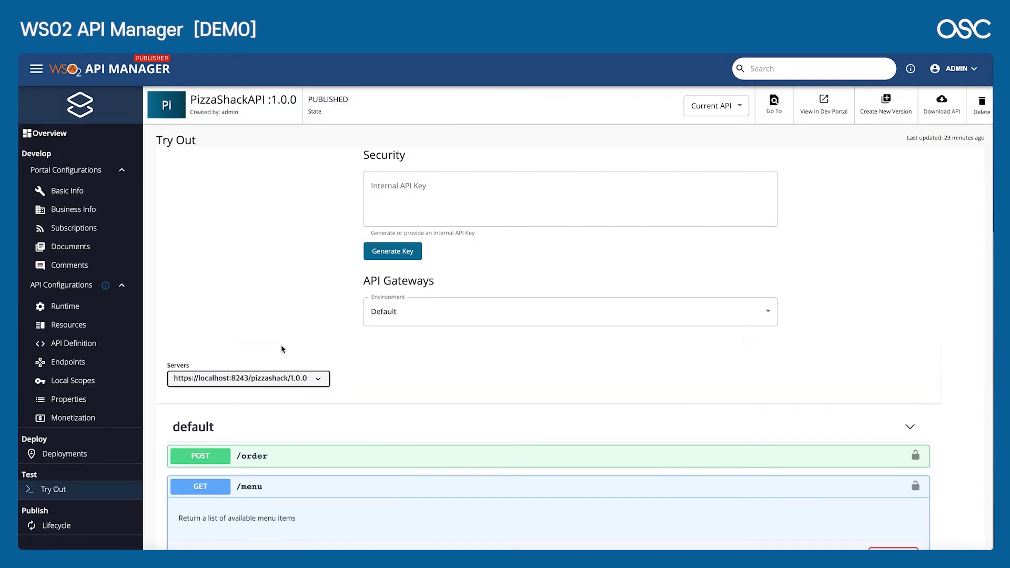
pyautogui.click(257, 383)
pyautogui.click(268, 391)
pyautogui.scroll(-3, 461, 400)
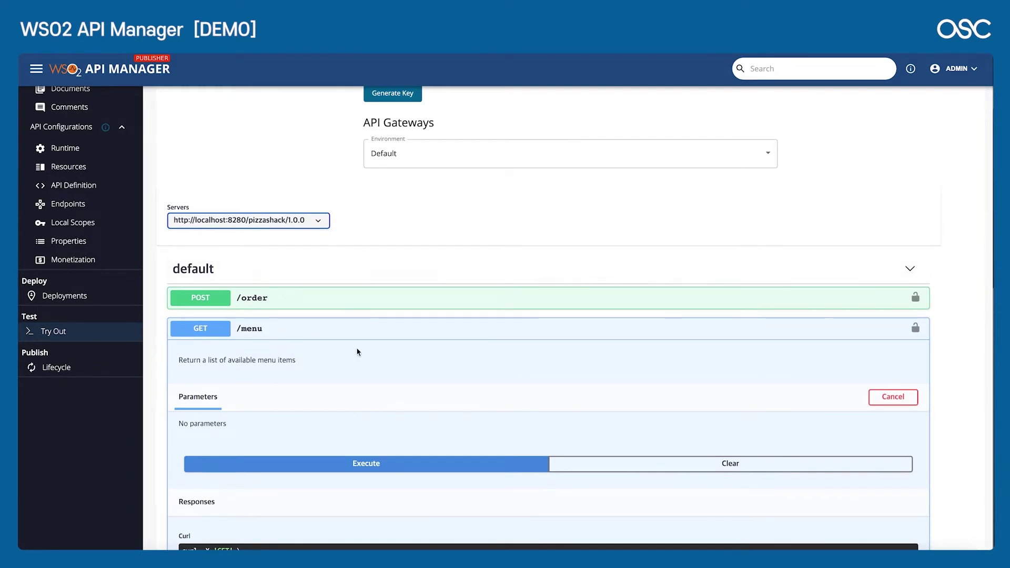
pyautogui.scroll(-2, 354, 421)
pyautogui.click(375, 394)
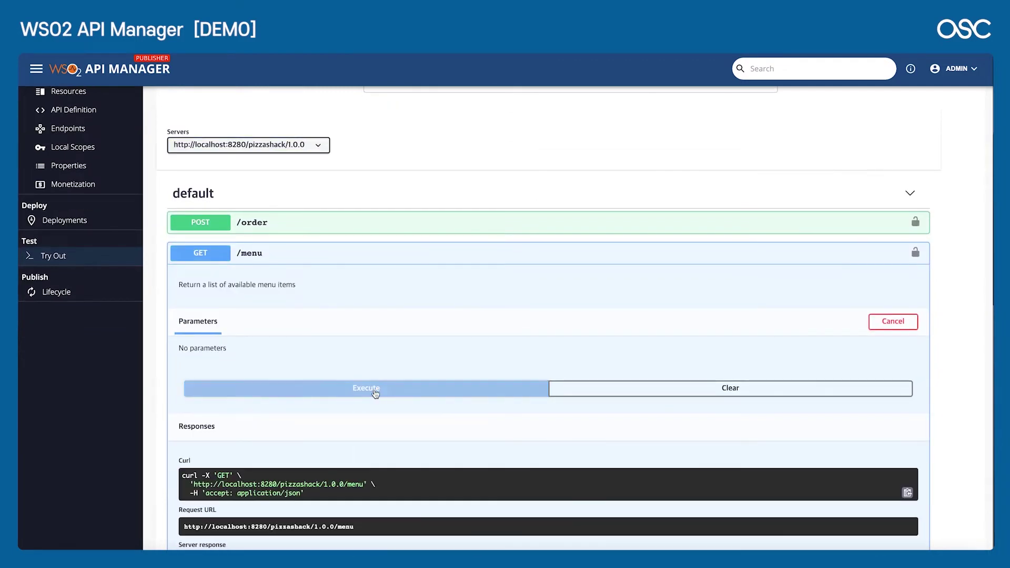
pyautogui.scroll(-5, 375, 394)
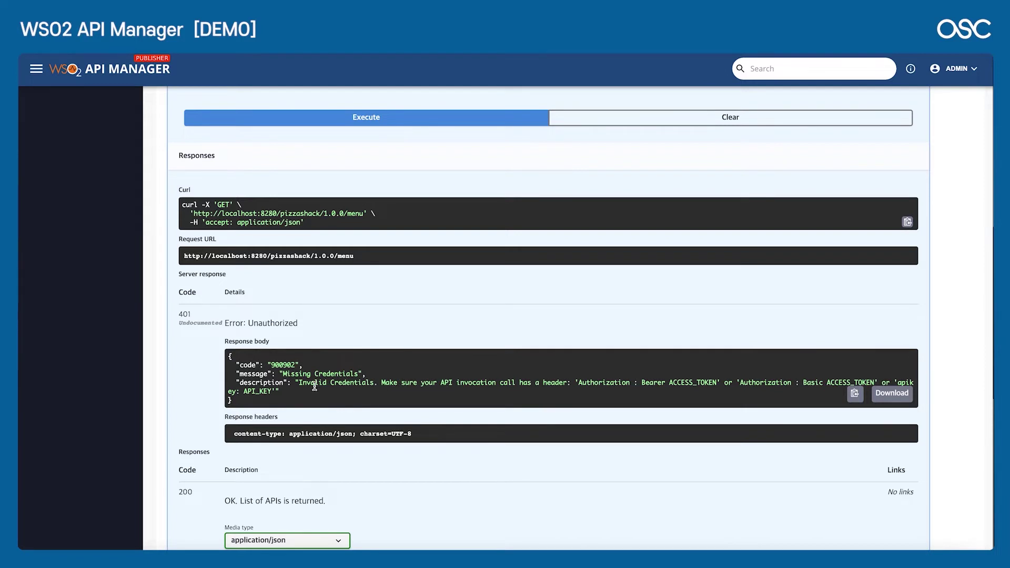
pyautogui.moveTo(303, 385); pyautogui.dragTo(425, 383)
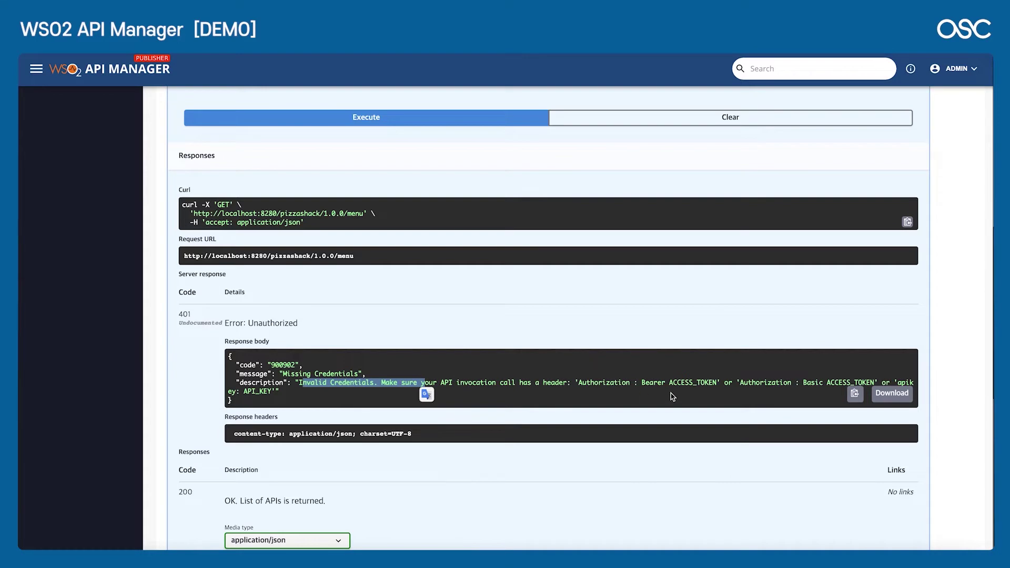
pyautogui.moveTo(666, 382); pyautogui.dragTo(725, 382)
pyautogui.scroll(5, 709, 373)
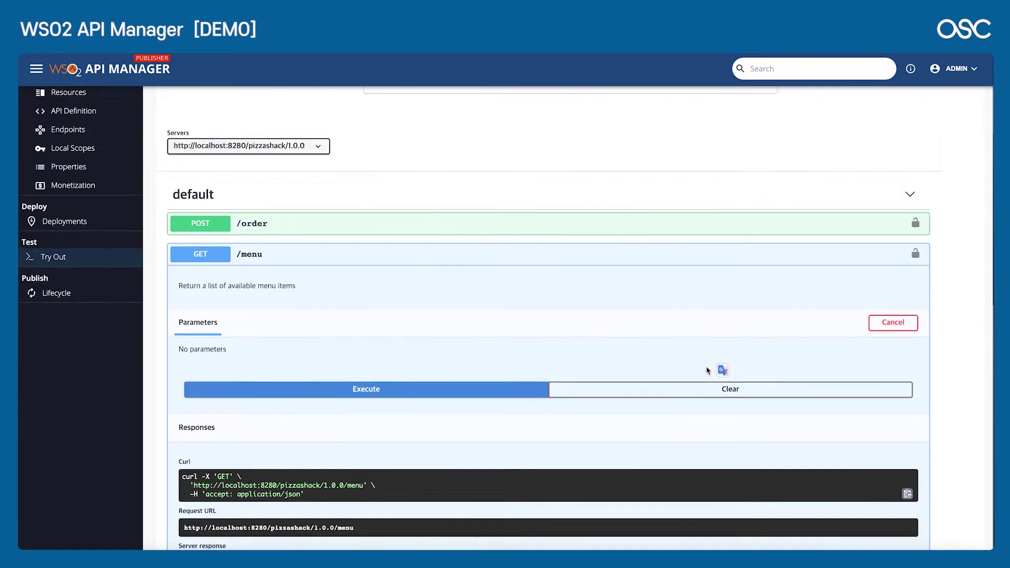
pyautogui.scroll(5, 706, 371)
pyautogui.scroll(-2, 706, 370)
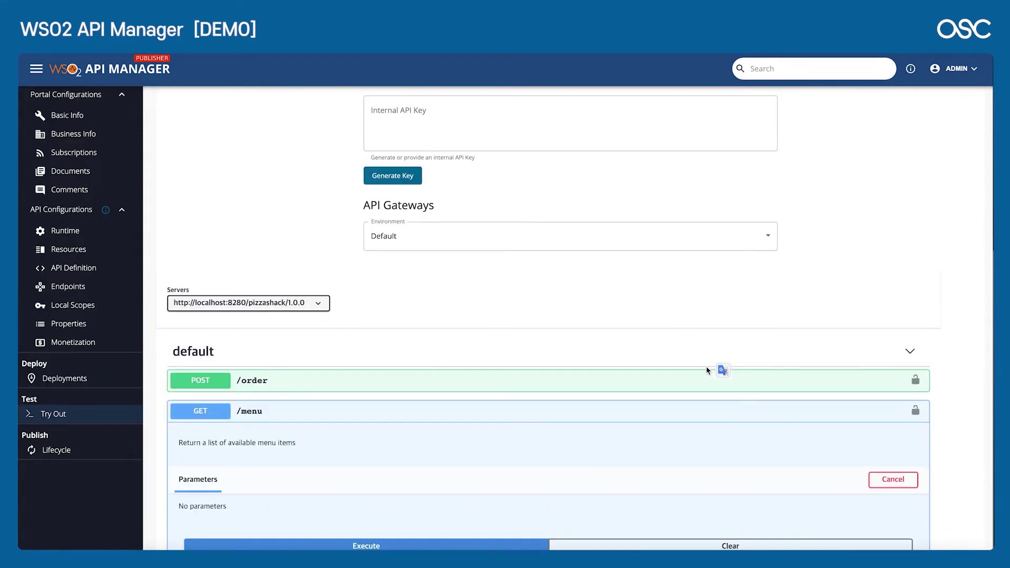
pyautogui.scroll(2, 410, 271)
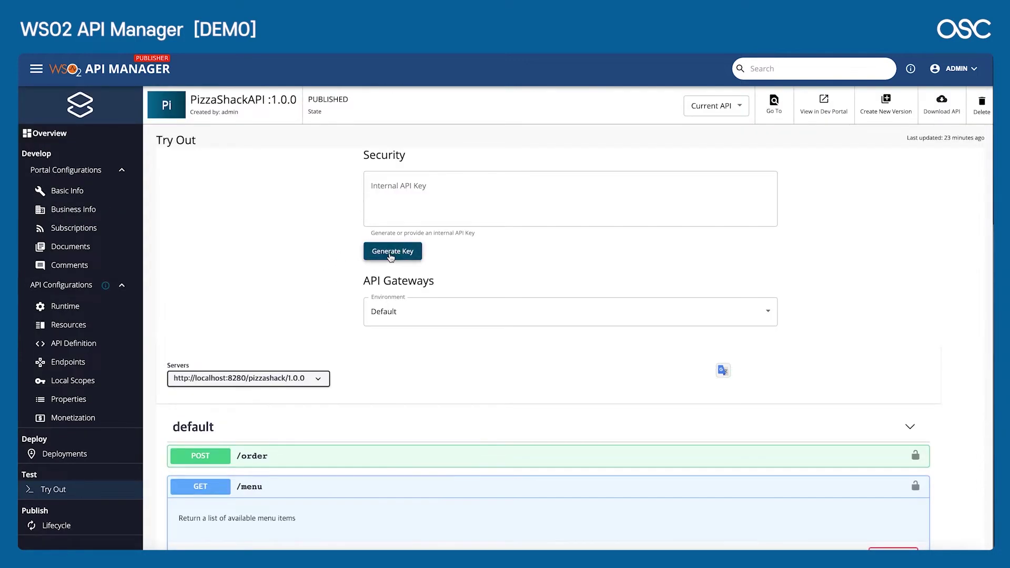
# Step: Generate an internal API key and re-run GET /menu, getting 200 with the pizza list
pyautogui.click(404, 253)
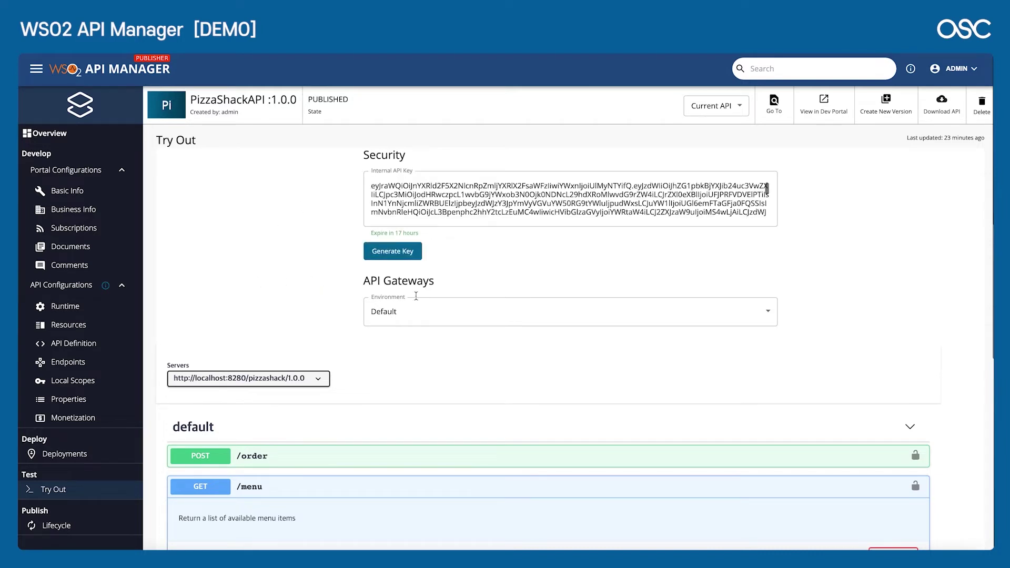
pyautogui.scroll(-5, 377, 328)
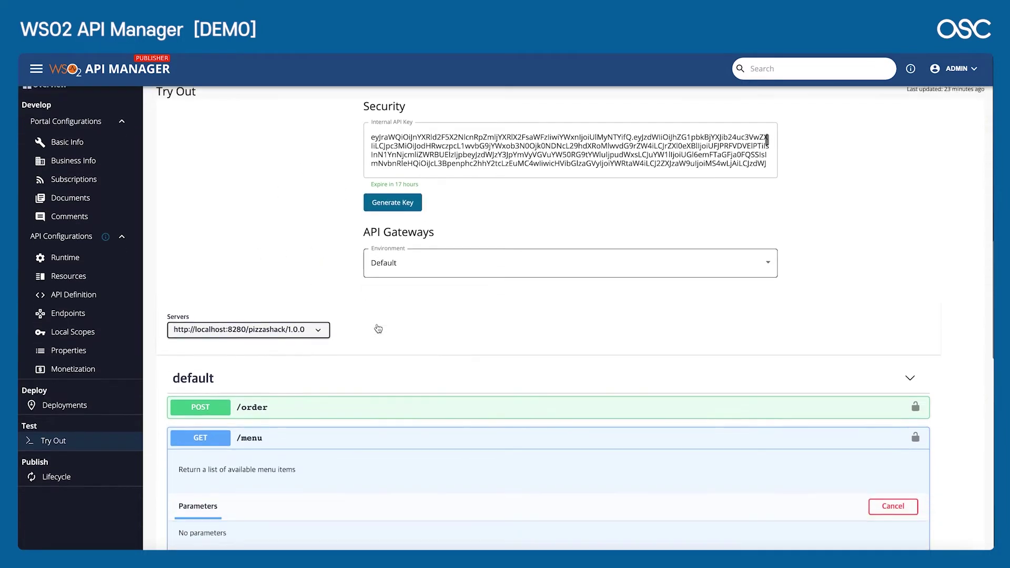
pyautogui.scroll(-3, 378, 328)
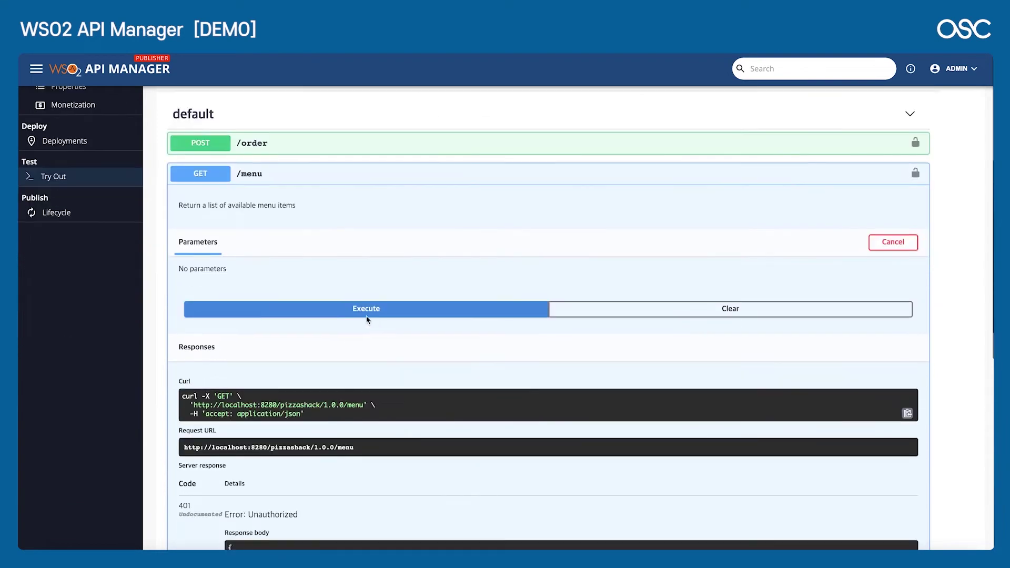
pyautogui.click(357, 310)
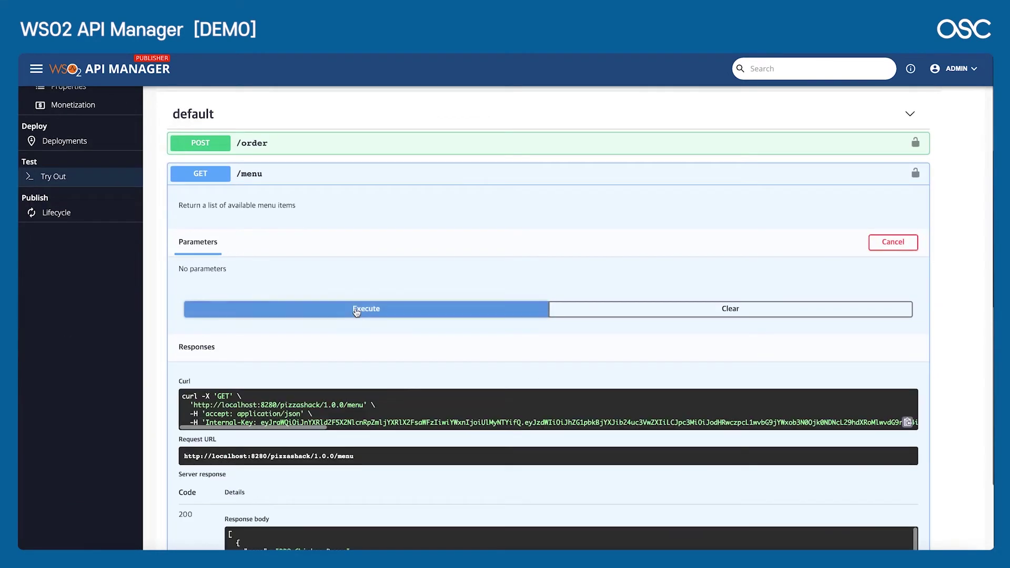
pyautogui.scroll(-4, 375, 359)
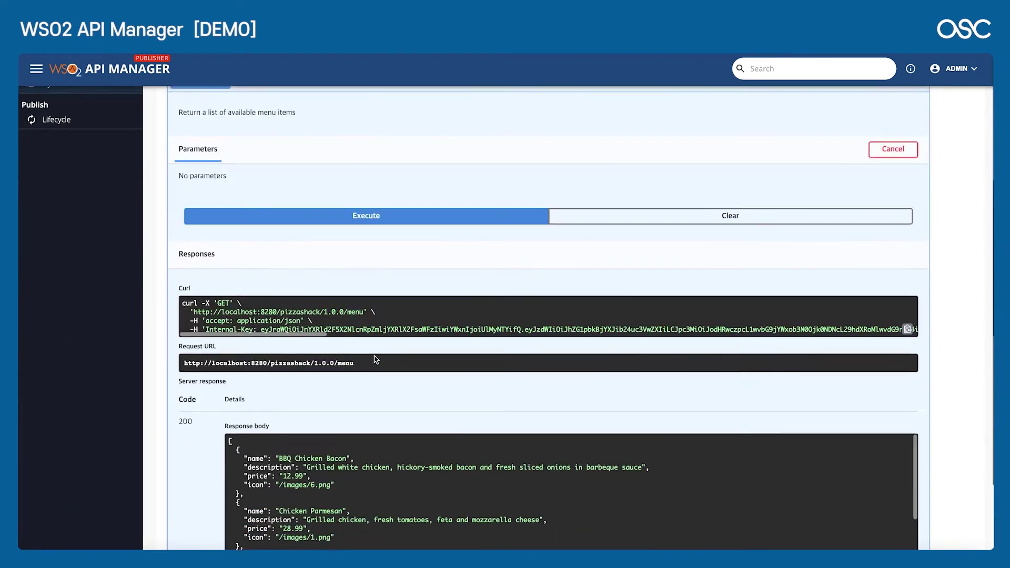
pyautogui.scroll(-1, 353, 363)
pyautogui.scroll(-3, 326, 373)
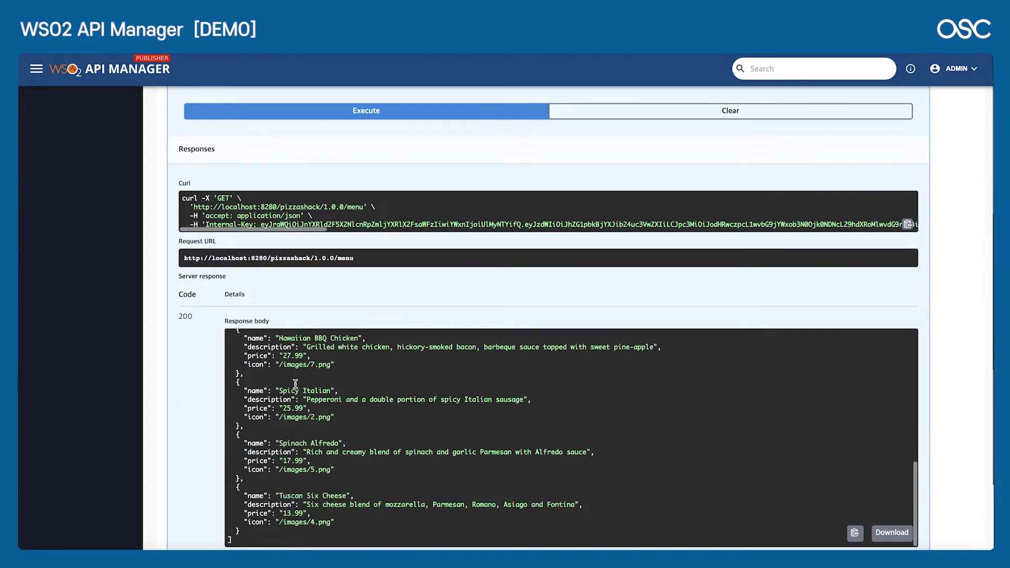
pyautogui.scroll(-4, 296, 387)
pyautogui.scroll(8, 295, 388)
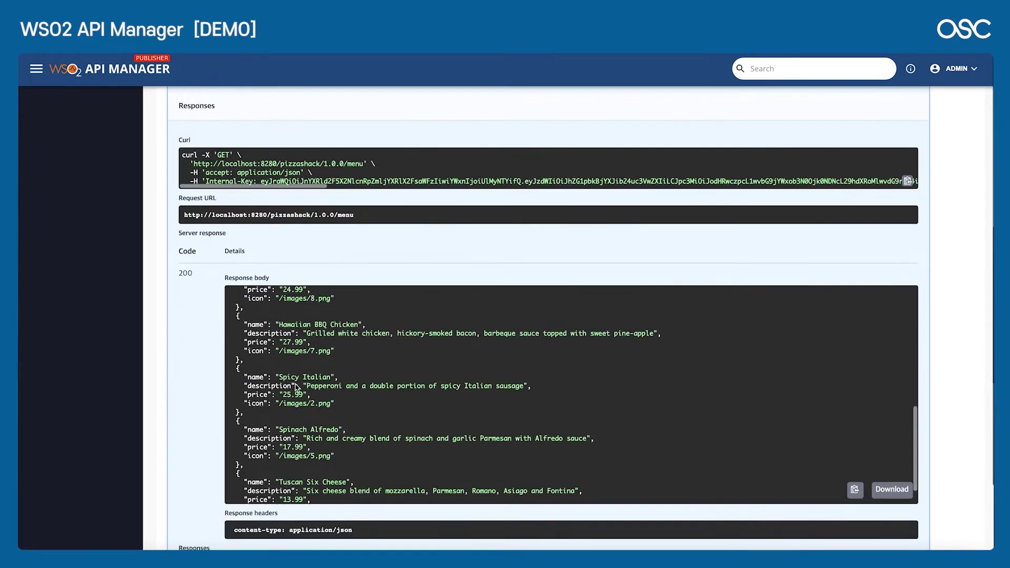
pyautogui.scroll(10, 180, 387)
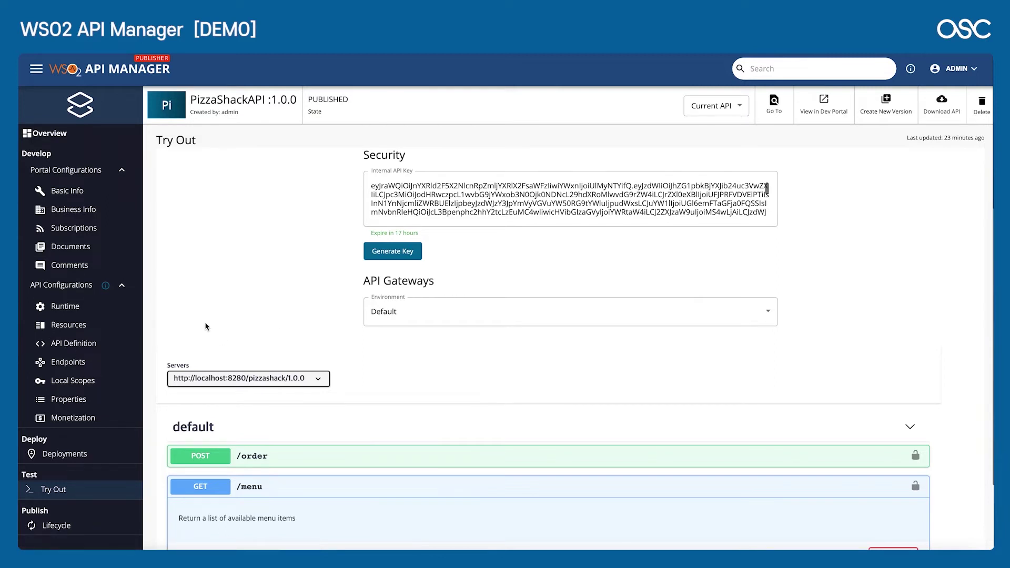
# Step: Open PizzaShackAPI's Resources, expand GET /menu, and toggle its security off and back on
pyautogui.click(77, 345)
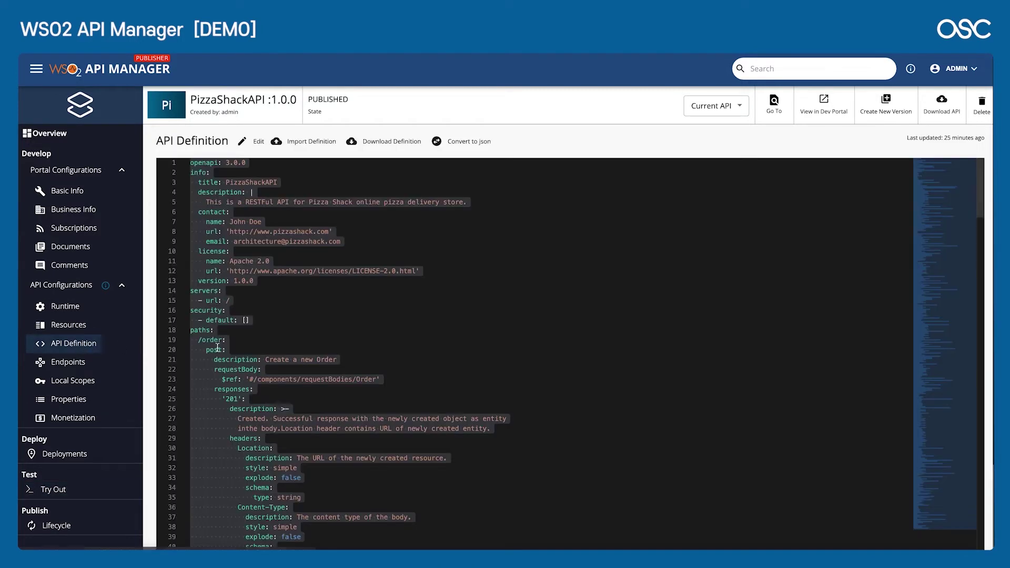
pyautogui.click(71, 333)
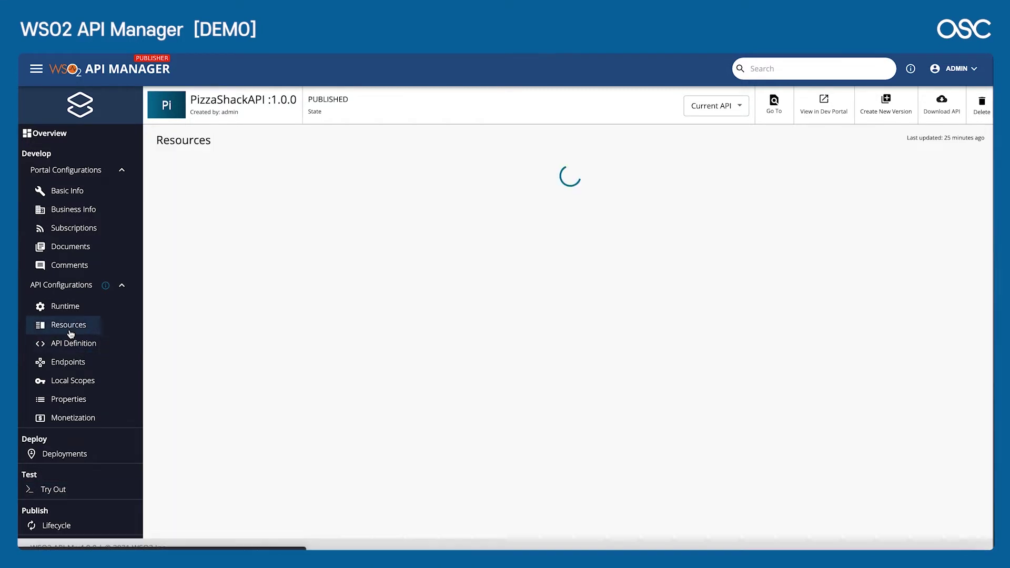
pyautogui.scroll(-1, 346, 303)
pyautogui.scroll(-2, 346, 303)
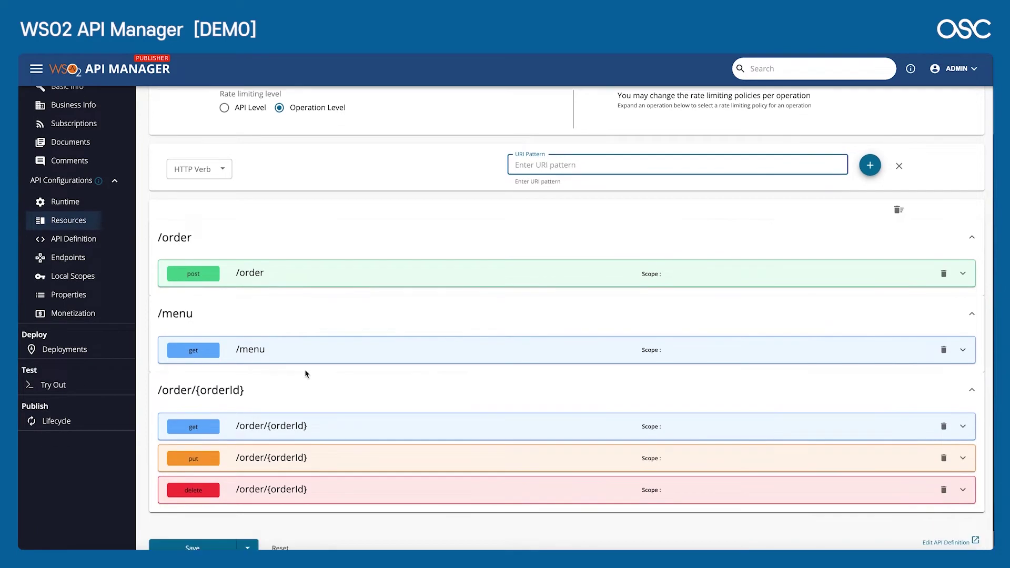
pyautogui.click(311, 355)
pyautogui.scroll(-3, 311, 355)
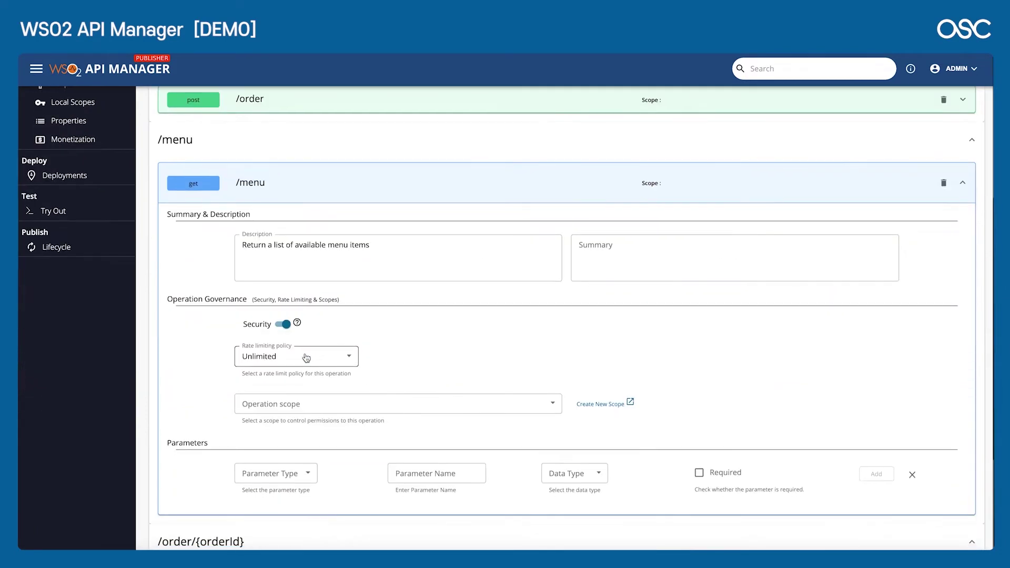
pyautogui.click(282, 326)
pyautogui.click(281, 327)
pyautogui.scroll(3, 212, 405)
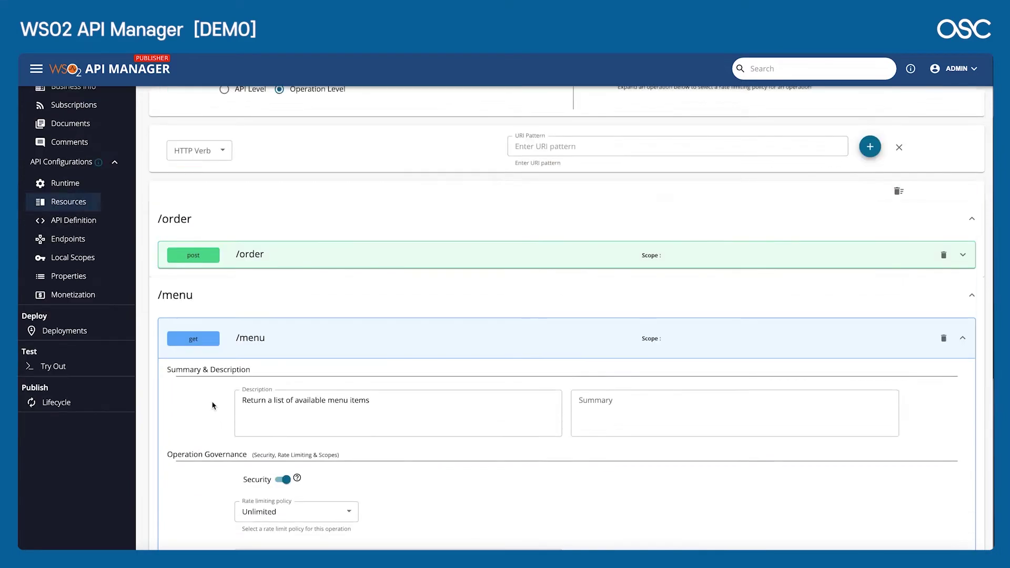
pyautogui.scroll(2, 212, 405)
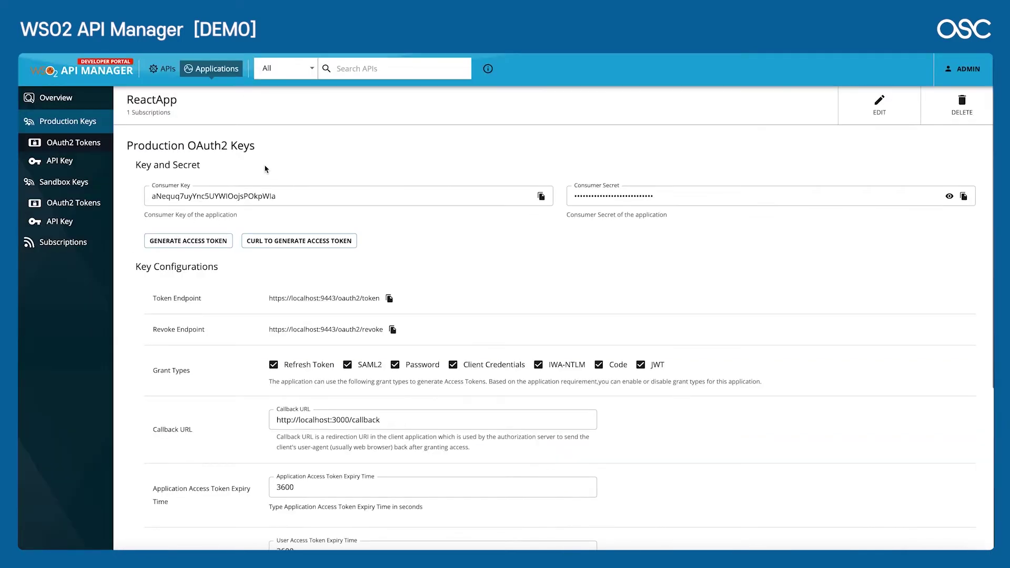
# Step: Move between the APIs and Applications lists, then open the ReactApp application's overview
pyautogui.click(162, 72)
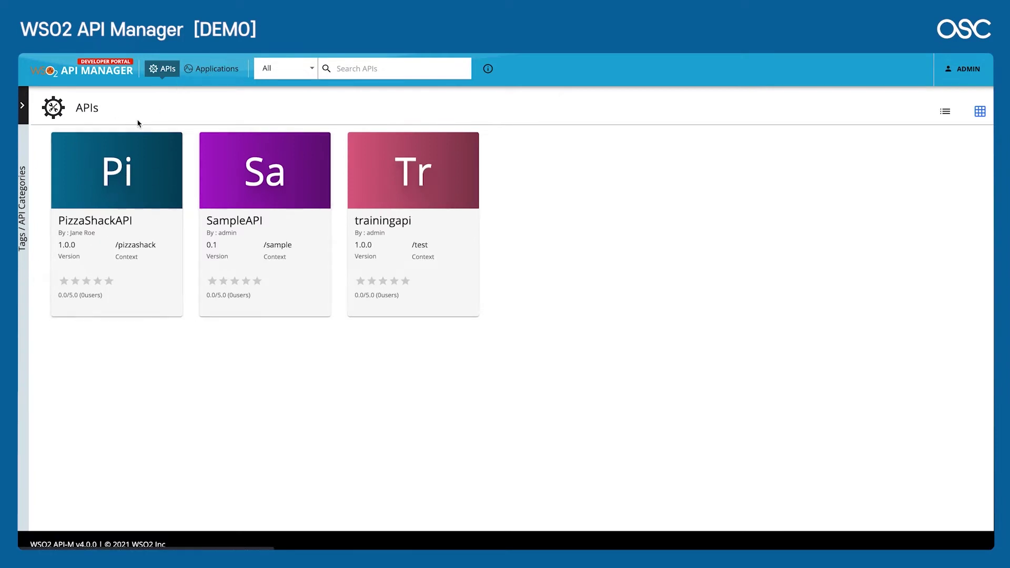
pyautogui.click(218, 69)
pyautogui.click(166, 71)
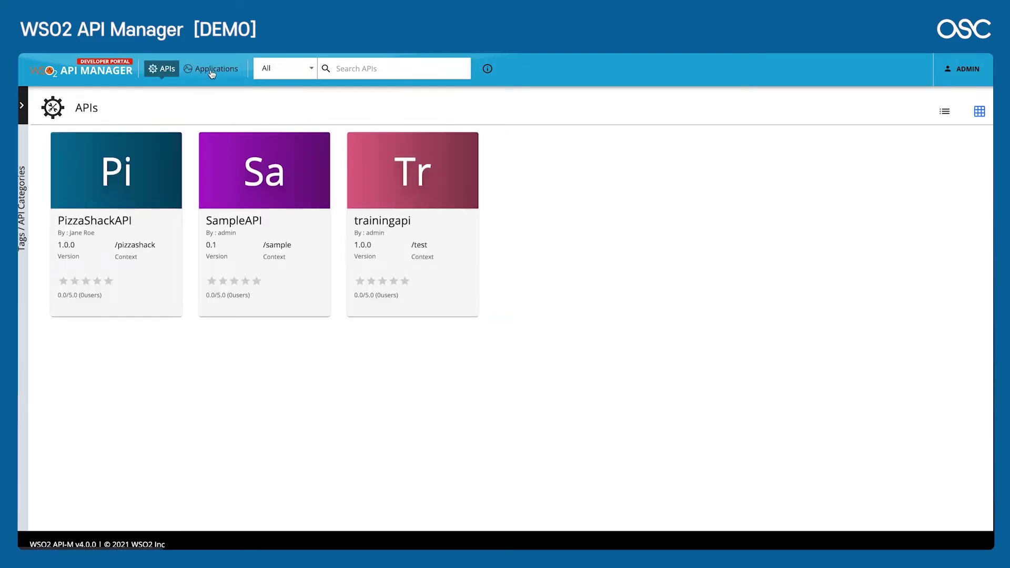
pyautogui.click(213, 71)
pyautogui.click(163, 70)
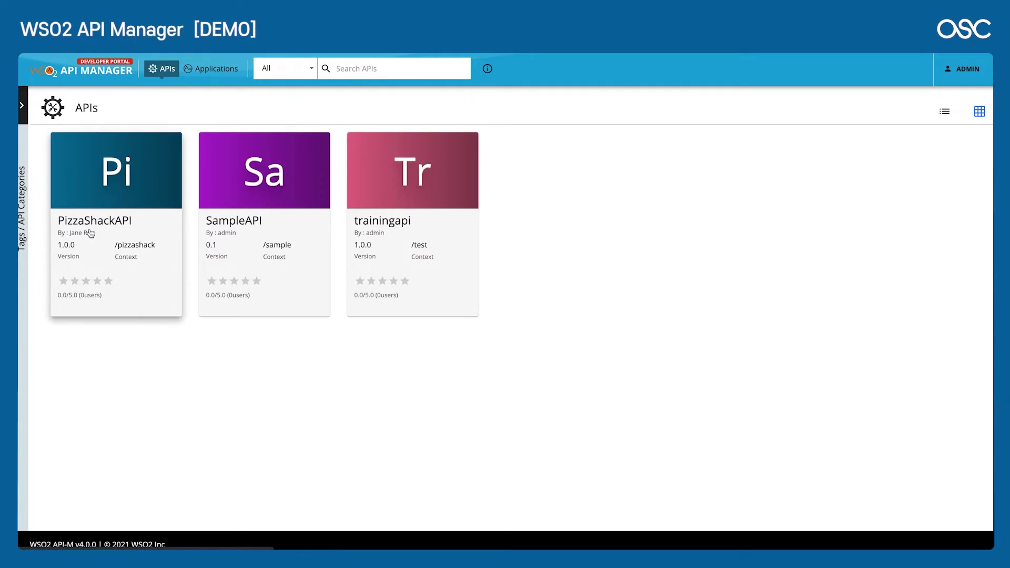
pyautogui.click(215, 73)
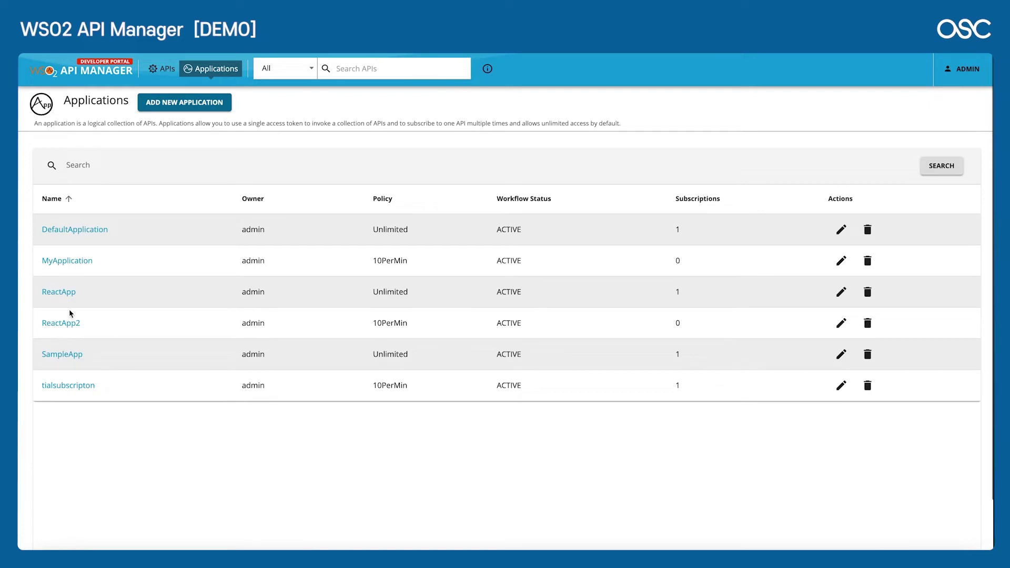
pyautogui.click(64, 296)
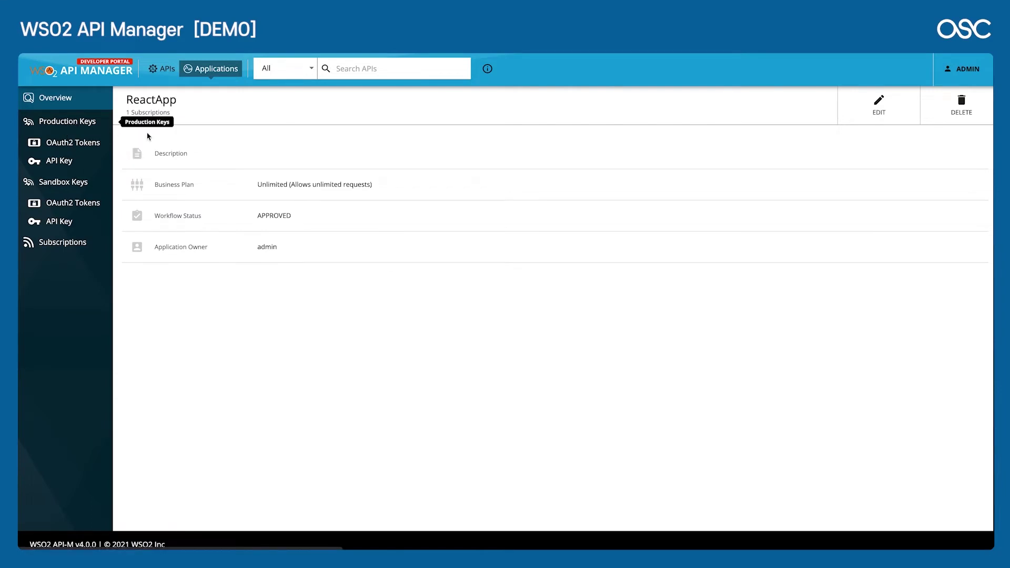
# Step: Show ReactApp's Production Keys and review its Key and Secret and Key Configurations sections
pyautogui.click(76, 125)
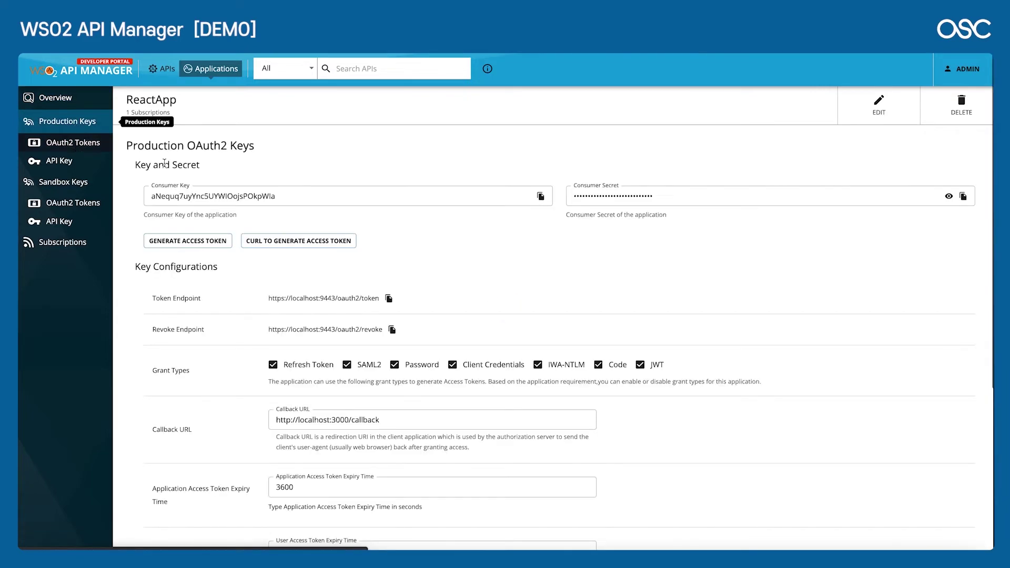
pyautogui.scroll(-1, 310, 225)
pyautogui.scroll(1, 310, 224)
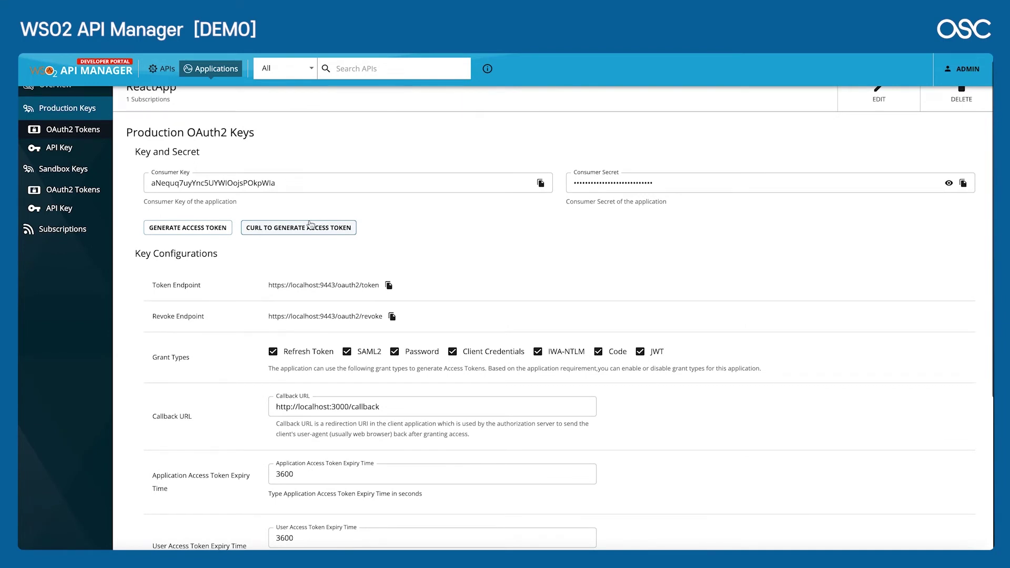
pyautogui.scroll(-2, 310, 224)
pyautogui.scroll(-4, 310, 224)
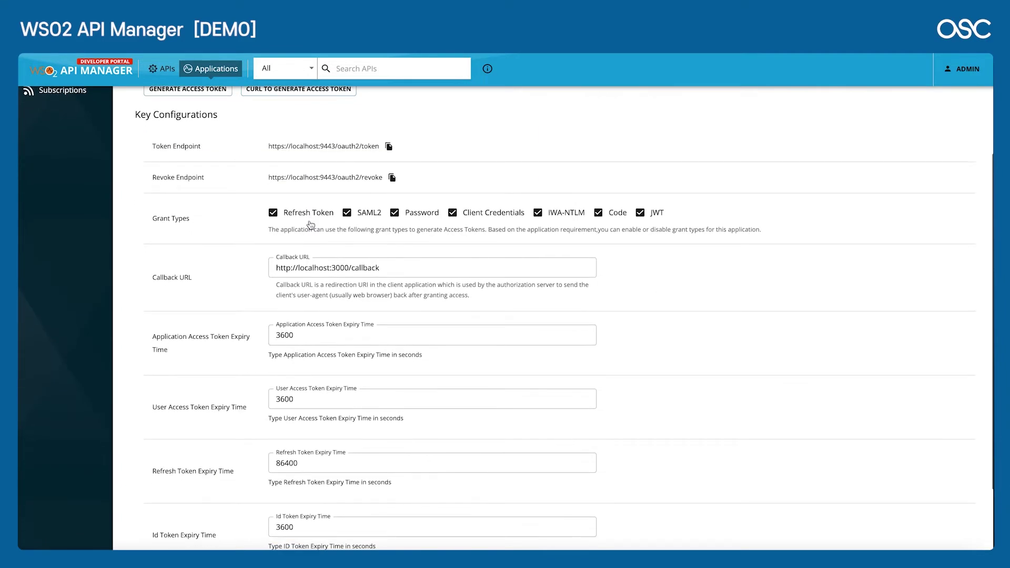
pyautogui.scroll(3, 311, 225)
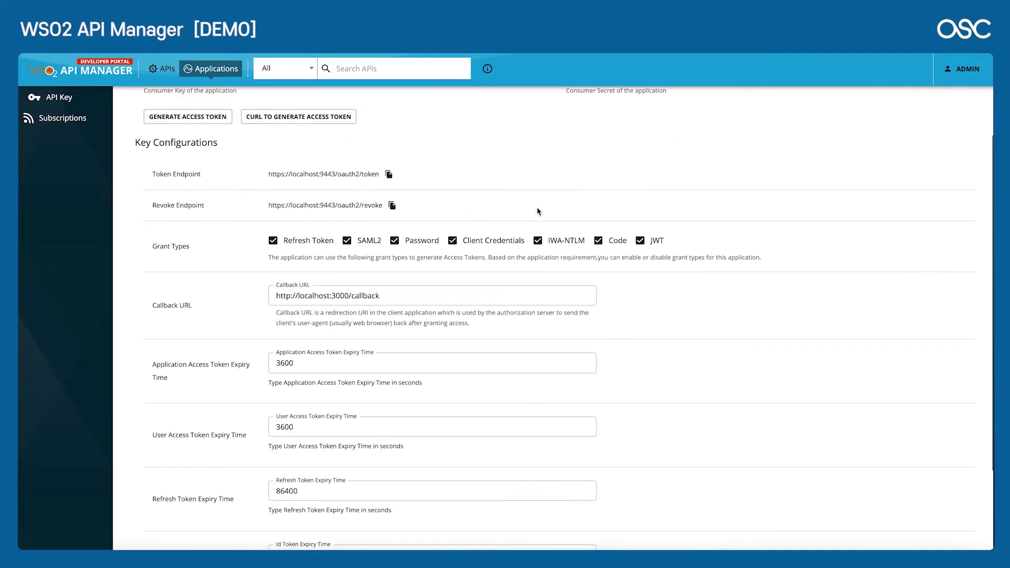
pyautogui.scroll(2, 537, 211)
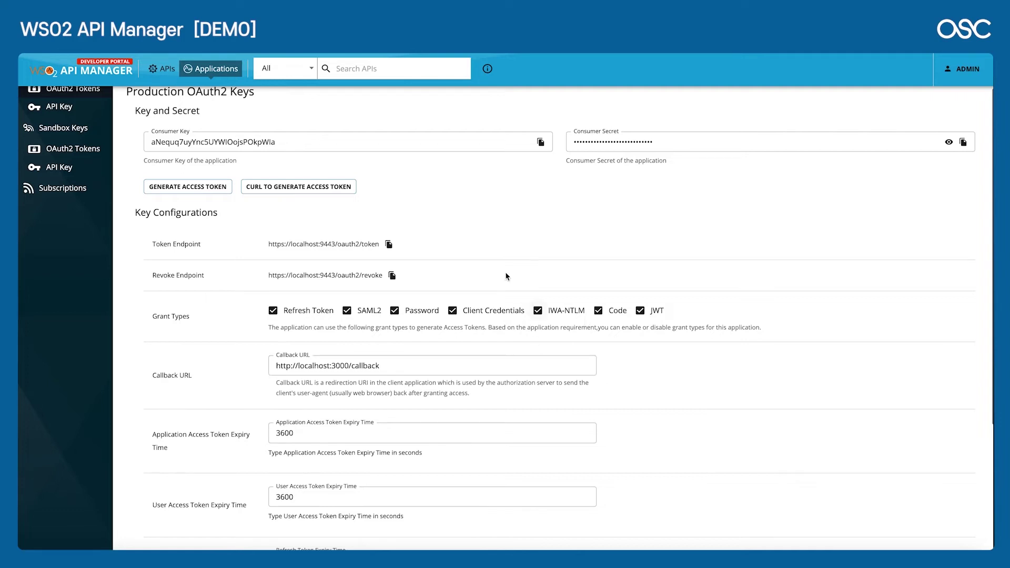
# Step: Review the production key configuration and keep the Code grant type enabled
pyautogui.scroll(2, 484, 218)
pyautogui.scroll(-3, 484, 219)
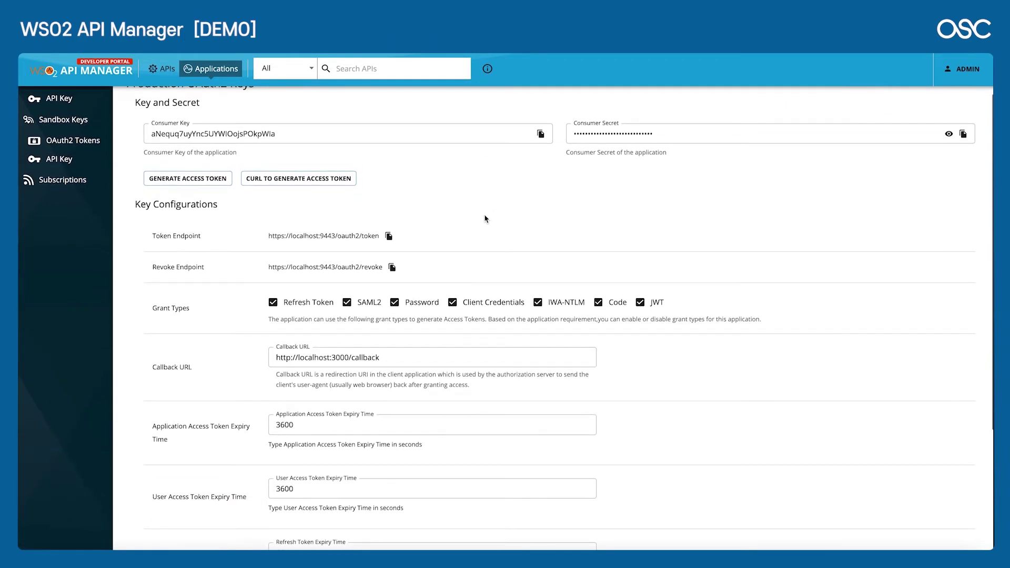
pyautogui.scroll(2, 485, 219)
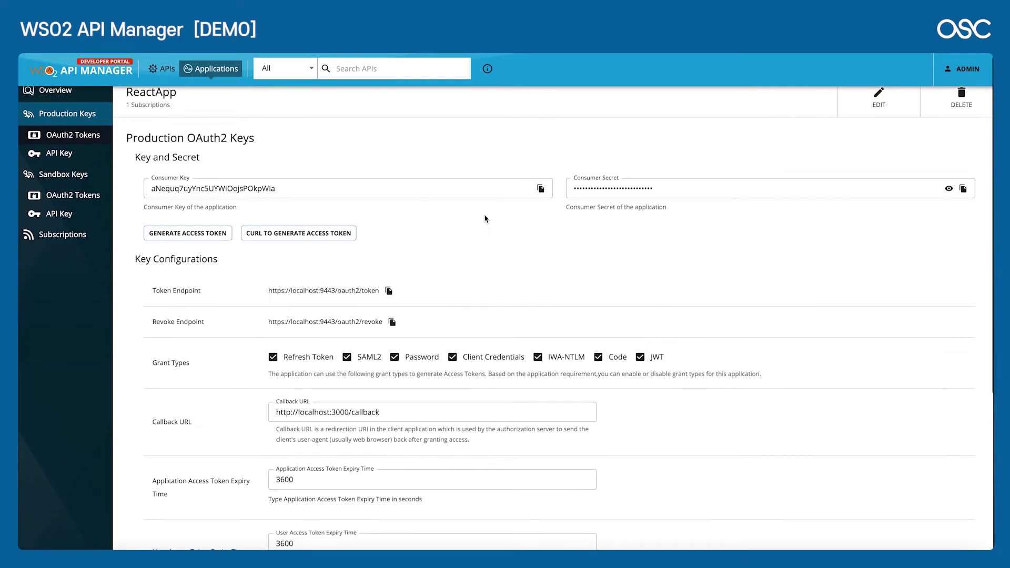
pyautogui.scroll(-1, 556, 343)
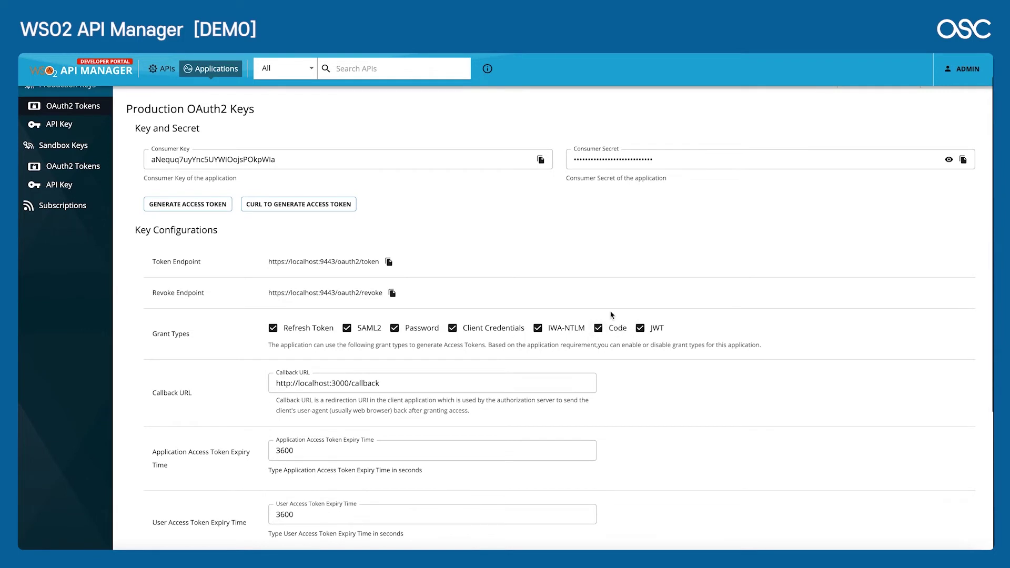
pyautogui.scroll(-1, 619, 348)
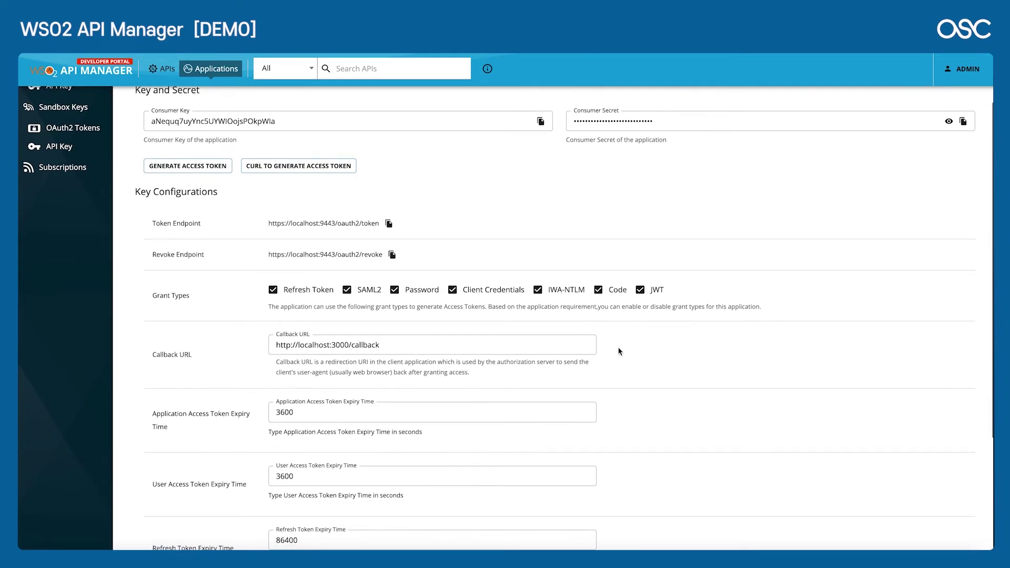
pyautogui.doubleClick(616, 288)
pyautogui.scroll(-2, 360, 337)
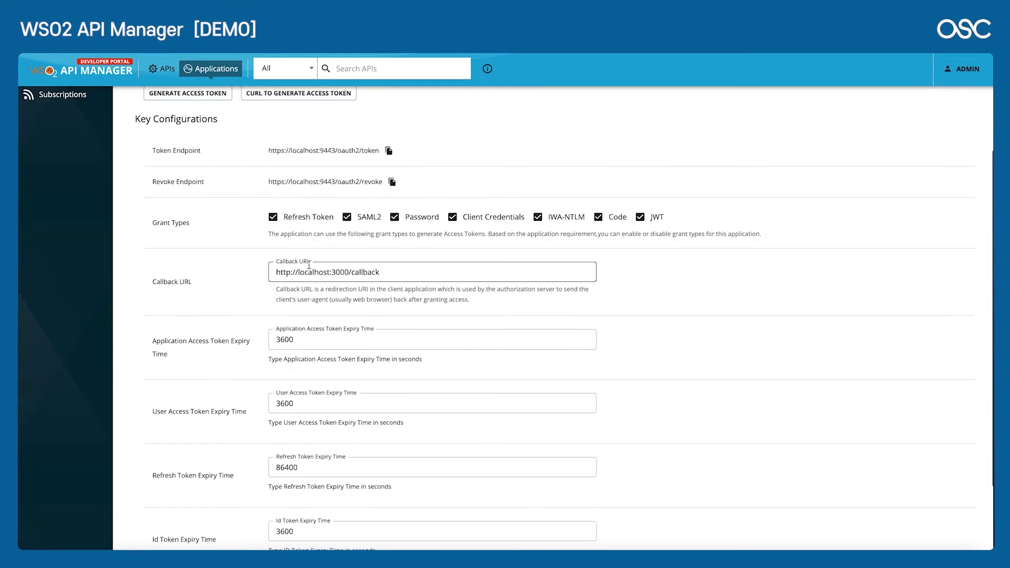
pyautogui.click(398, 279)
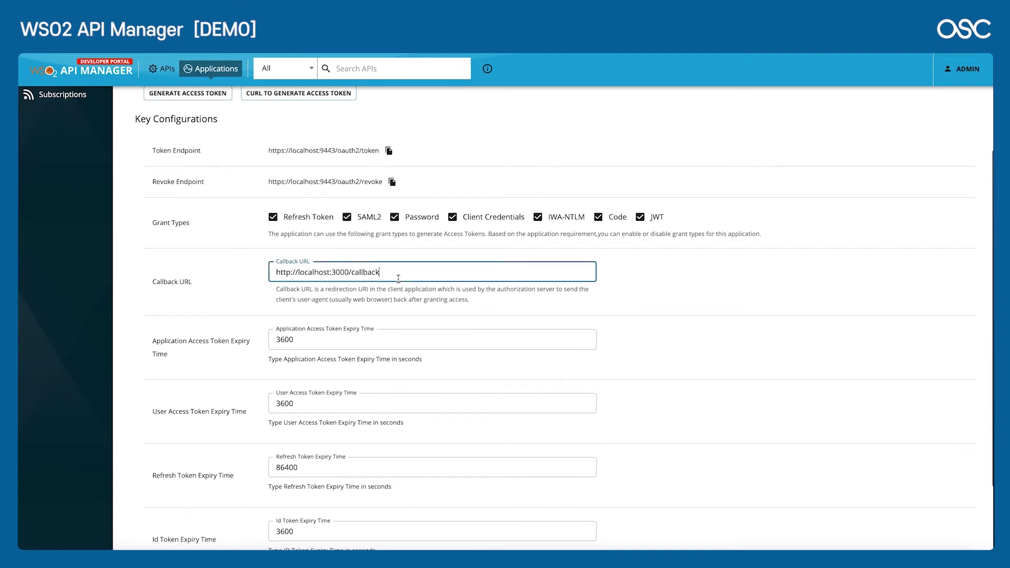
pyautogui.scroll(-3, 194, 362)
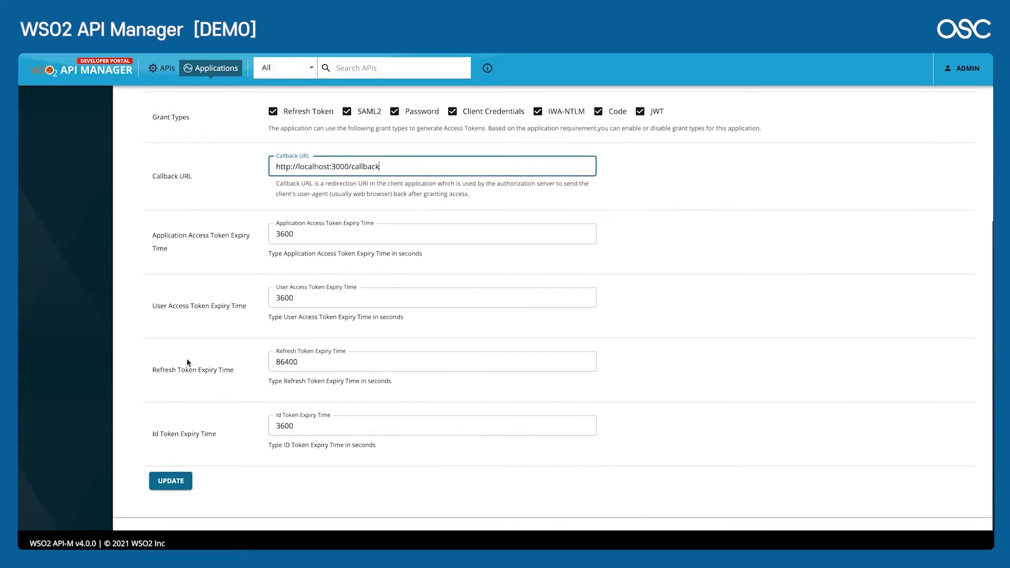
pyautogui.scroll(4, 189, 356)
pyautogui.scroll(-4, 187, 342)
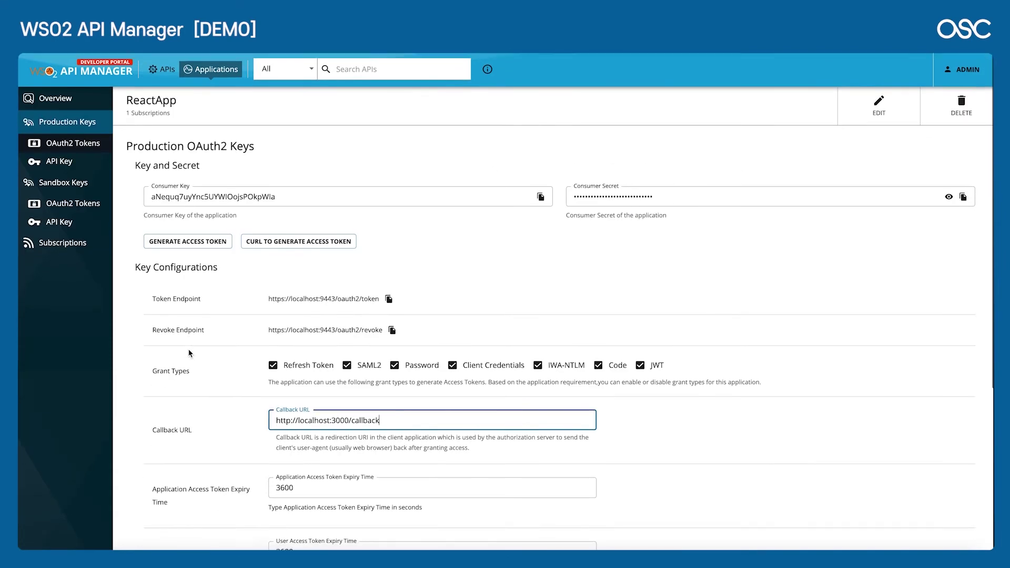
pyautogui.click(186, 338)
pyautogui.scroll(2, 186, 338)
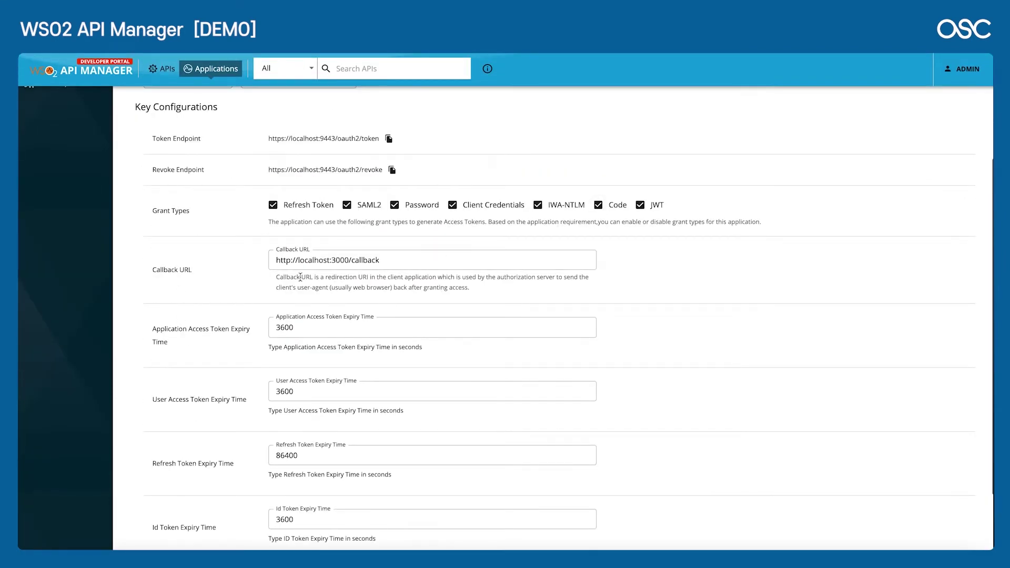
pyautogui.scroll(-2, 145, 336)
pyautogui.click(154, 480)
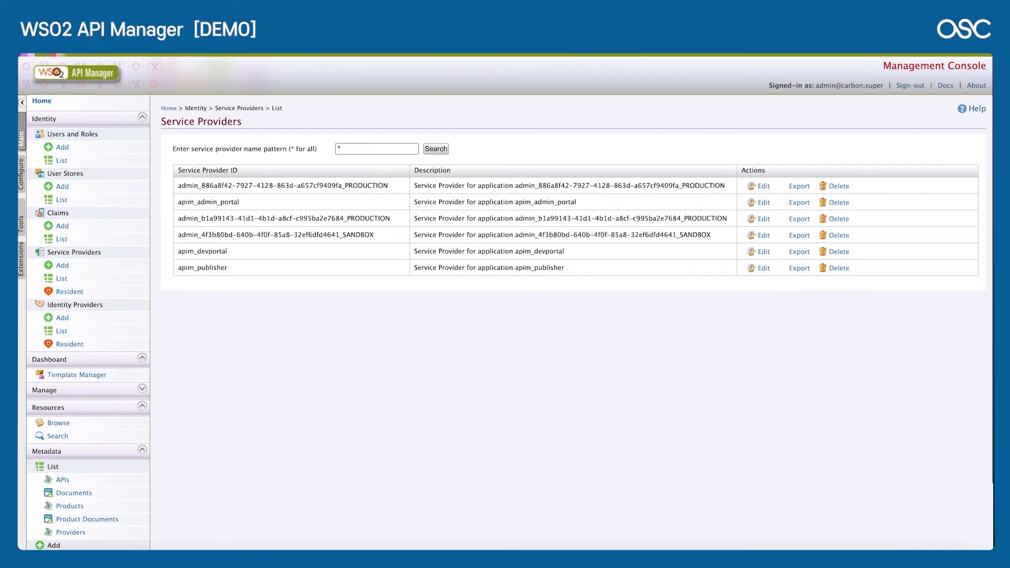
pyautogui.press('BackSpace')
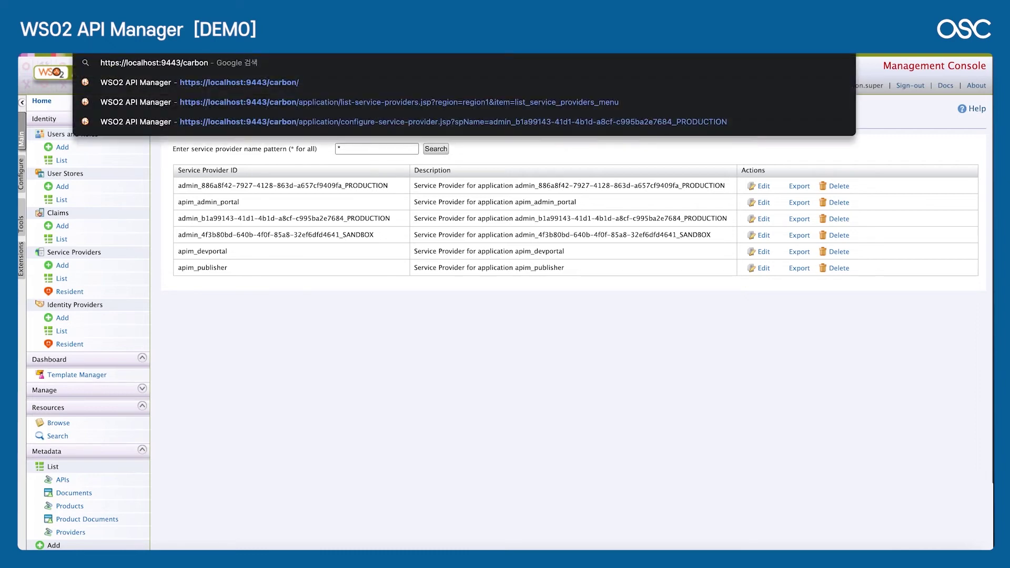
pyautogui.press('Return')
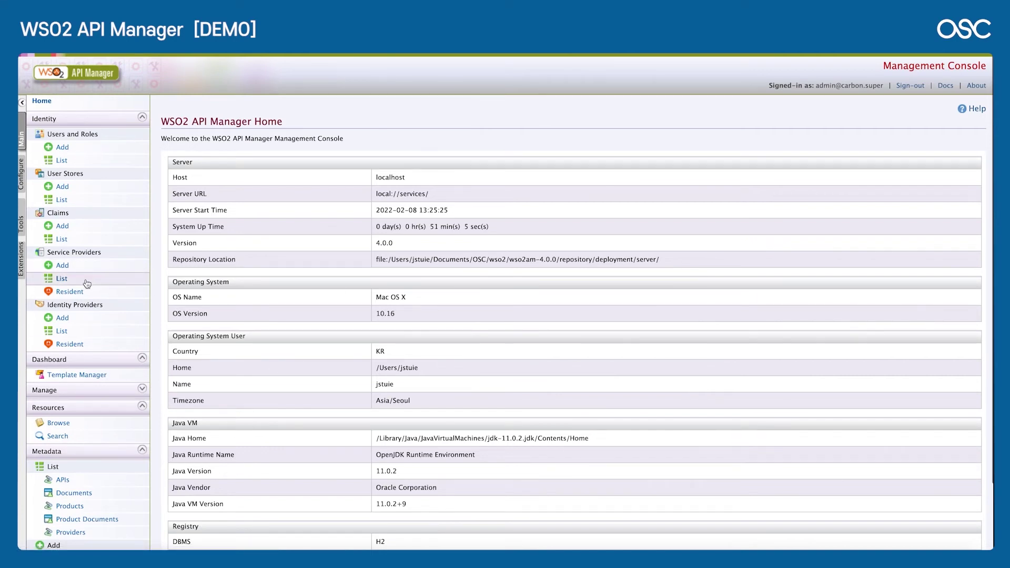
pyautogui.moveTo(49, 252); pyautogui.dragTo(103, 253)
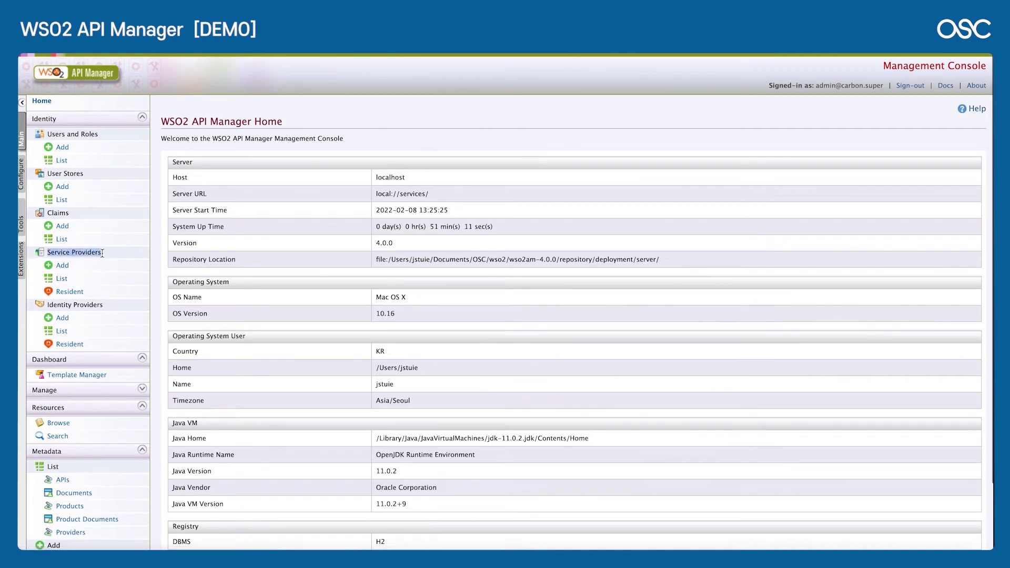
pyautogui.click(63, 279)
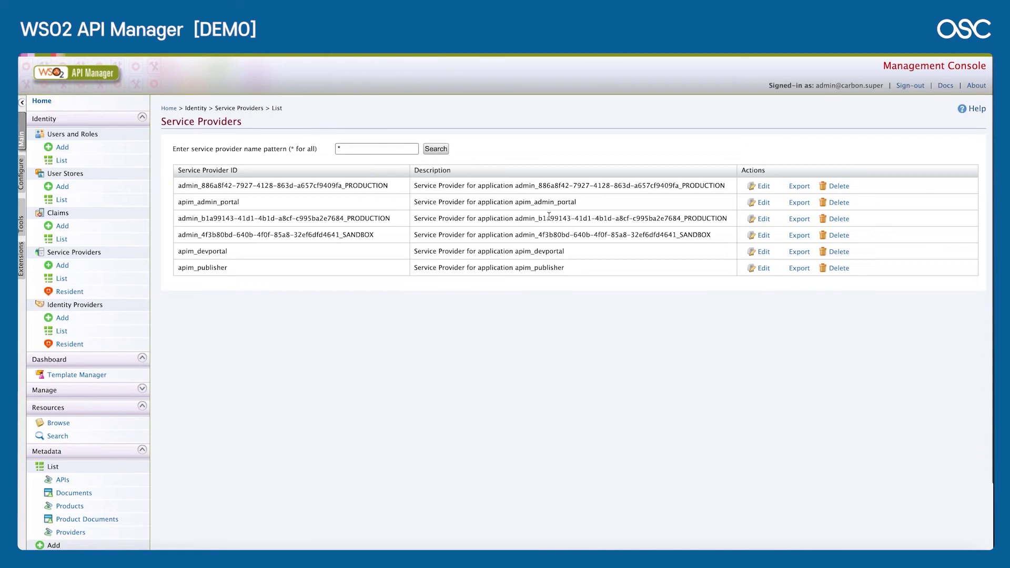
# Step: Edit the third service provider, the PRODUCTION entry matching the application ID
pyautogui.moveTo(540, 218); pyautogui.dragTo(680, 218)
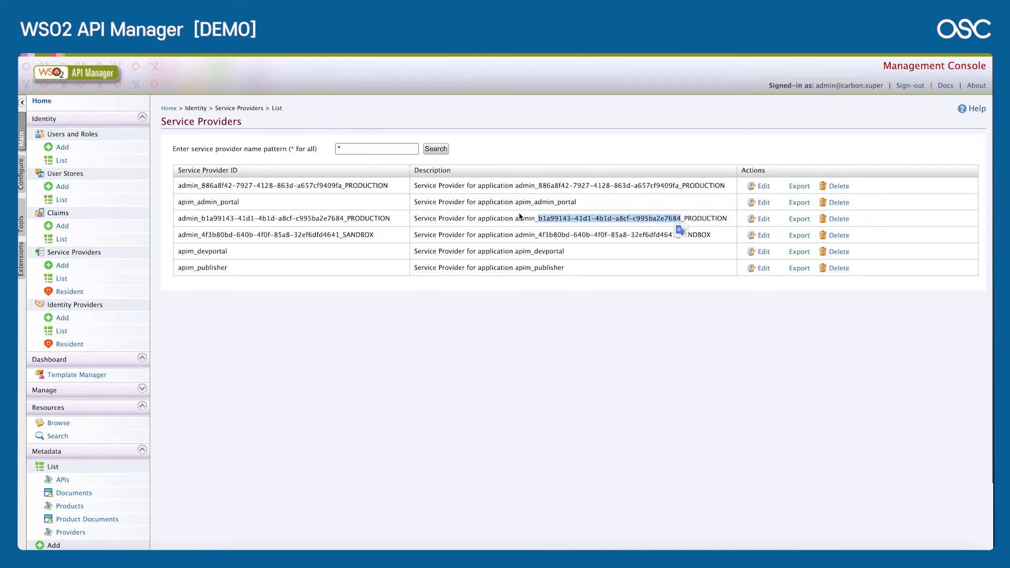
pyautogui.click(757, 220)
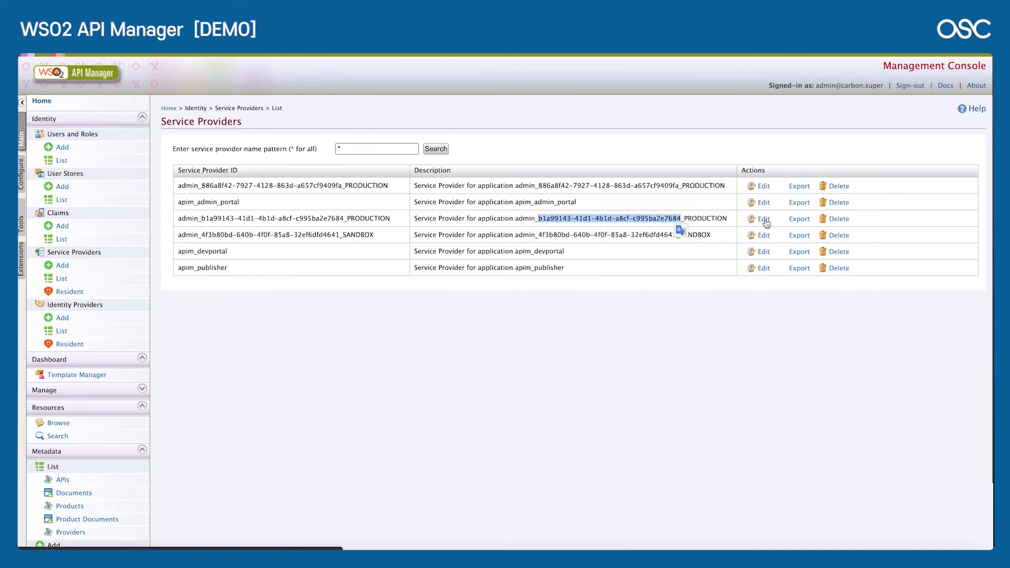
pyautogui.click(583, 203)
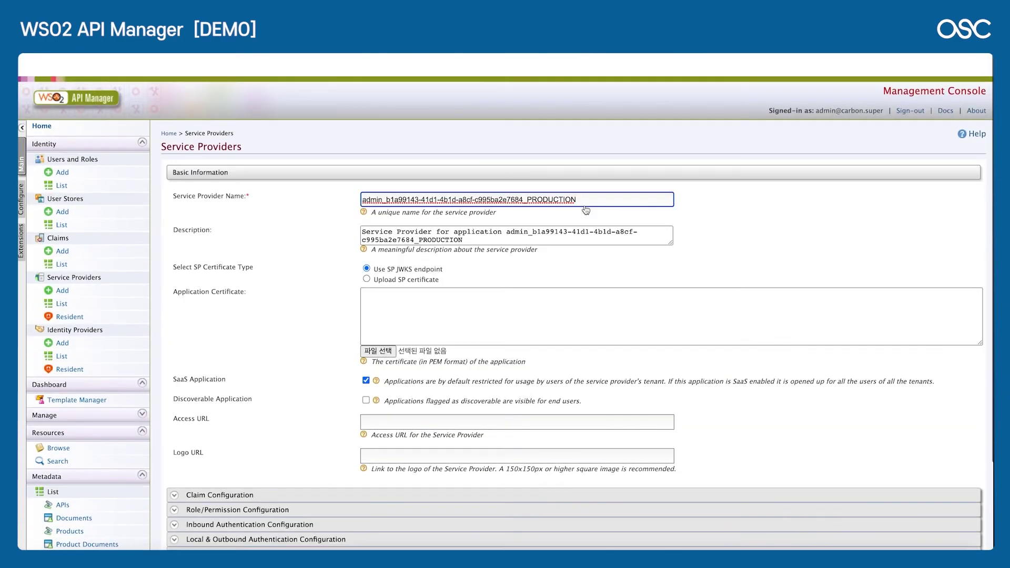
# Step: Expand Inbound Authentication > OAuth/OpenID Connect Configuration and edit the OAuth application settings
pyautogui.scroll(3, 174, 316)
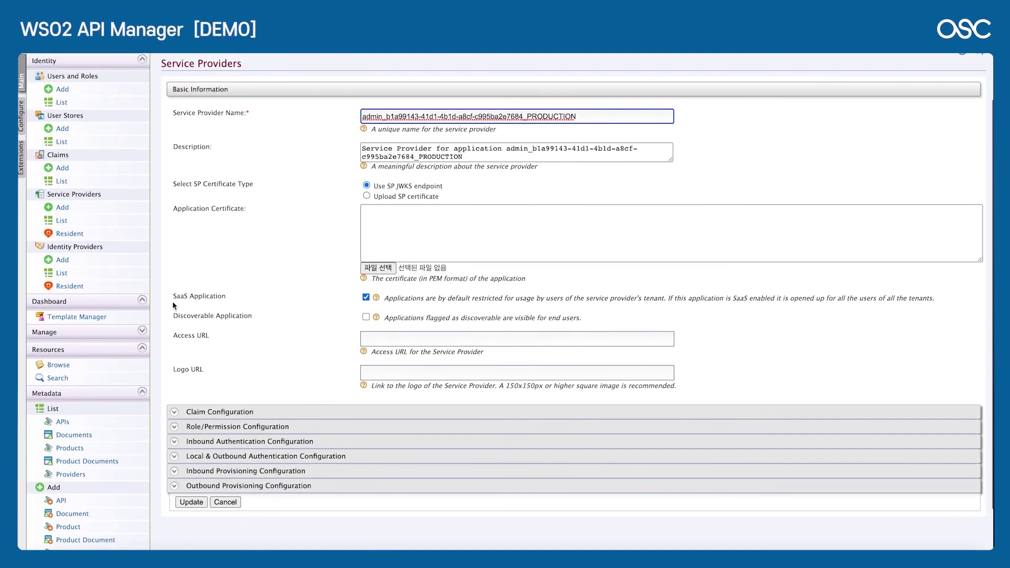
pyautogui.scroll(-2, 187, 394)
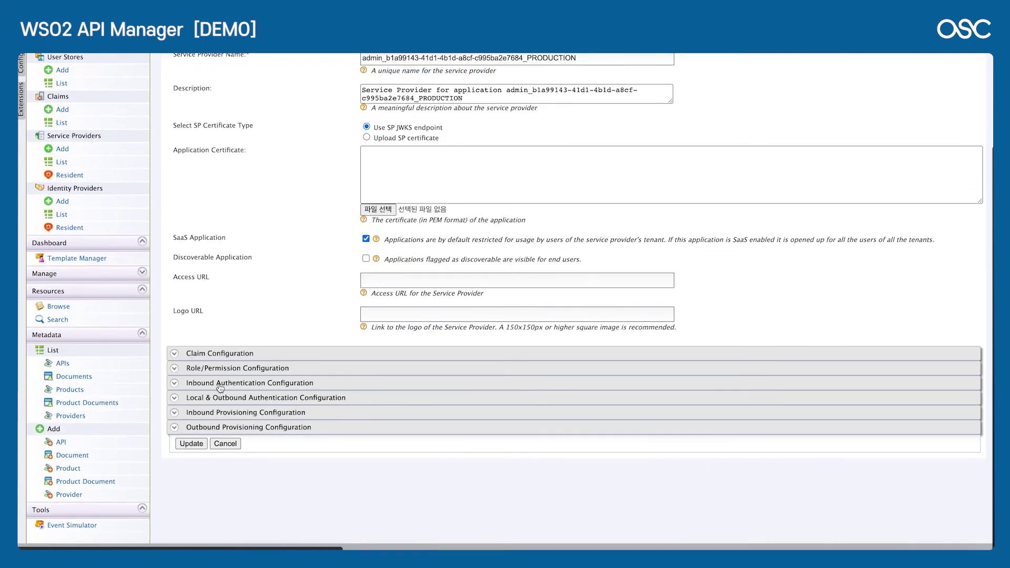
pyautogui.click(220, 386)
pyautogui.scroll(-1, 220, 387)
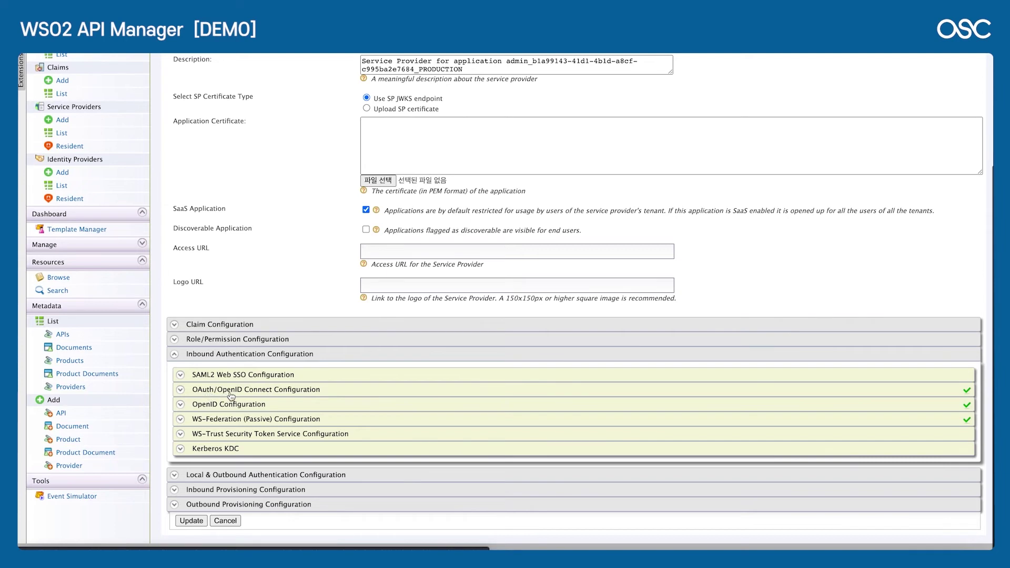
pyautogui.click(245, 394)
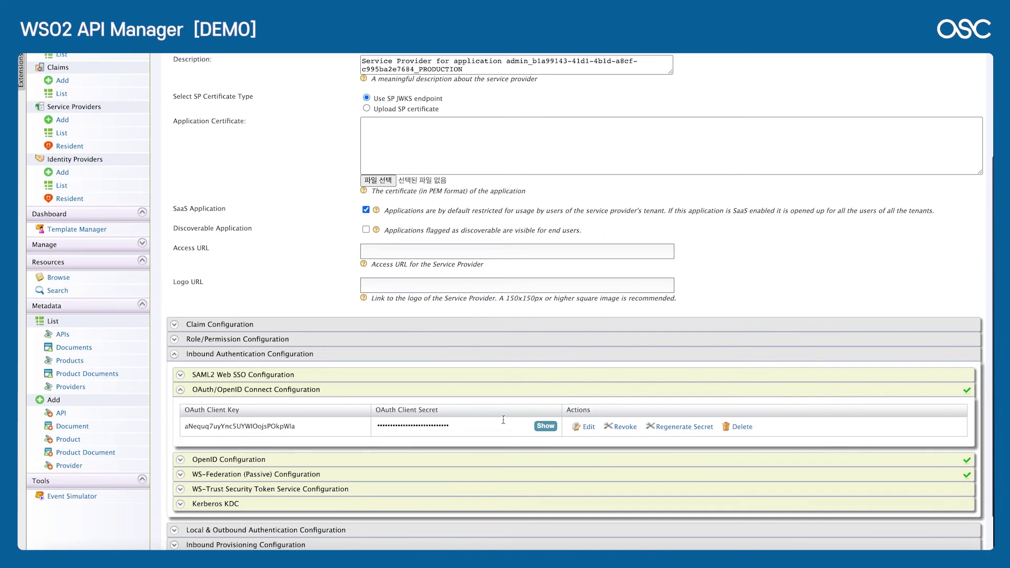
pyautogui.scroll(-2, 600, 423)
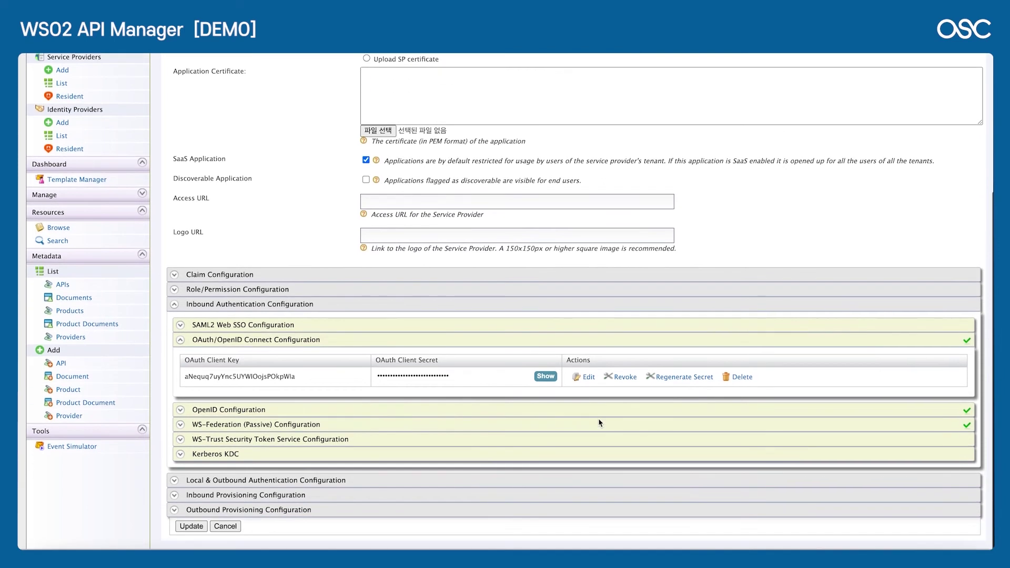
pyautogui.click(592, 381)
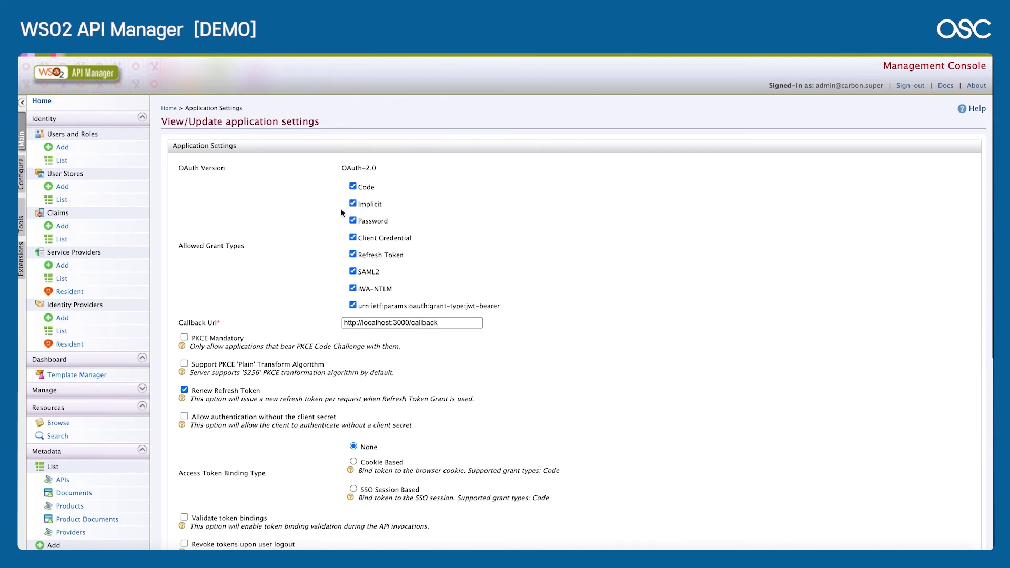
# Step: Scroll through the token expiry and encryption settings, leaving them unchanged
pyautogui.scroll(-5, 301, 212)
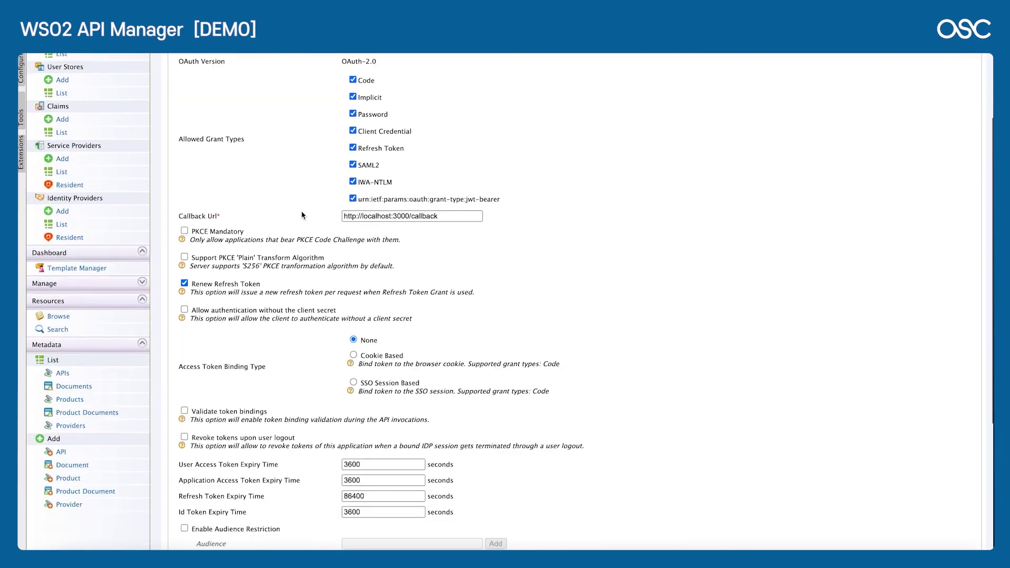
pyautogui.scroll(-3, 302, 212)
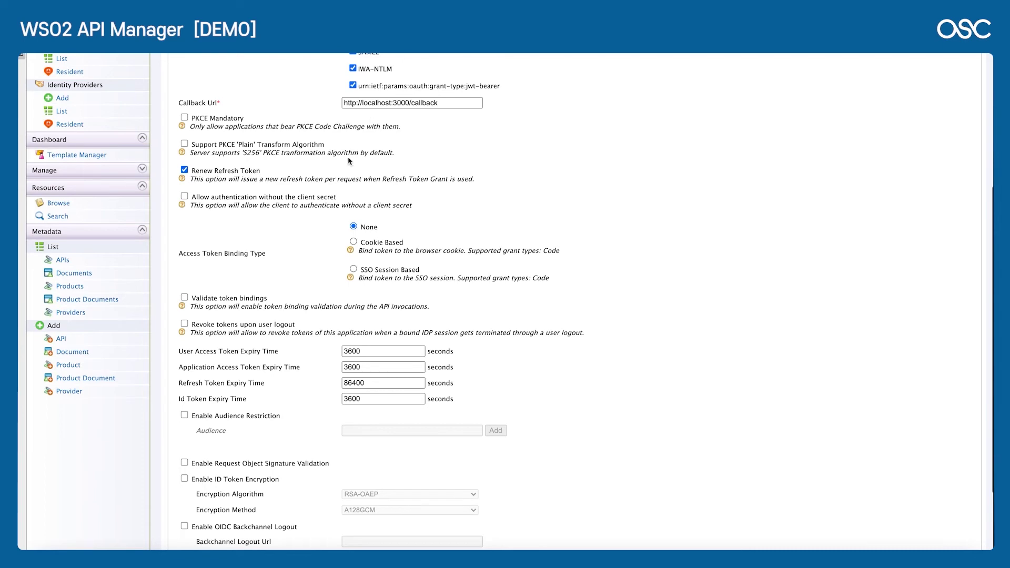
pyautogui.scroll(8, 323, 200)
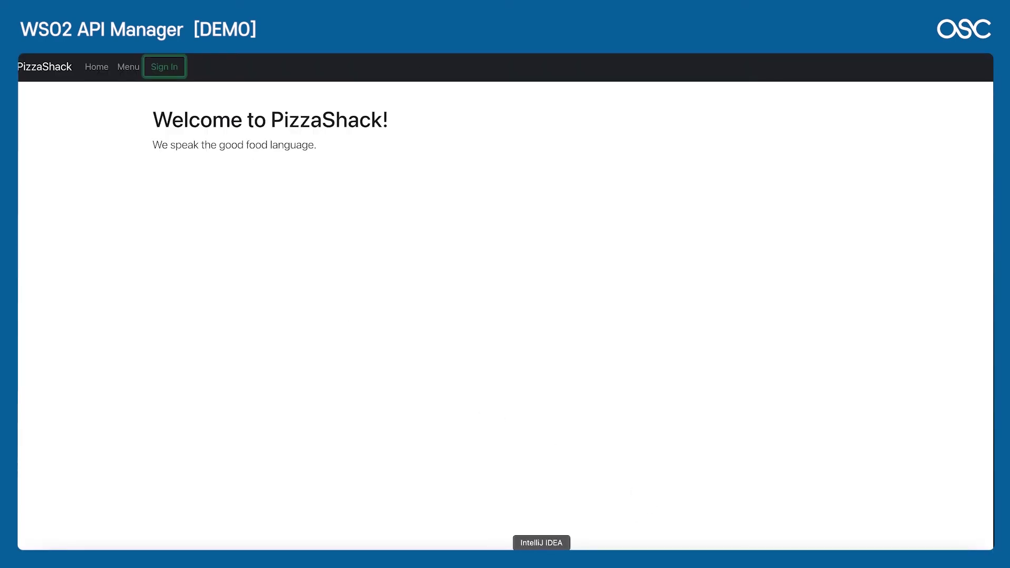
# Step: Switch to IntelliJ IDEA and select Auth.js among the PizzaShack component files
pyautogui.click(541, 549)
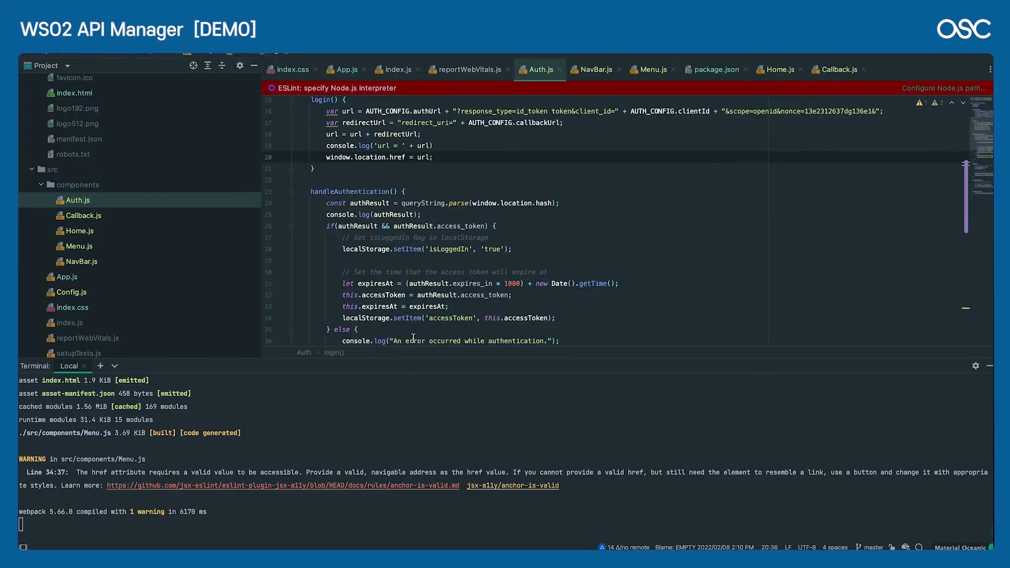
pyautogui.scroll(5, 72, 227)
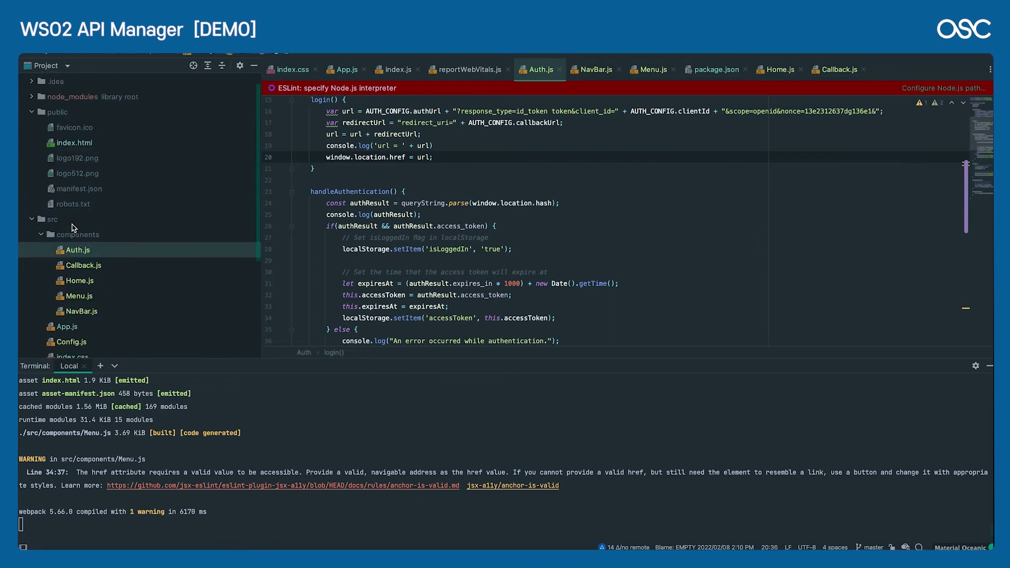
pyautogui.scroll(-6, 72, 227)
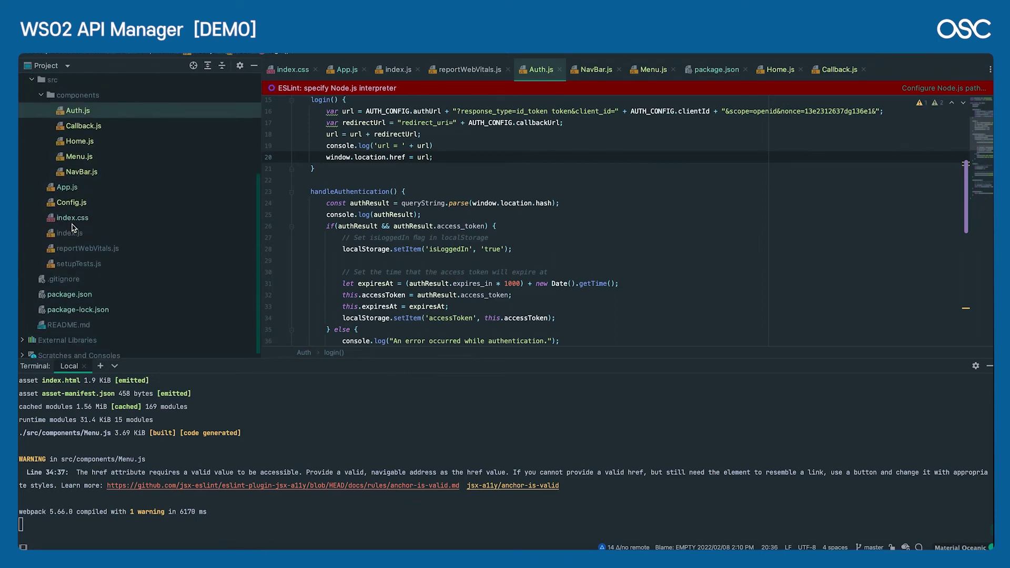
pyautogui.click(101, 127)
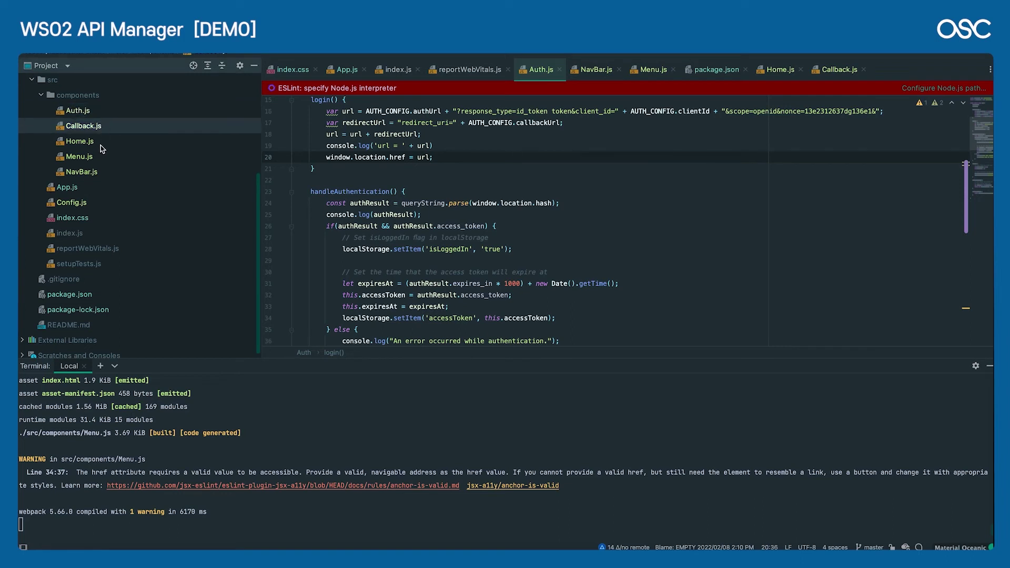
pyautogui.click(98, 113)
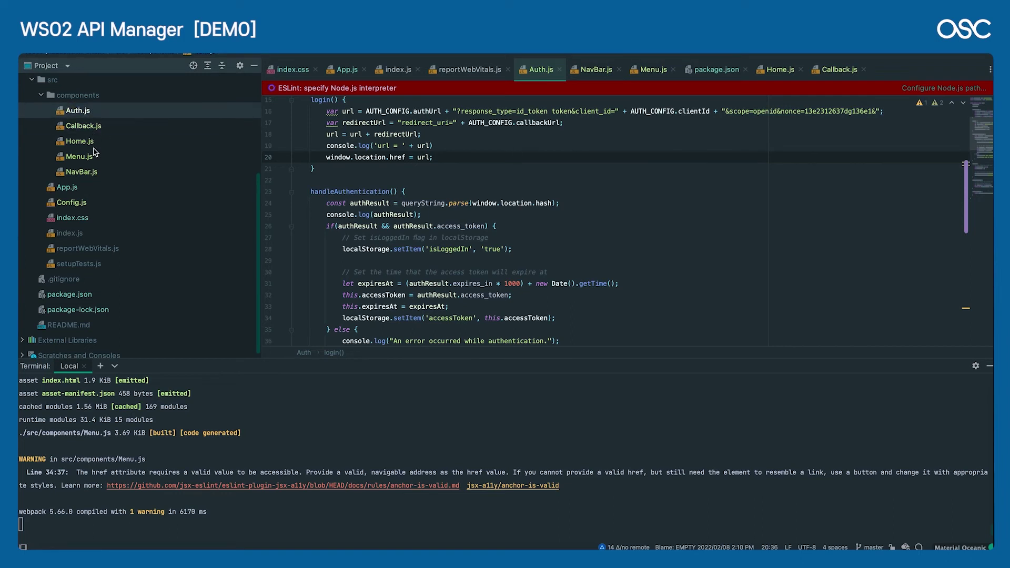
pyautogui.keyDown('shift'); pyautogui.click(94, 175); pyautogui.keyUp('shift')
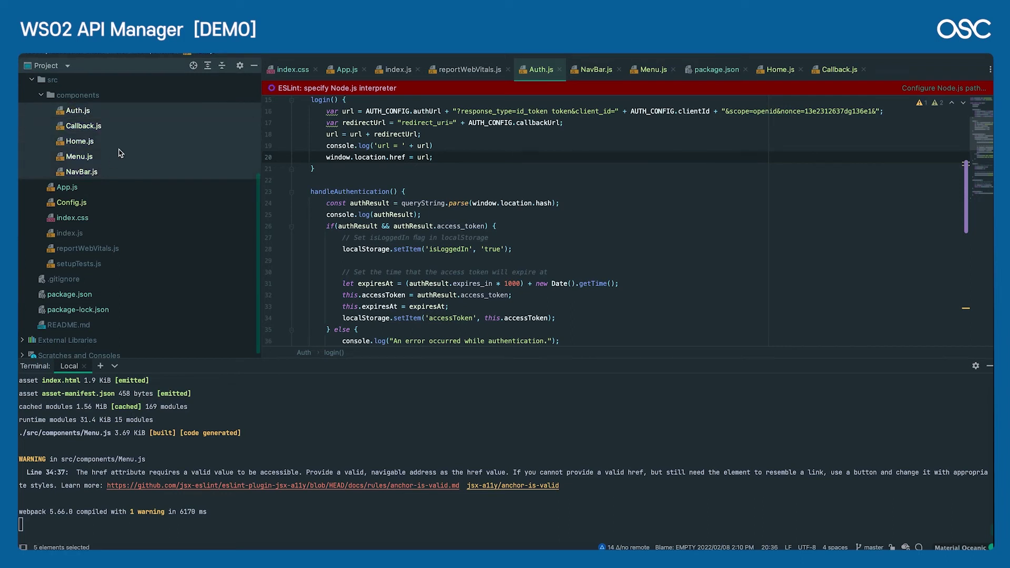
pyautogui.click(94, 116)
# Step: Highlight the Auth.js login() lines building the authorize redirect URL, then open Callback.js
pyautogui.doubleClick(93, 117)
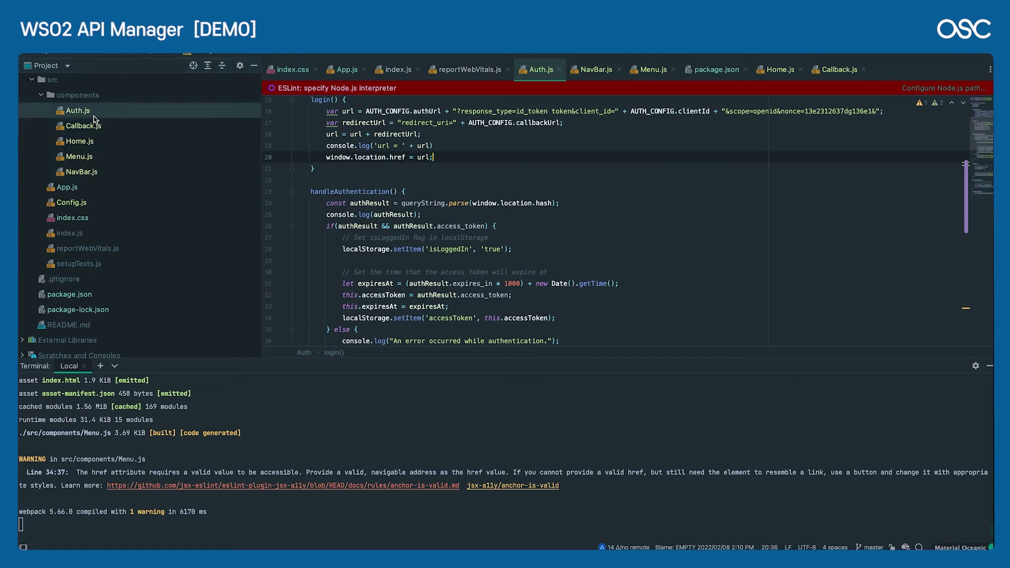
pyautogui.scroll(1, 507, 164)
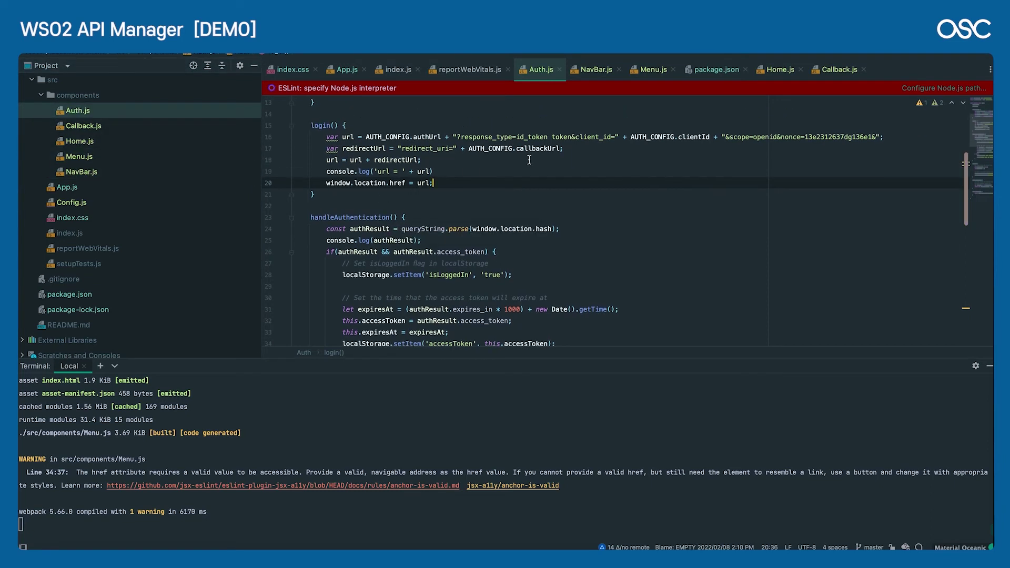
pyautogui.moveTo(433, 172); pyautogui.dragTo(397, 138)
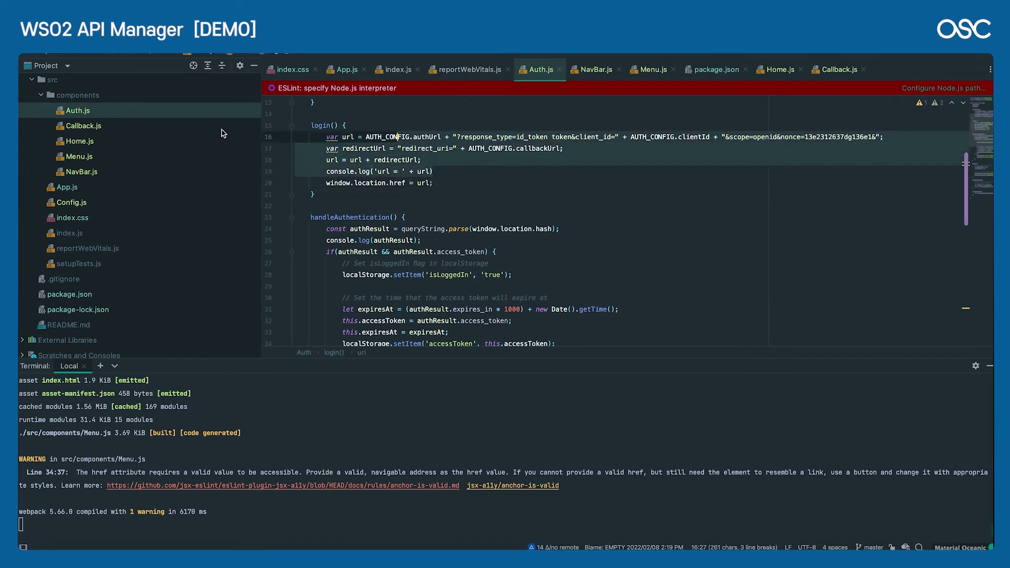
pyautogui.doubleClick(85, 128)
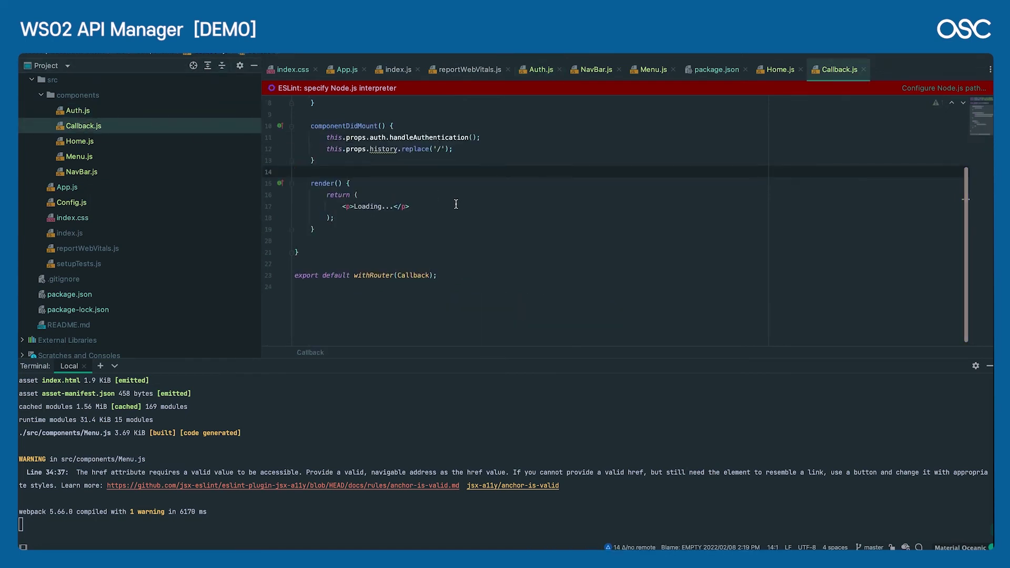
# Step: Review the Home, Menu and NavBar components, highlighting NavBar's Sign In and Sign Out labels
pyautogui.scroll(2, 456, 203)
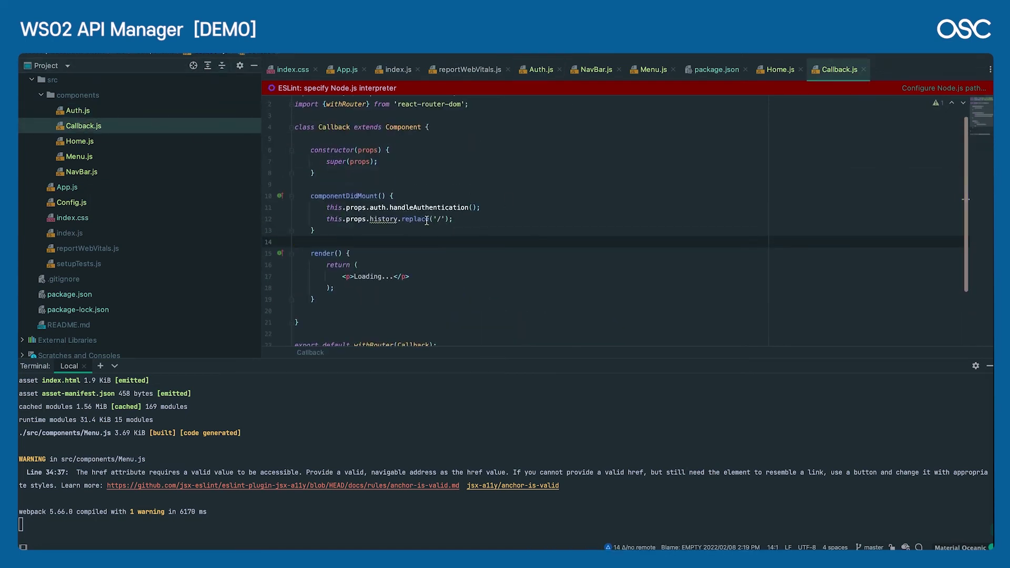
pyautogui.doubleClick(87, 148)
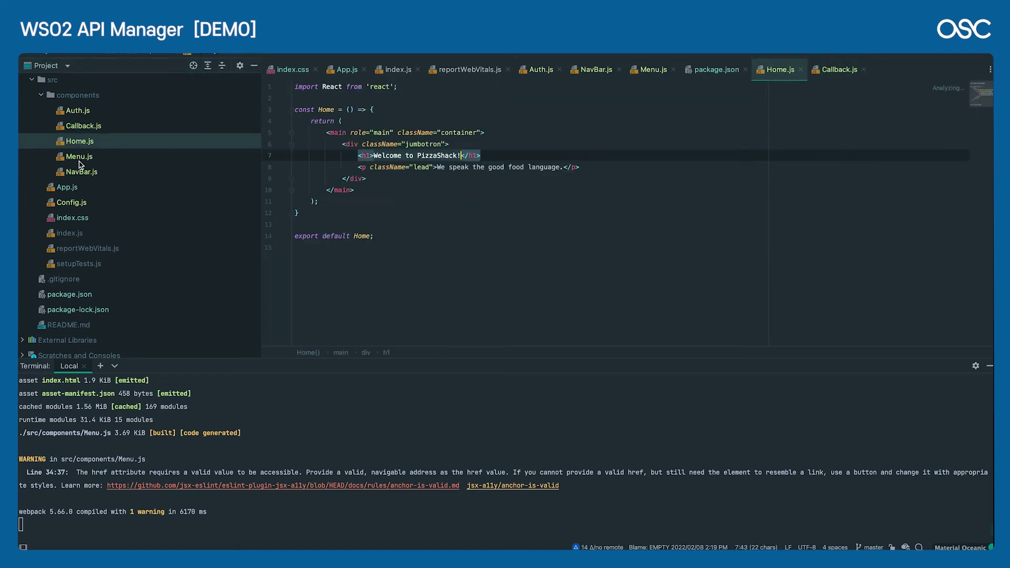
pyautogui.doubleClick(90, 158)
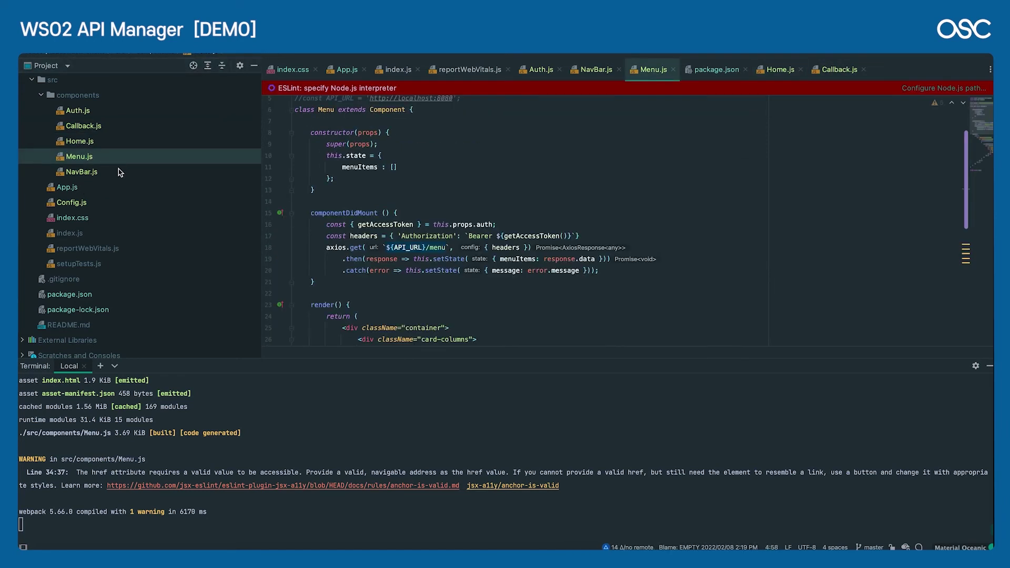
pyautogui.doubleClick(100, 173)
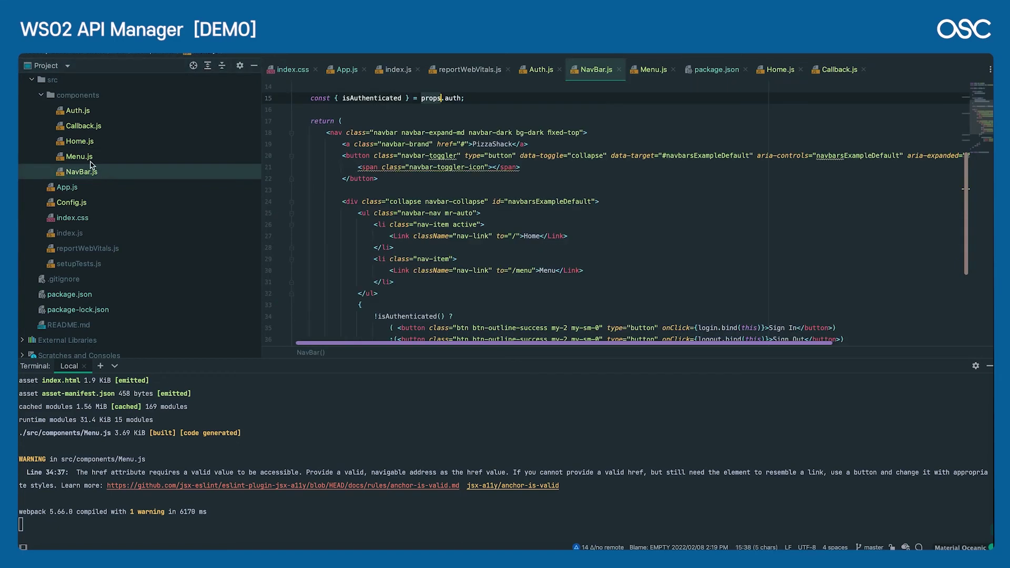
pyautogui.scroll(-5, 489, 215)
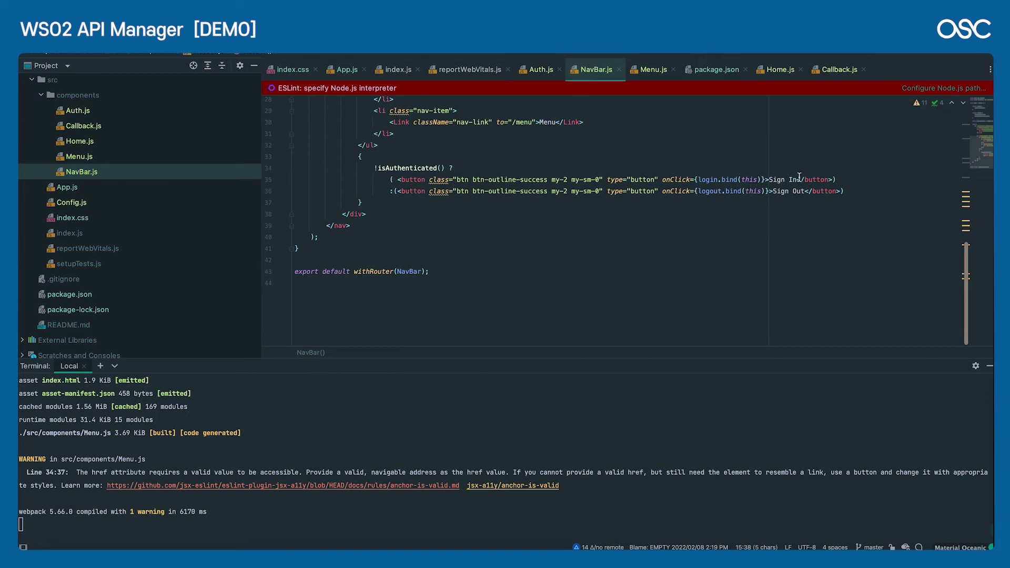
pyautogui.moveTo(772, 191); pyautogui.dragTo(792, 180)
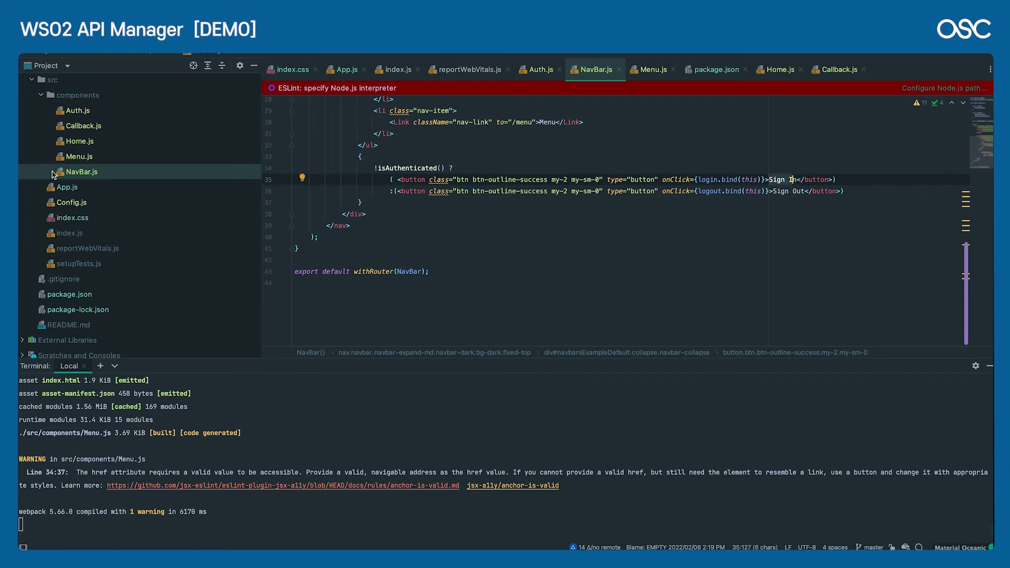
pyautogui.scroll(3, 52, 175)
# Step: Revisit Callback and Menu, highlighting Menu's loading check, API_URL and menu request path
pyautogui.doubleClick(93, 174)
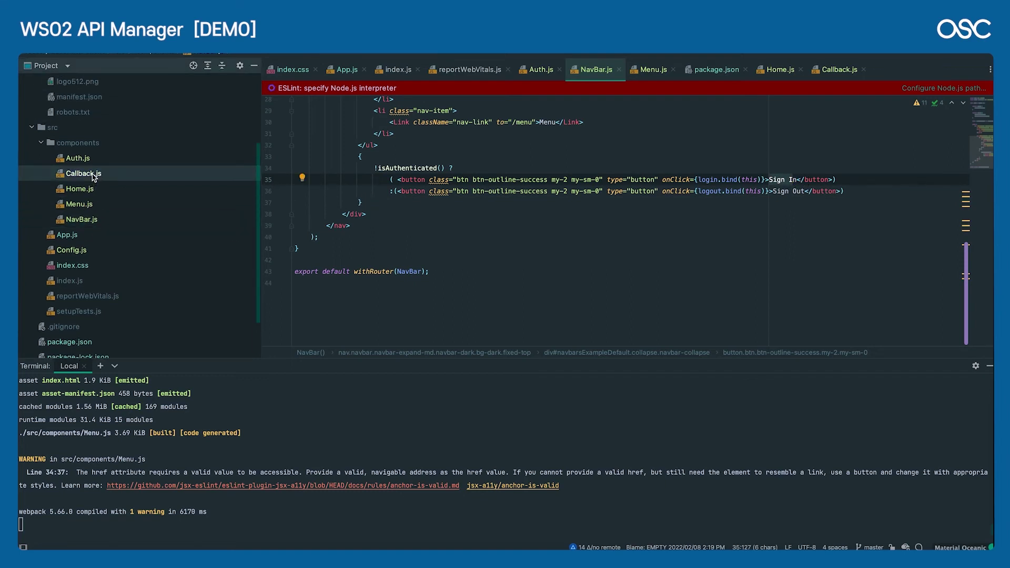
pyautogui.doubleClick(86, 207)
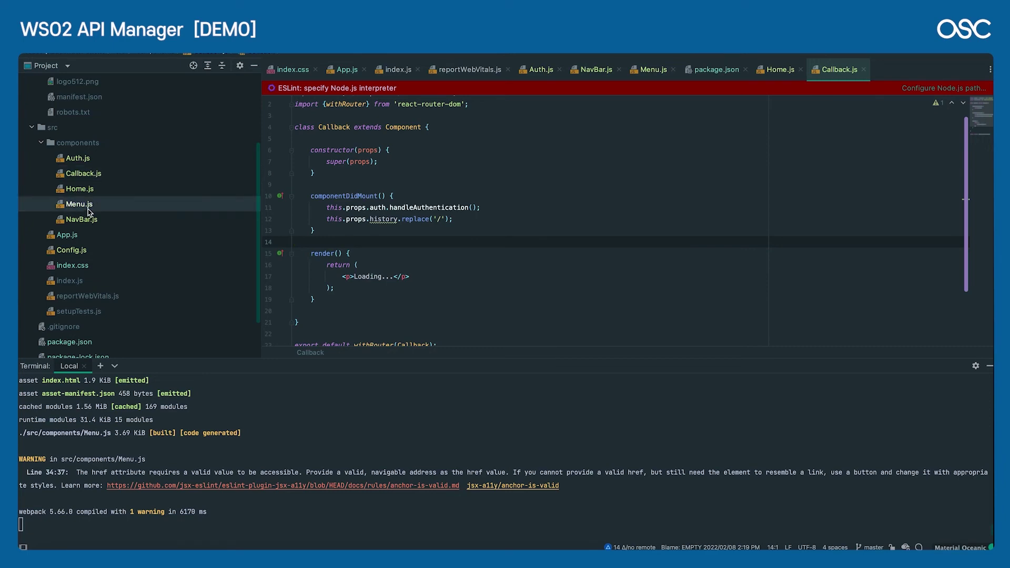
pyautogui.scroll(-4, 418, 216)
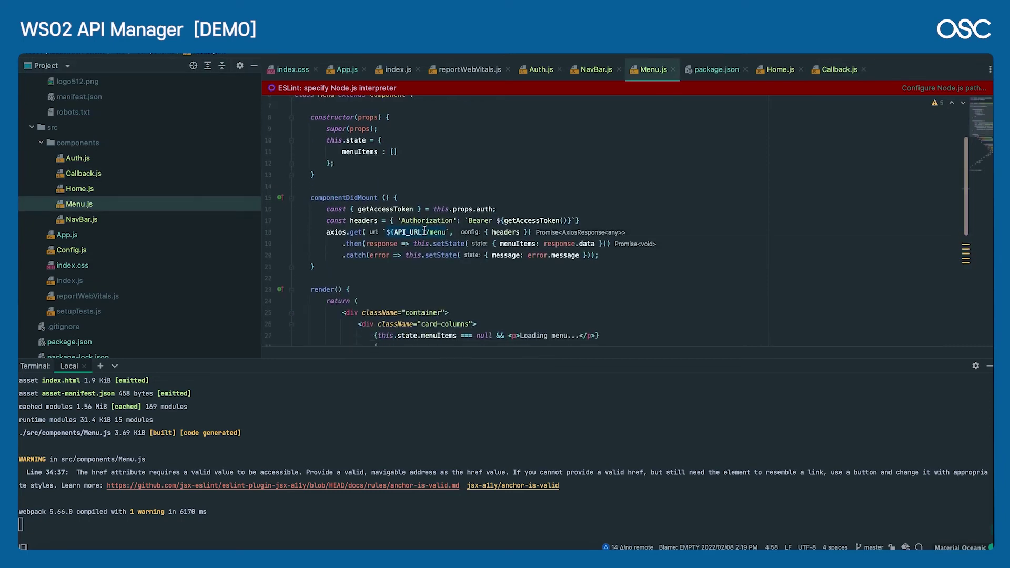
pyautogui.click(425, 230)
pyautogui.scroll(3, 423, 226)
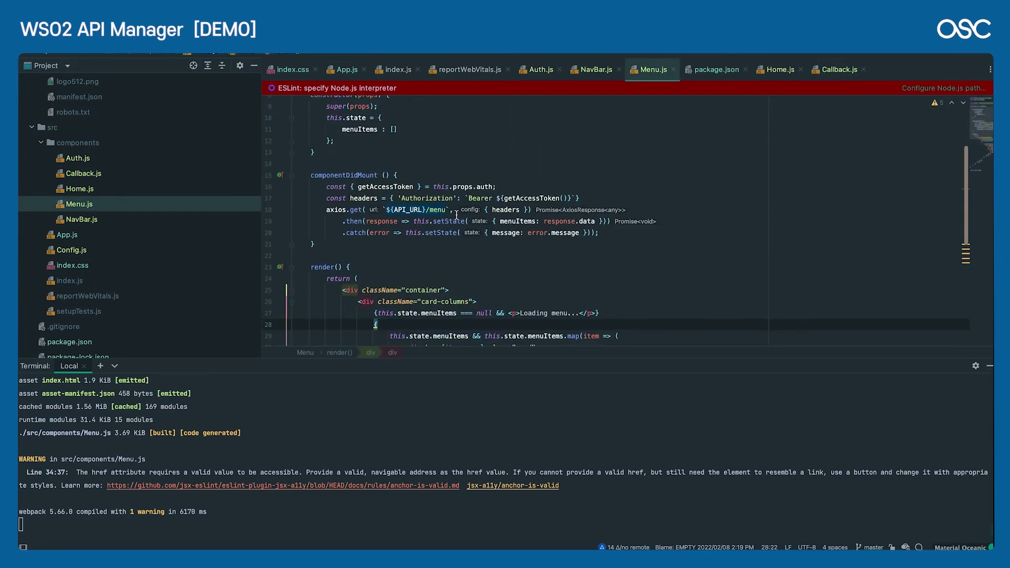
pyautogui.doubleClick(417, 210)
pyautogui.scroll(3, 417, 213)
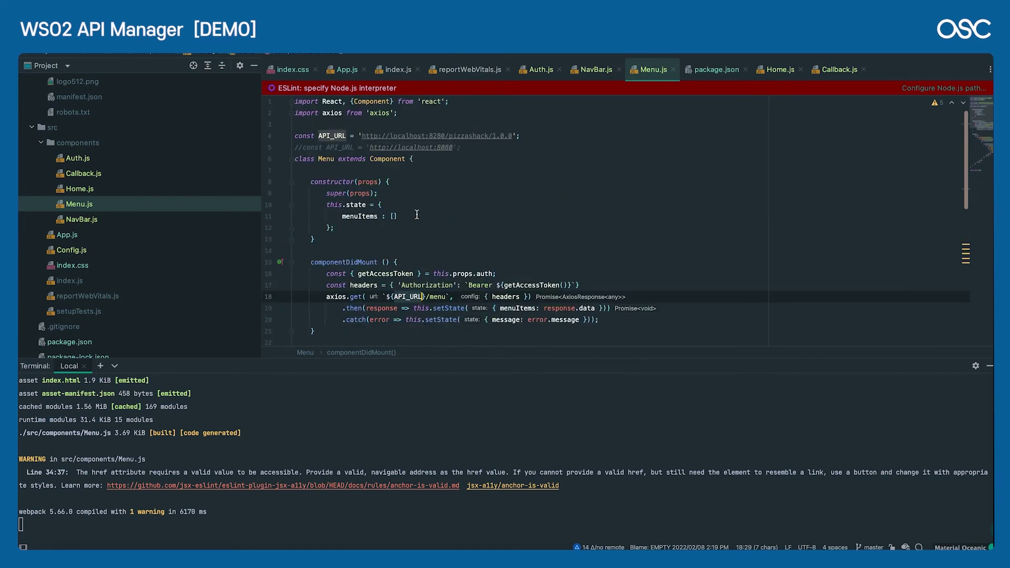
pyautogui.doubleClick(437, 296)
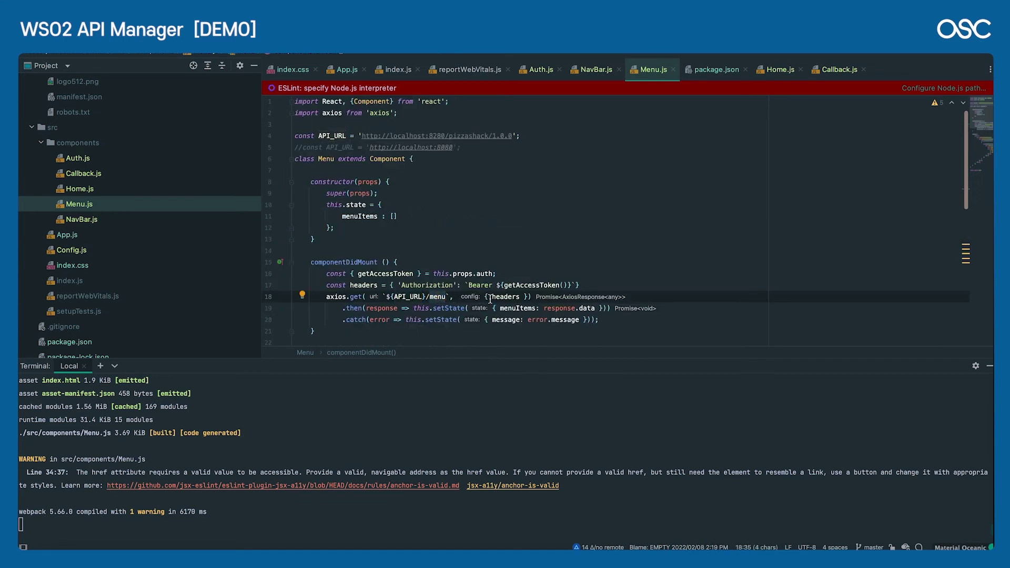
# Step: Inspect Menu's componentDidMount and constructor code
pyautogui.scroll(-2, 407, 304)
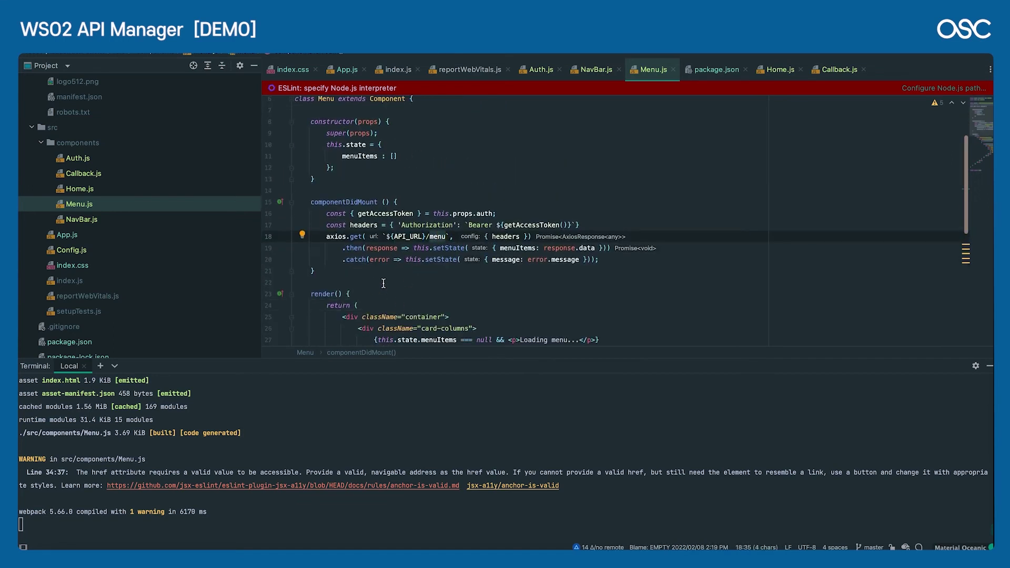
pyautogui.moveTo(383, 284); pyautogui.dragTo(326, 213)
pyautogui.scroll(2, 325, 216)
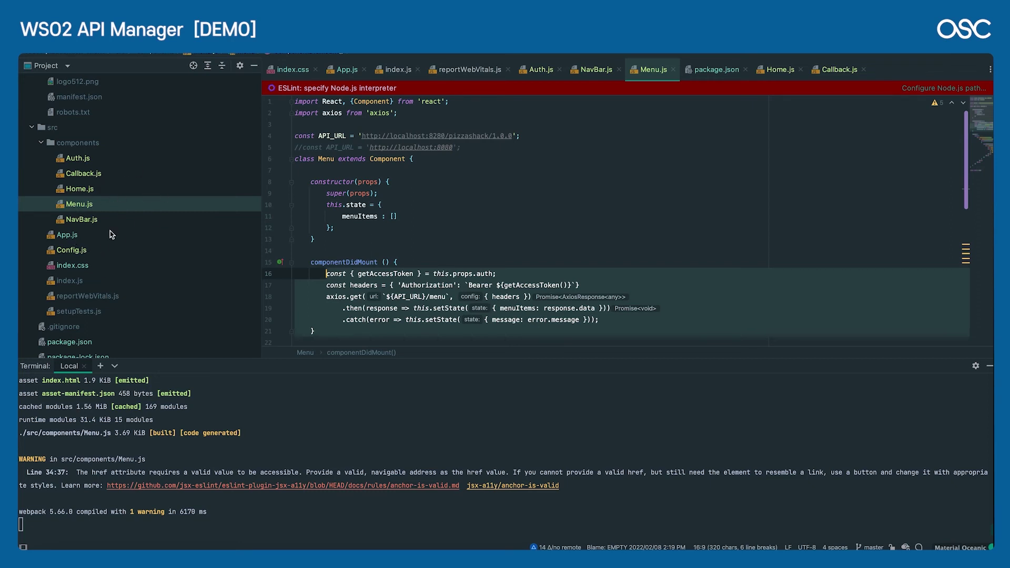
pyautogui.click(462, 201)
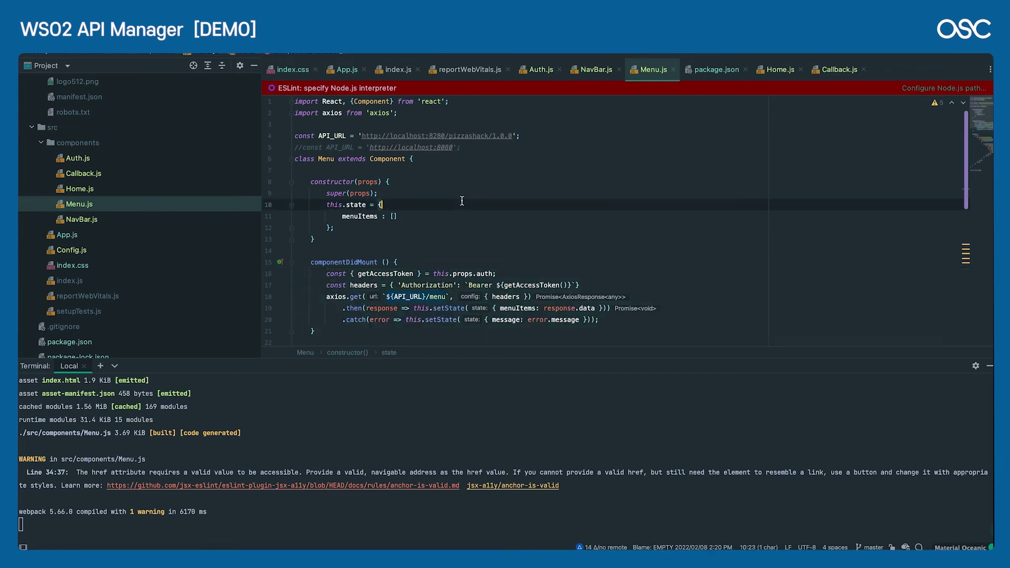
pyautogui.click(383, 232)
pyautogui.click(374, 239)
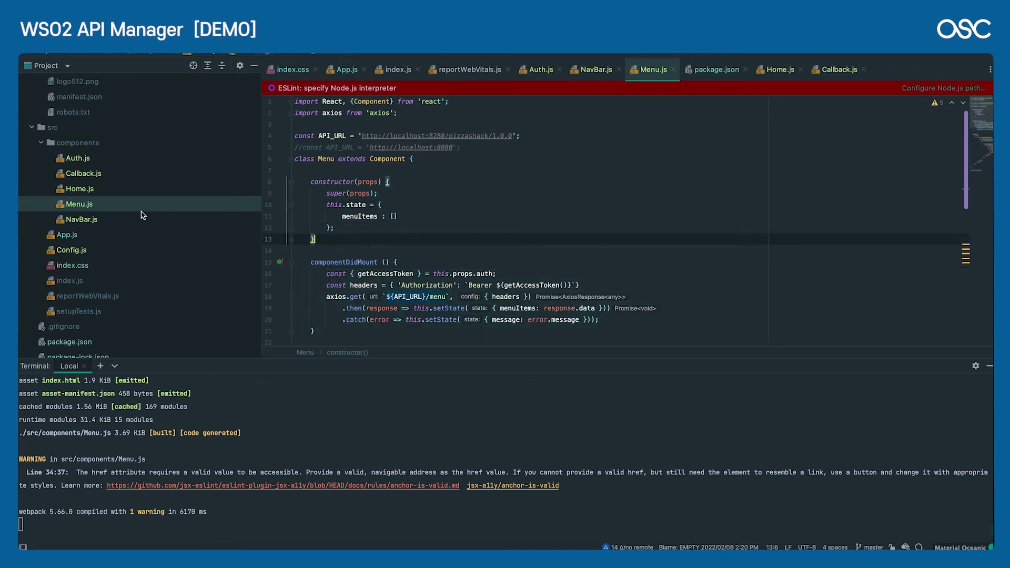
# Step: Open Config.js at its clientId line and switch over to the browser
pyautogui.doubleClick(93, 250)
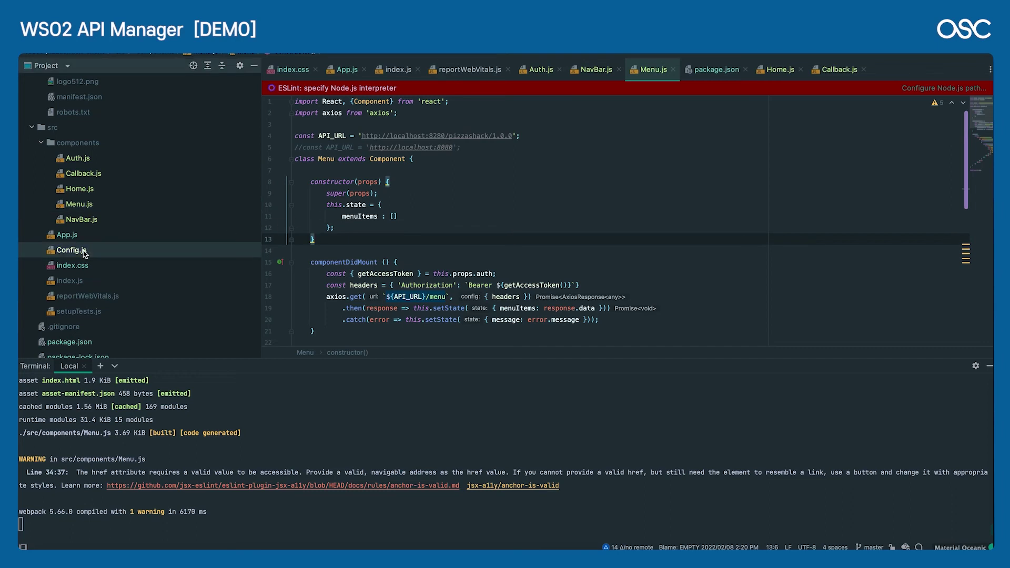
pyautogui.click(515, 126)
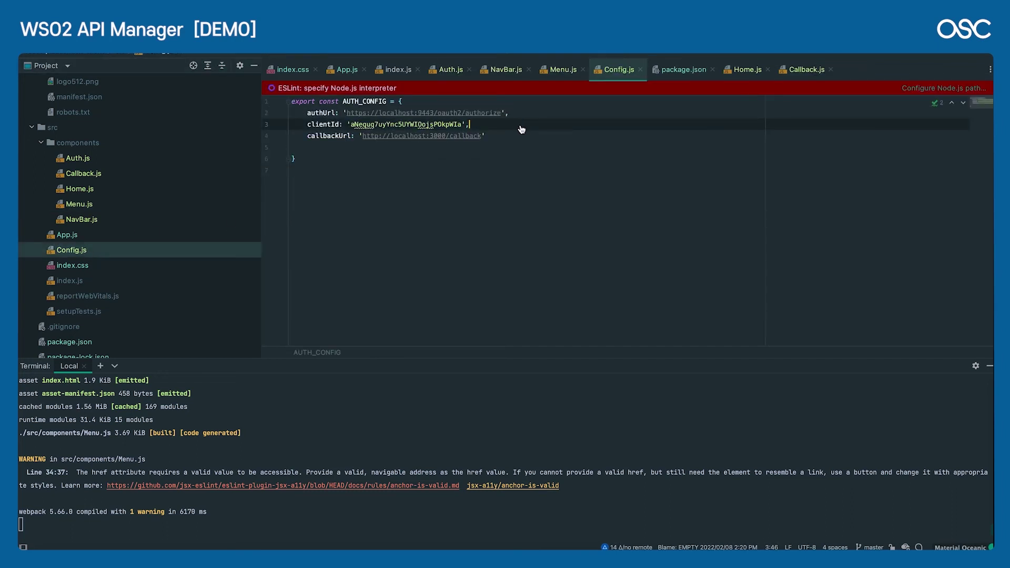
pyautogui.press('super+Tab')
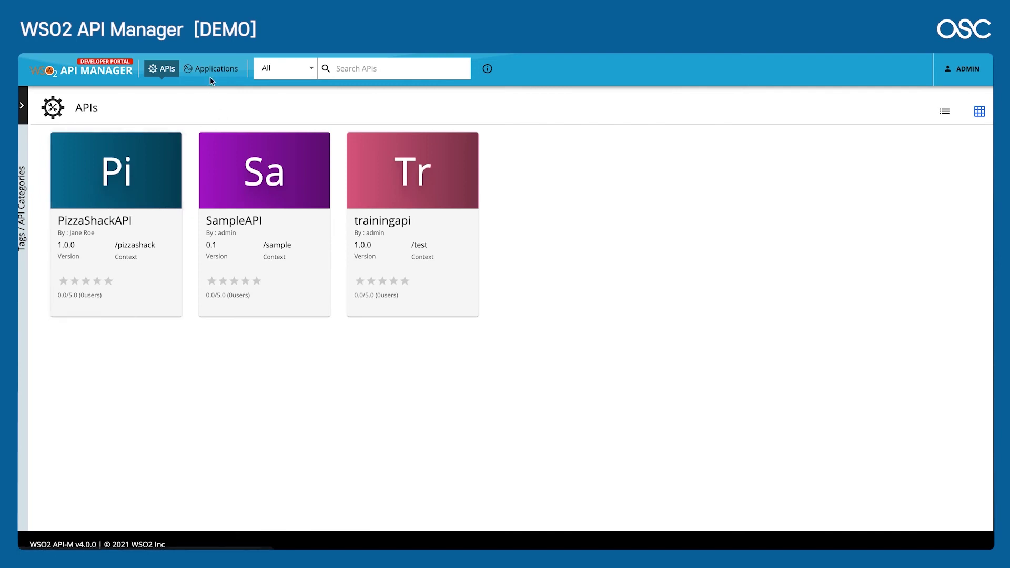
# Step: Open ReactApp's Production OAuth2 keys and select the full Consumer Key value
pyautogui.click(211, 70)
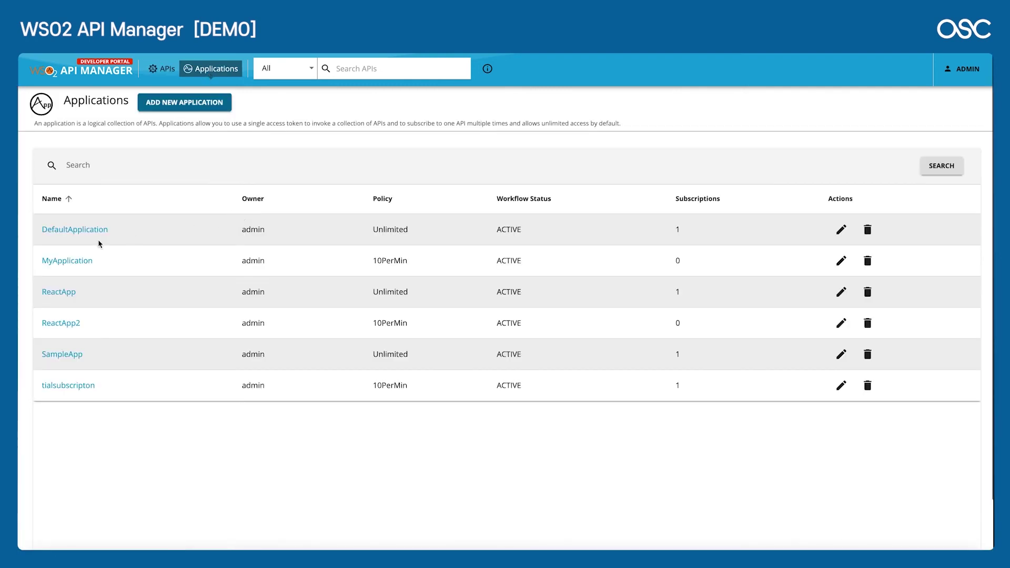
pyautogui.click(58, 297)
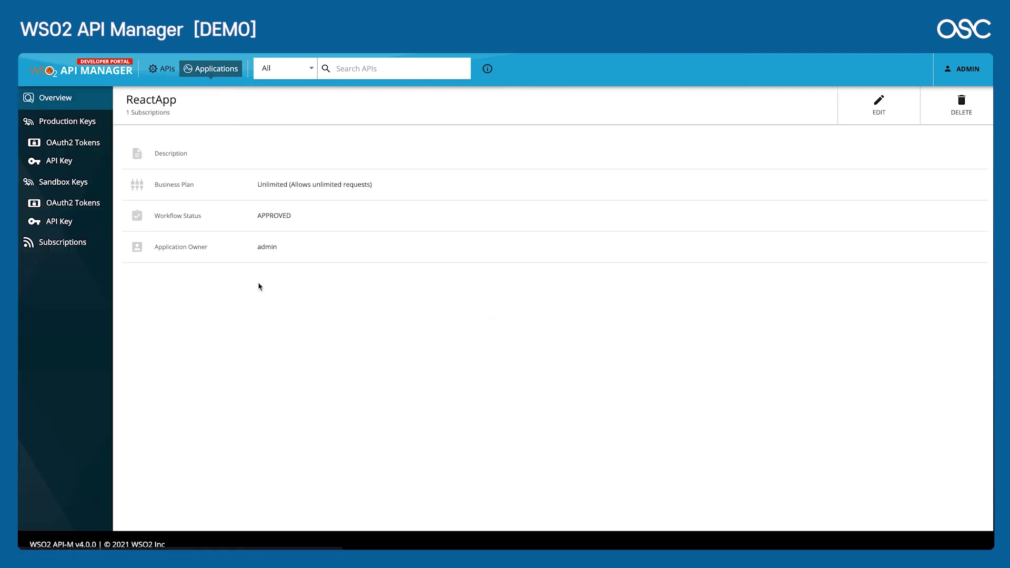
pyautogui.click(88, 141)
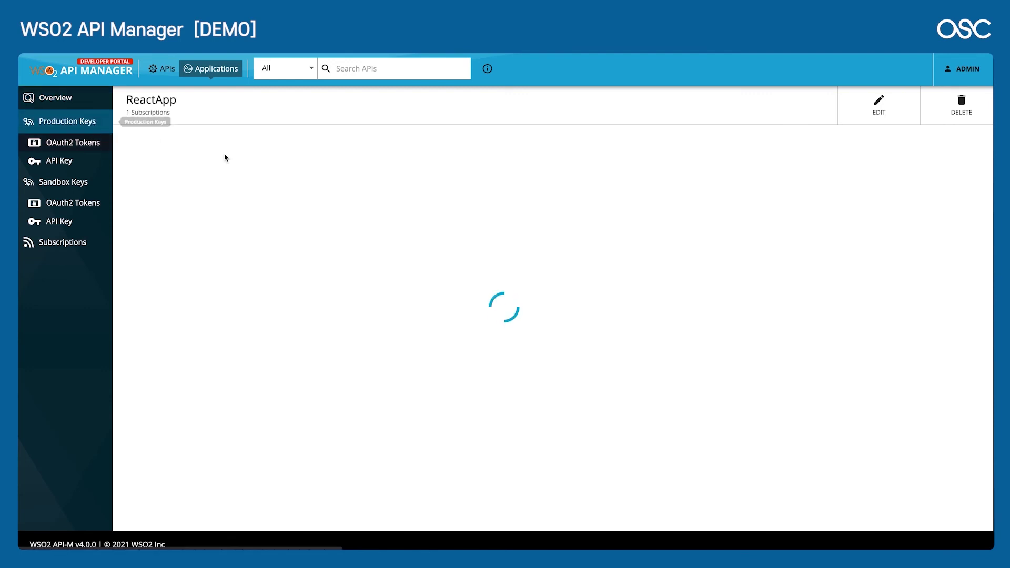
pyautogui.click(277, 196)
pyautogui.moveTo(276, 196); pyautogui.dragTo(135, 203)
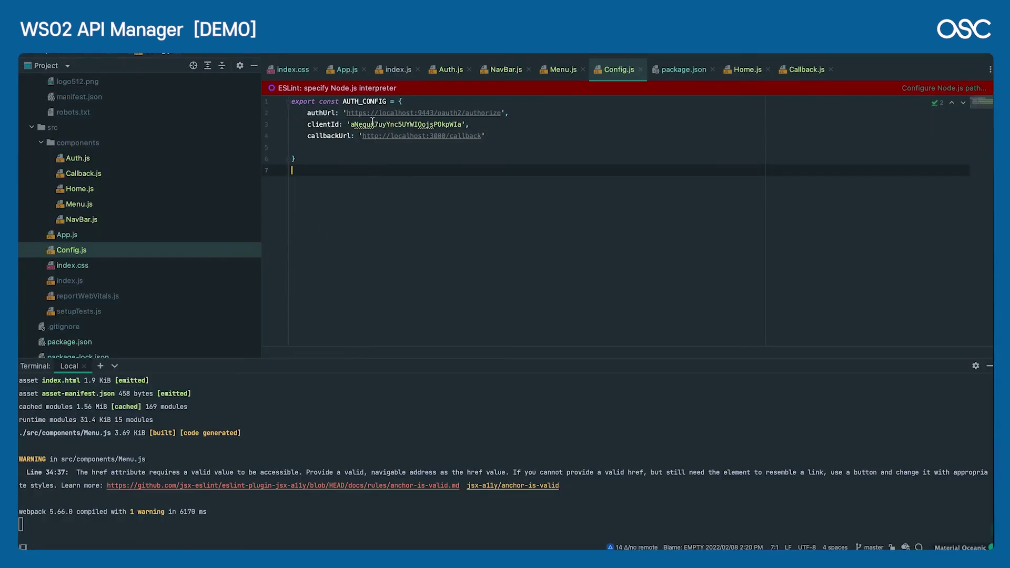
# Step: Paste the consumer key over Config.js's clientId, undo it, then open Menu.js
pyautogui.moveTo(350, 126); pyautogui.dragTo(463, 125)
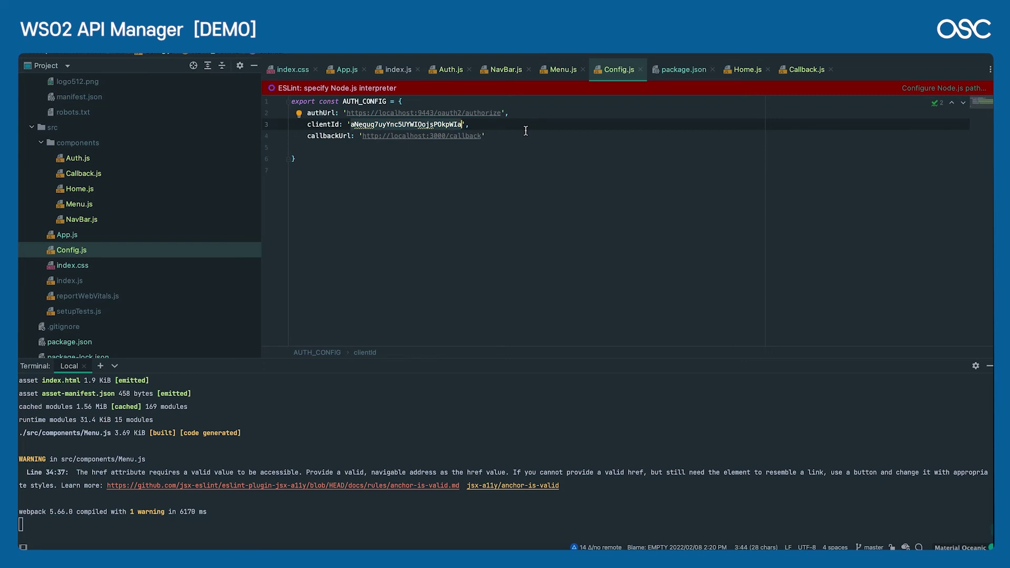
pyautogui.write('b1a99143-41d1-4b1d-a8cf-c995ba2e7684')
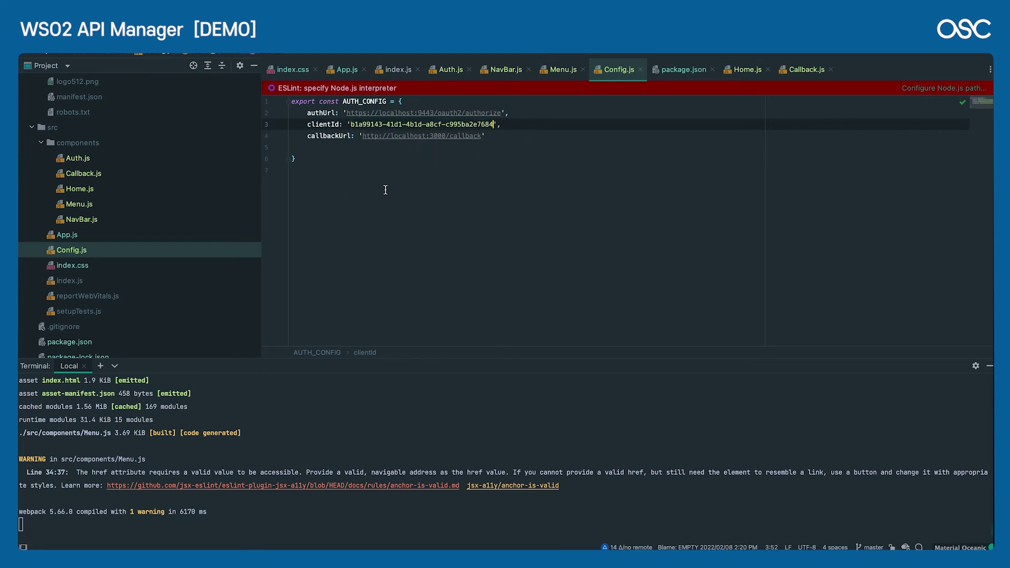
pyautogui.hotkey('ctrl', 'z')
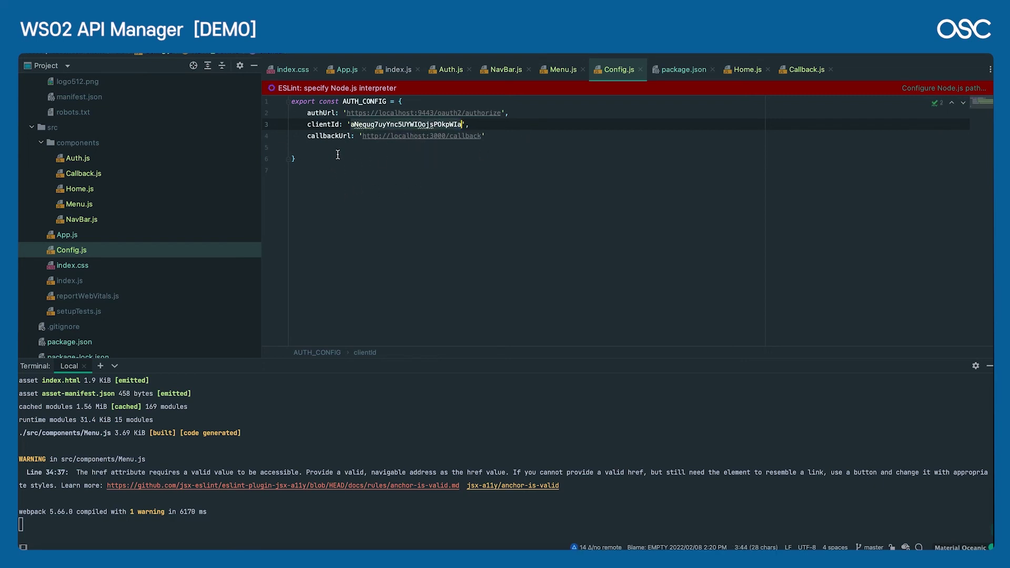
pyautogui.doubleClick(79, 204)
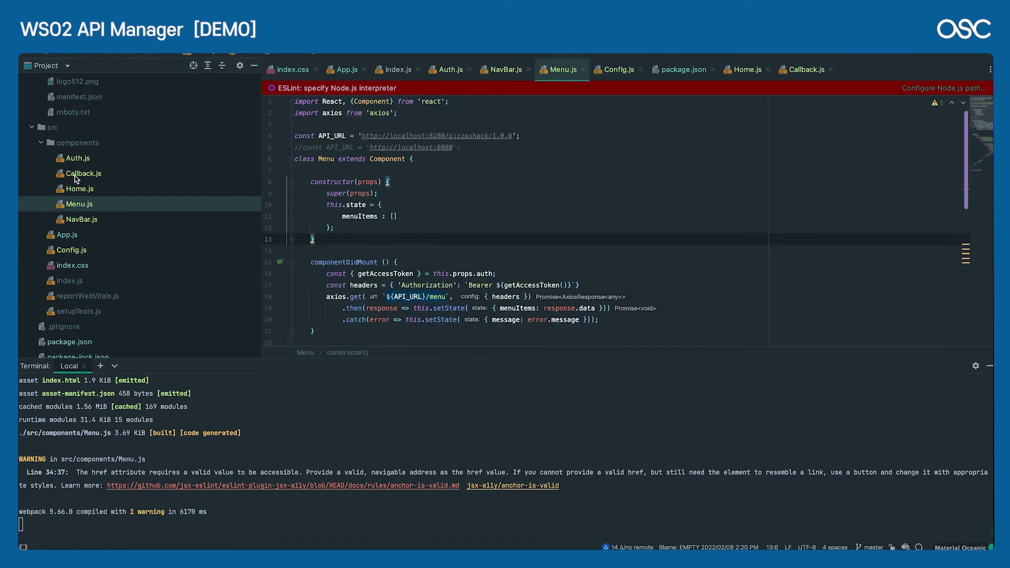
# Step: Open Callback.js and Auth.js in IntelliJ and look through their login code
pyautogui.doubleClick(98, 159)
pyautogui.click(101, 178)
pyautogui.doubleClick(100, 178)
pyautogui.doubleClick(97, 159)
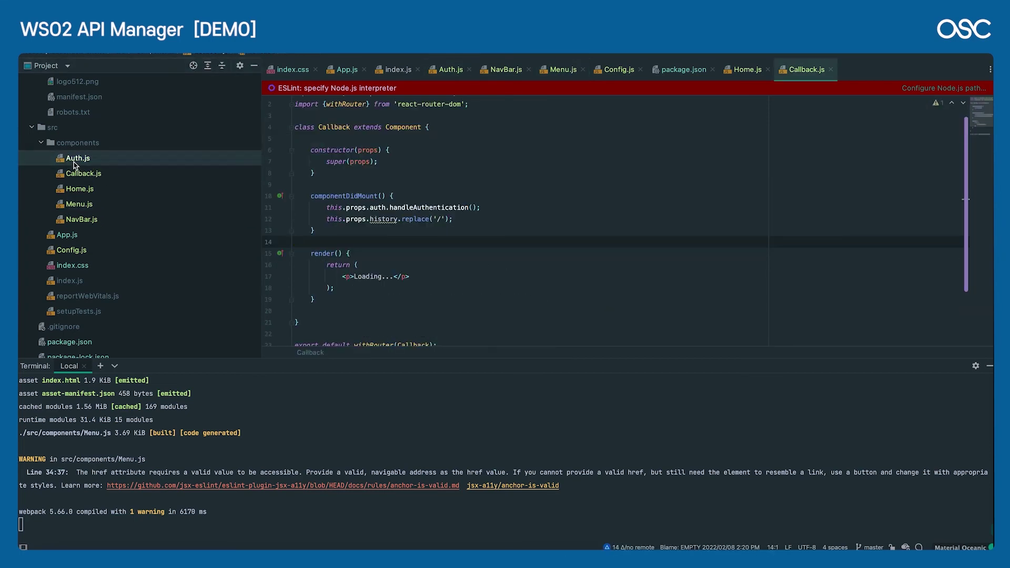
pyautogui.click(444, 173)
pyautogui.scroll(2, 509, 178)
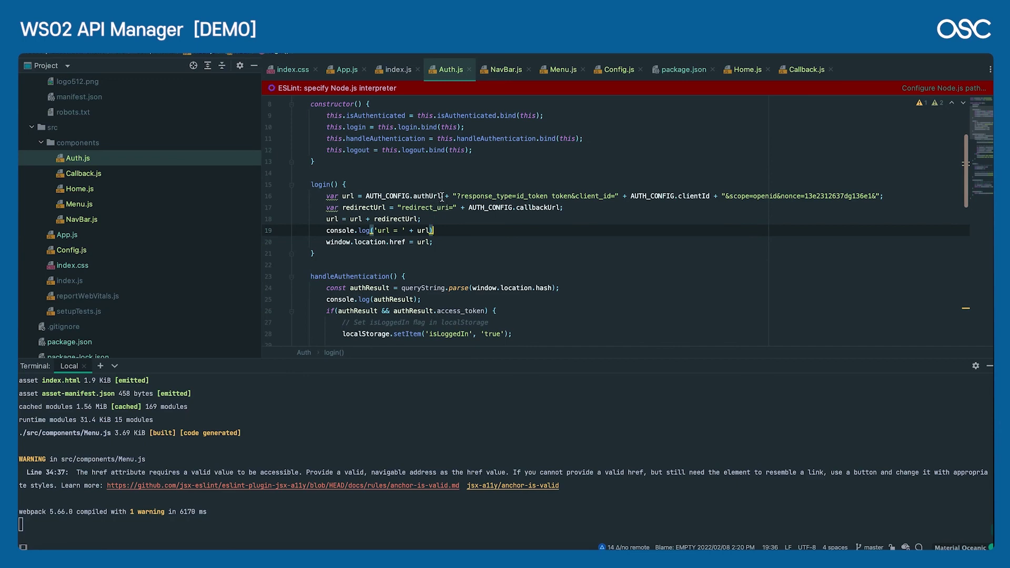
pyautogui.scroll(3, 442, 197)
pyautogui.scroll(-3, 442, 197)
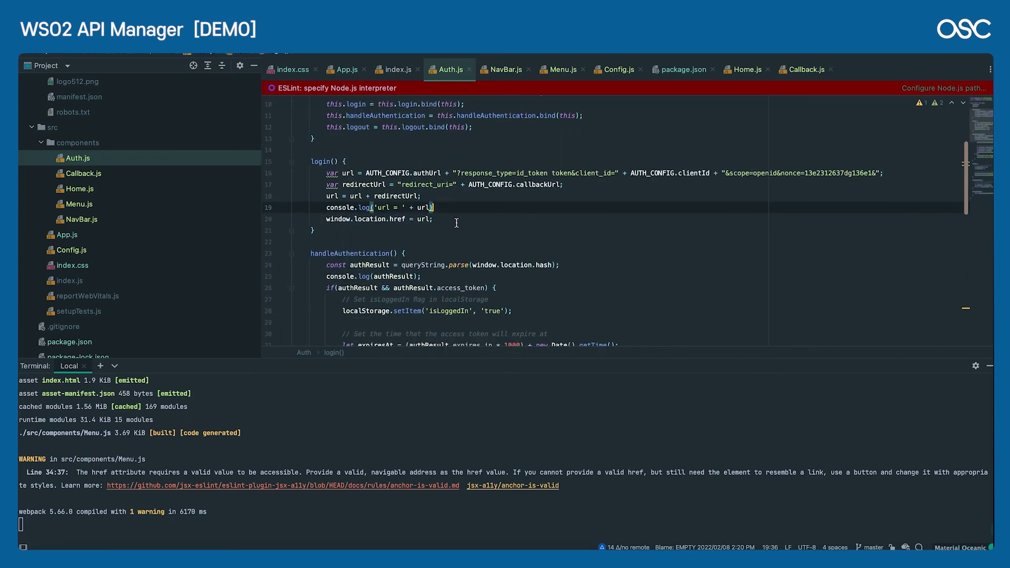
pyautogui.scroll(-4, 457, 223)
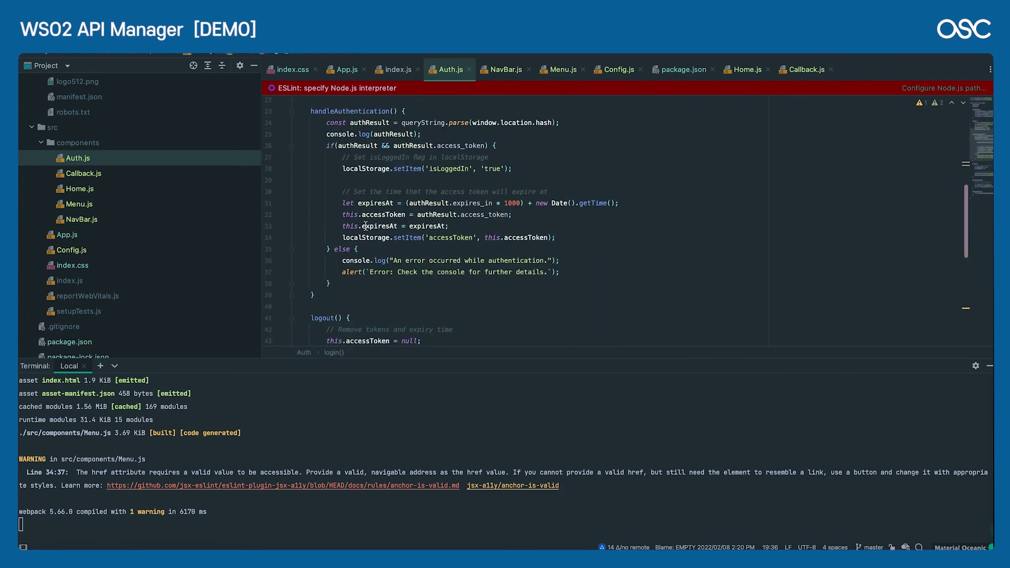
pyautogui.doubleClick(96, 174)
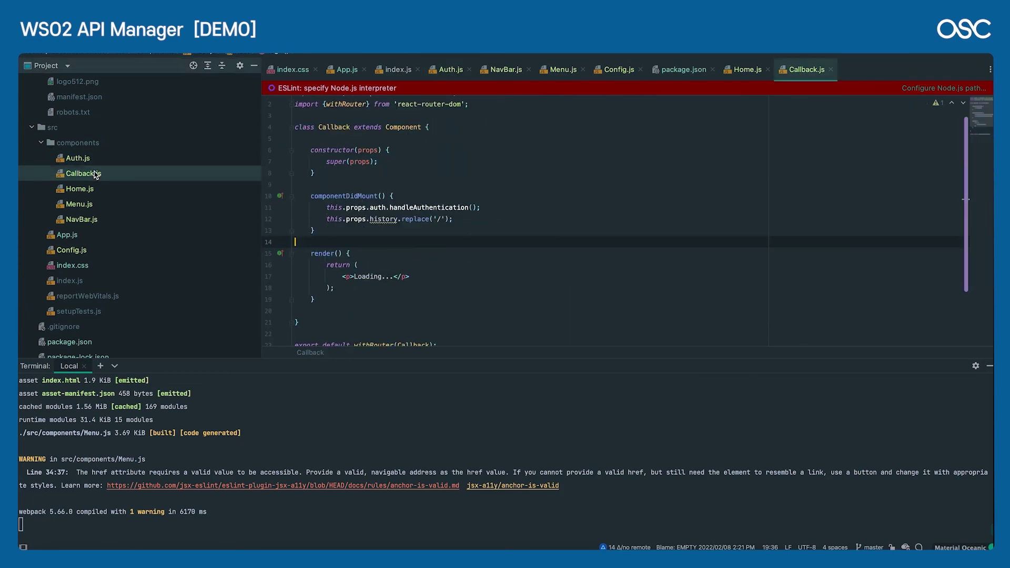
pyautogui.scroll(-1, 429, 186)
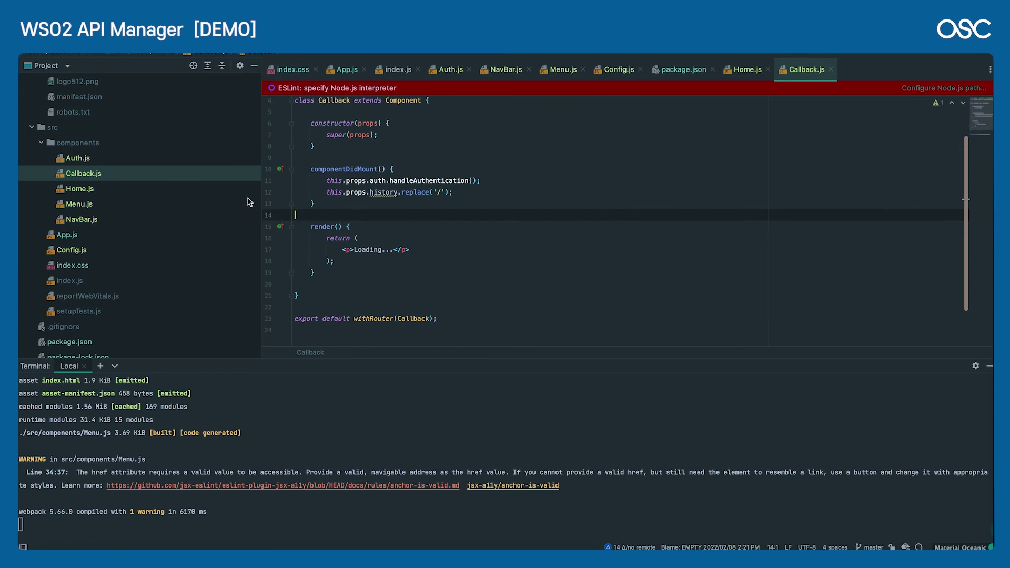
# Step: Go to the handleAuthentication declaration in Auth.js and select the 'isLoggedIn' localStorage key
pyautogui.keyDown('super'); pyautogui.click(419, 181); pyautogui.keyUp('super')
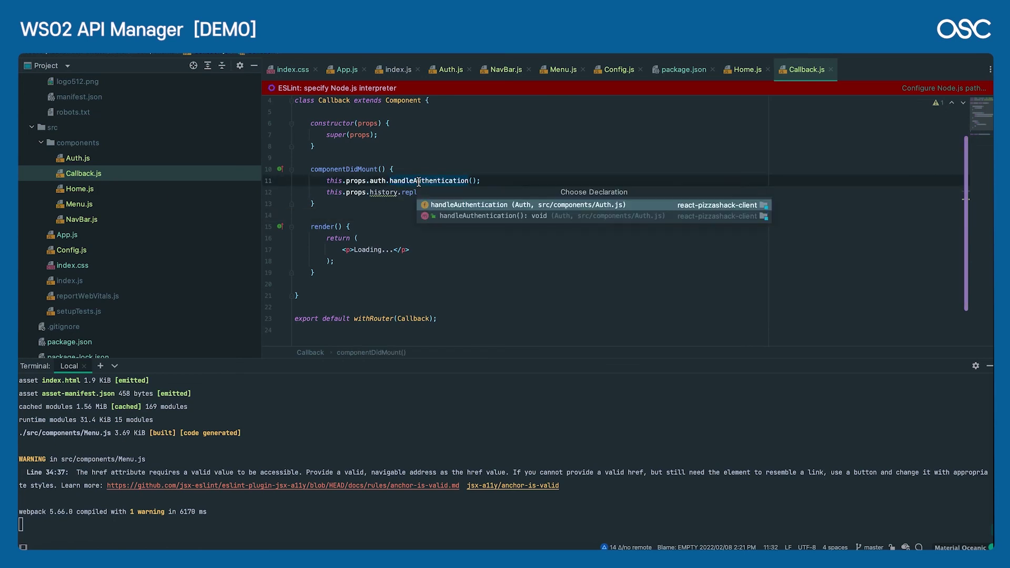
pyautogui.click(500, 215)
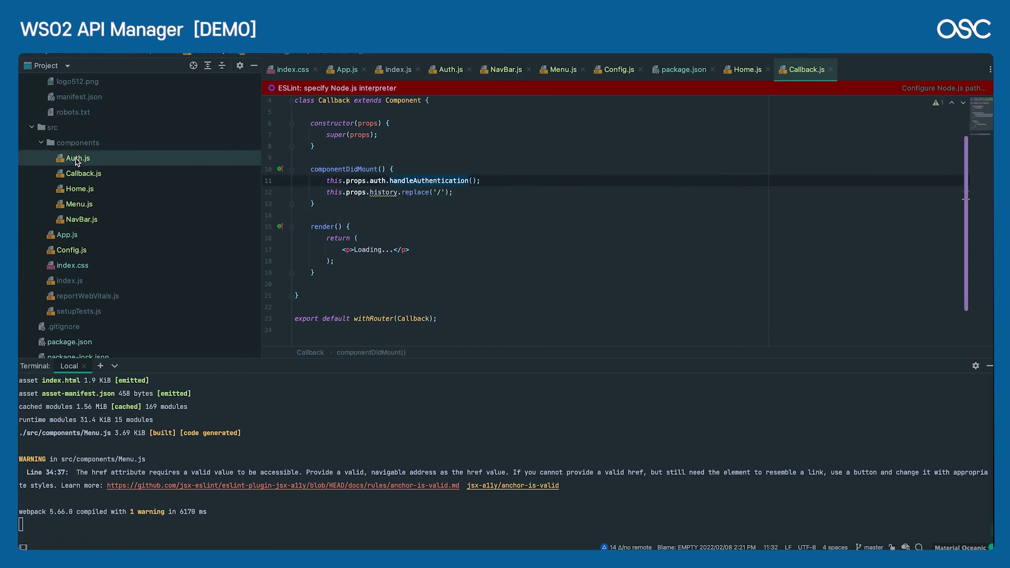
pyautogui.scroll(-2, 390, 175)
pyautogui.scroll(3, 393, 176)
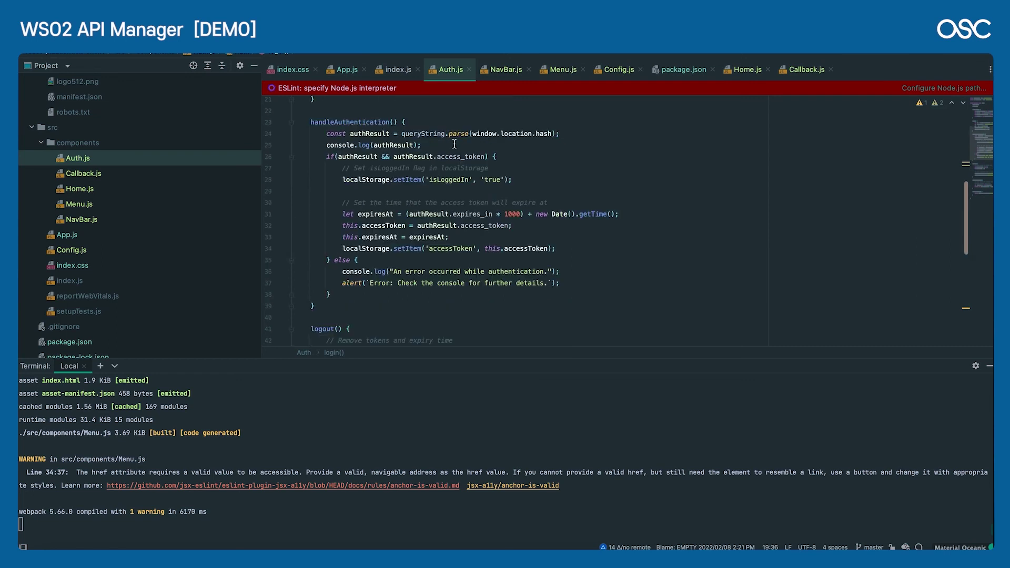
pyautogui.click(517, 185)
pyautogui.click(531, 247)
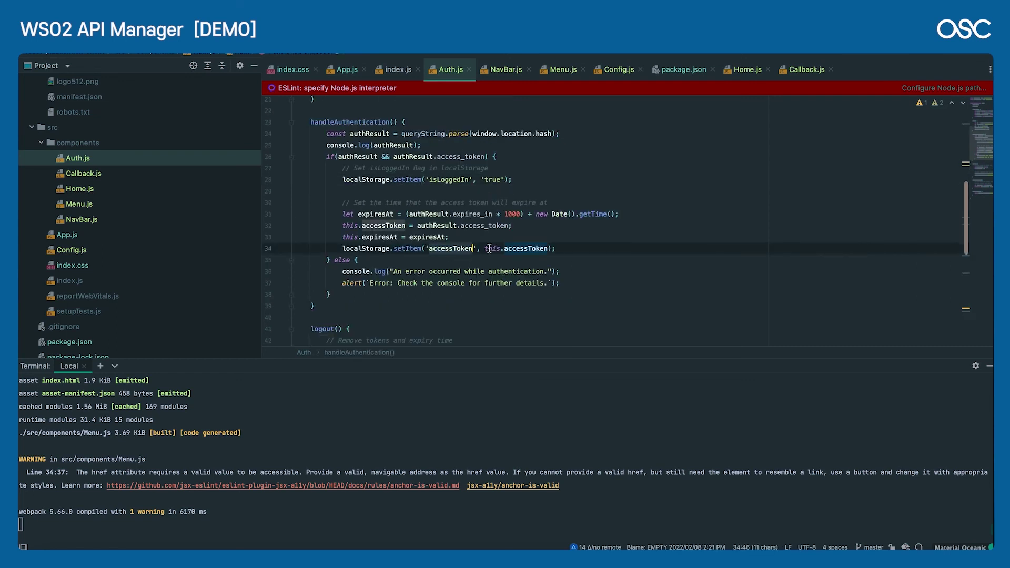
pyautogui.click(466, 179)
pyautogui.click(370, 179)
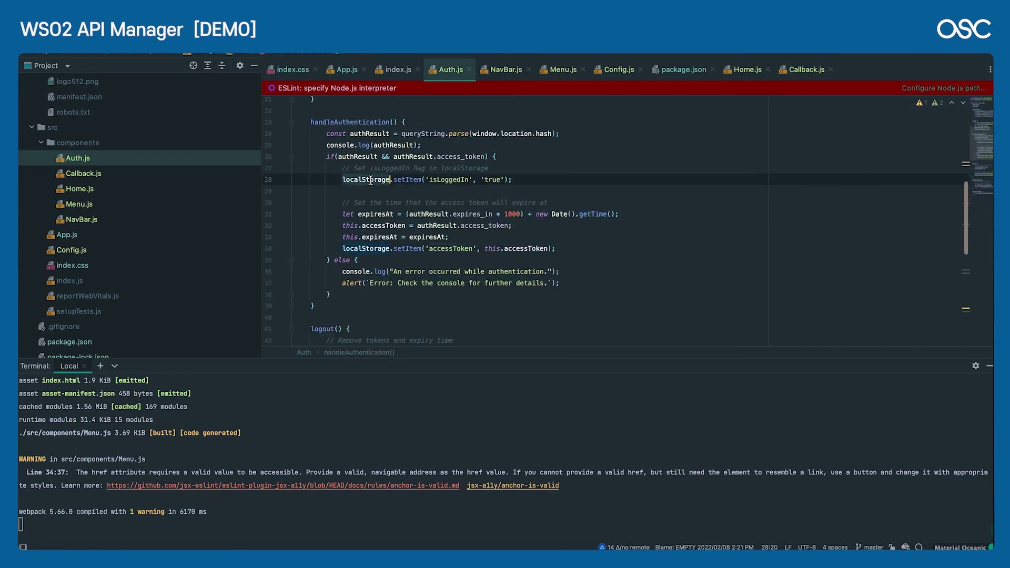
pyautogui.doubleClick(447, 179)
# Step: Switch between IntelliJ and Chrome, ending on the PizzaShack welcome page
pyautogui.press('super+Tab')
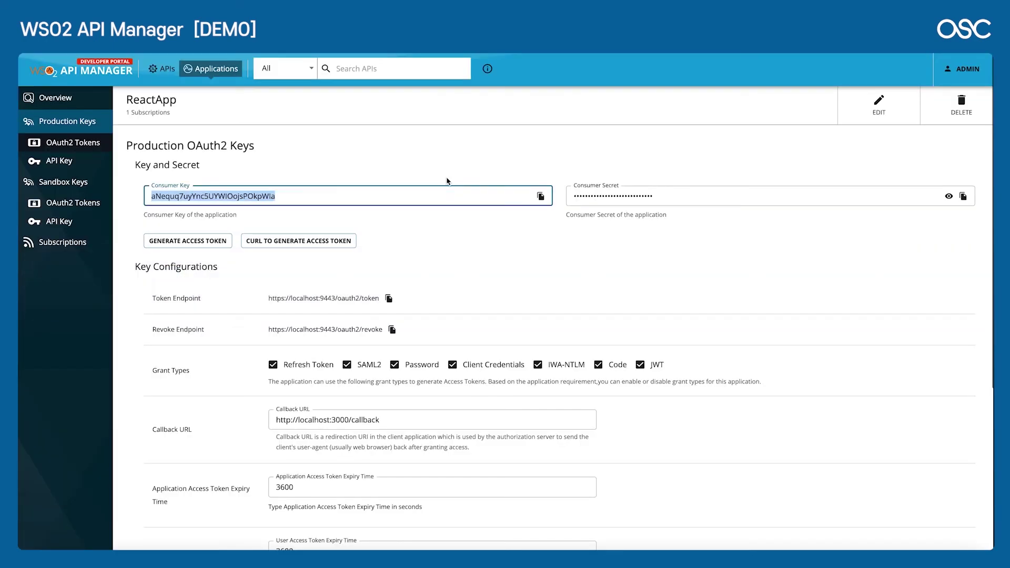
pyautogui.press('super+Tab')
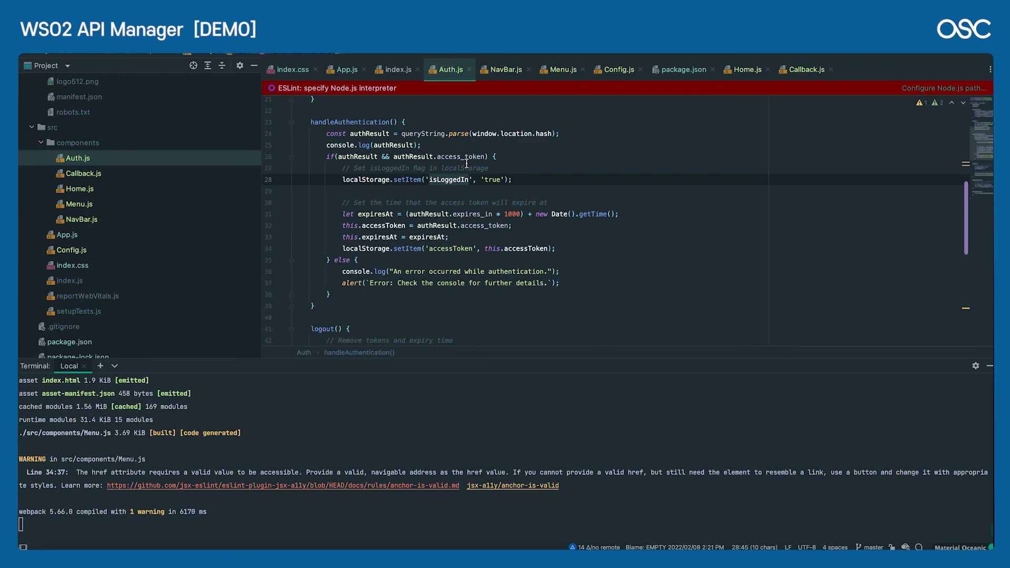
pyautogui.scroll(-9, 466, 164)
pyautogui.press('super+Tab')
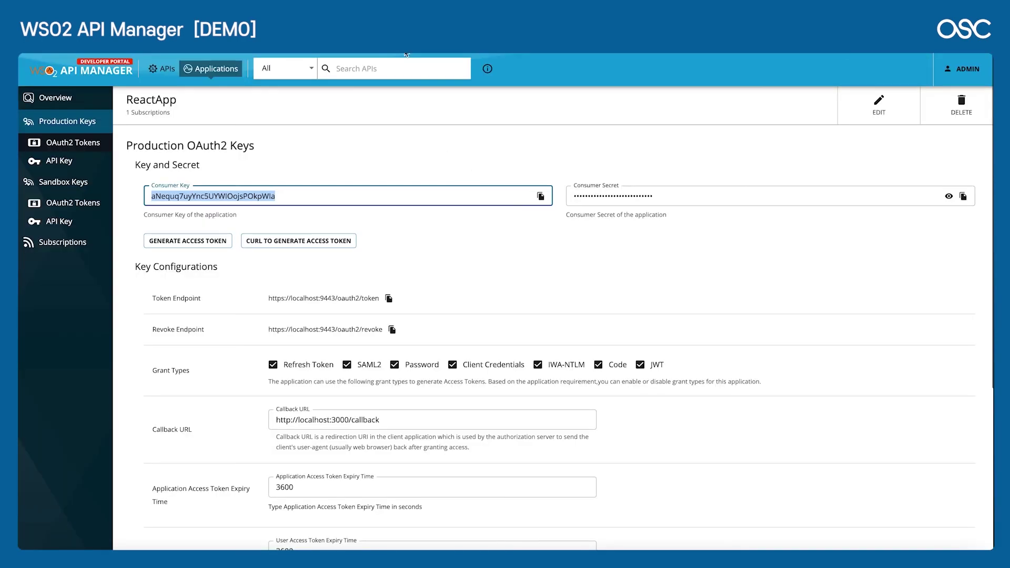
pyautogui.press('super+Tab')
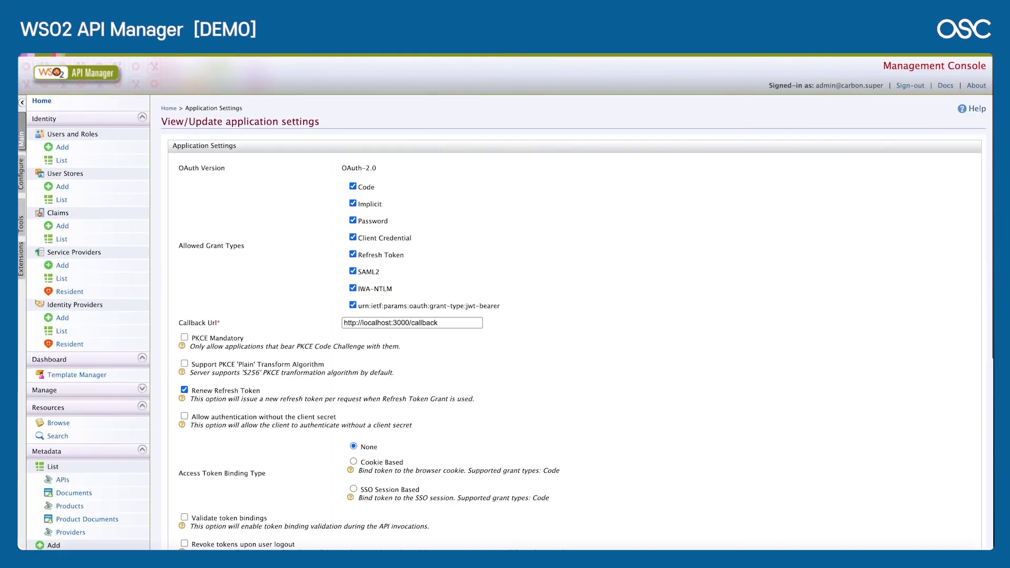
# Step: Open a new incognito window and load localhost:3000, correcting the mistyped 8080 port
pyautogui.click(982, 52)
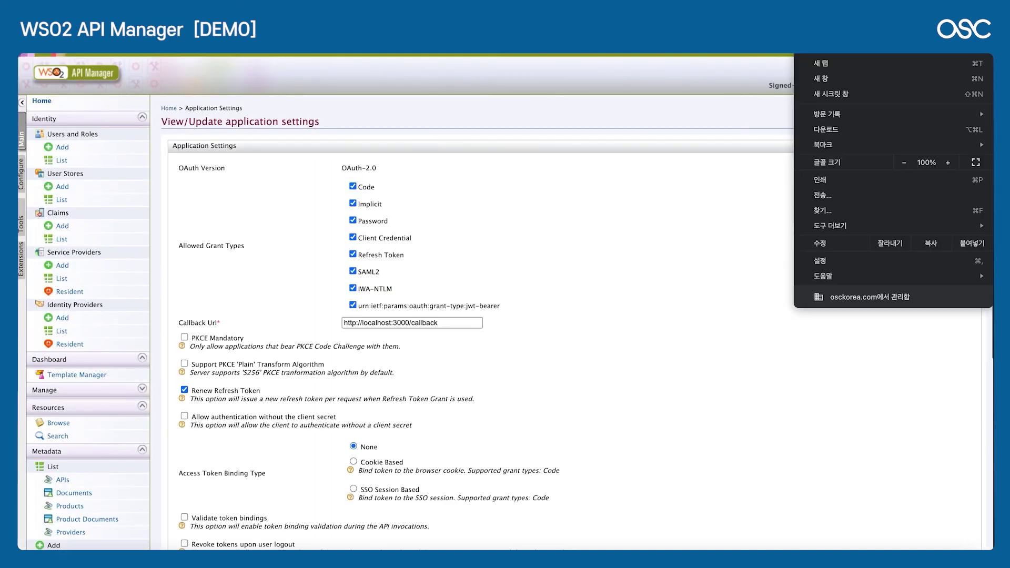
pyautogui.click(902, 97)
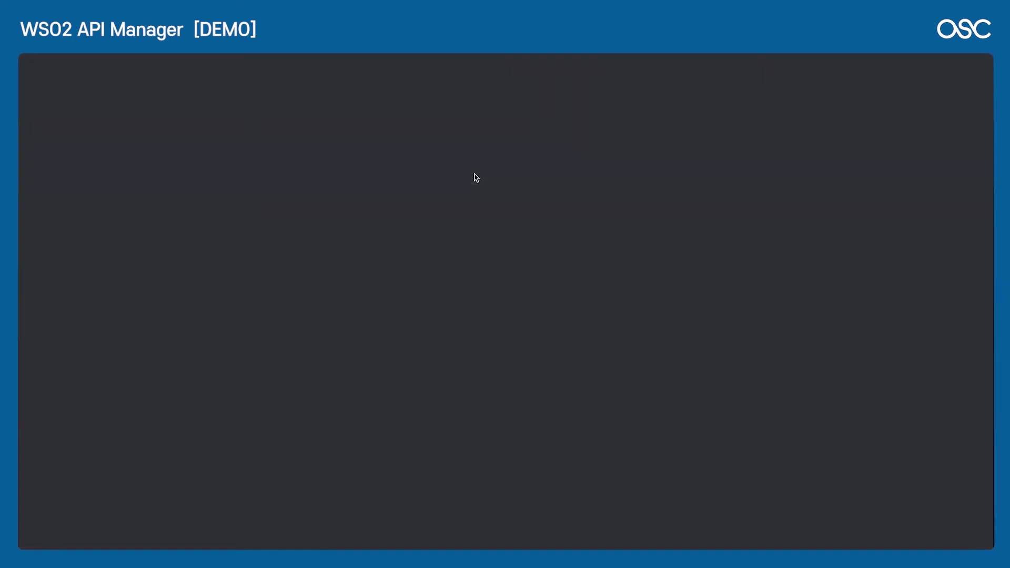
pyautogui.write('localhost:8080')
pyautogui.press('BackSpace')
pyautogui.press('BackSpace')
pyautogui.press('BackSpace')
pyautogui.press('BackSpace')
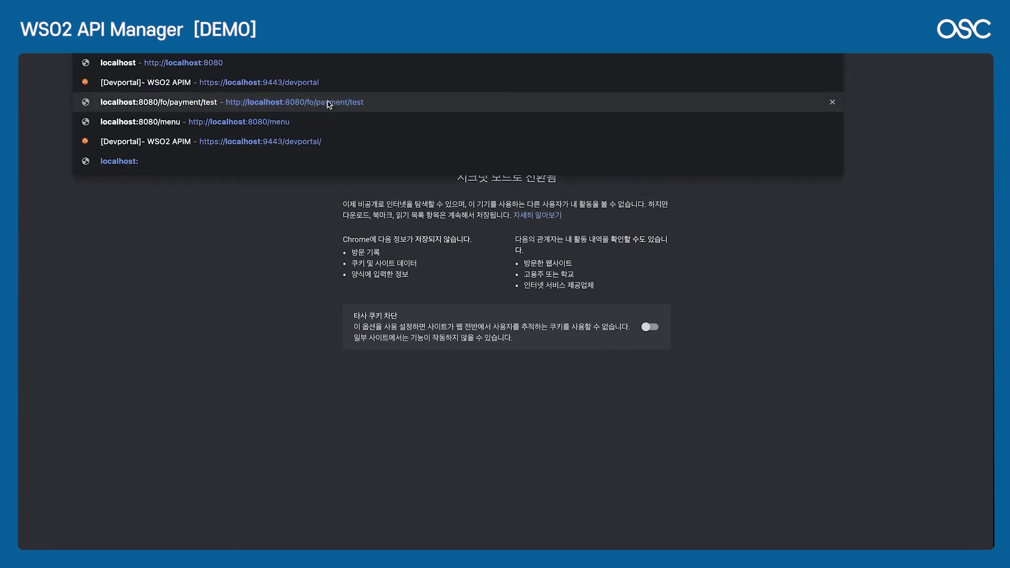
pyautogui.write('3000')
pyautogui.press('Return')
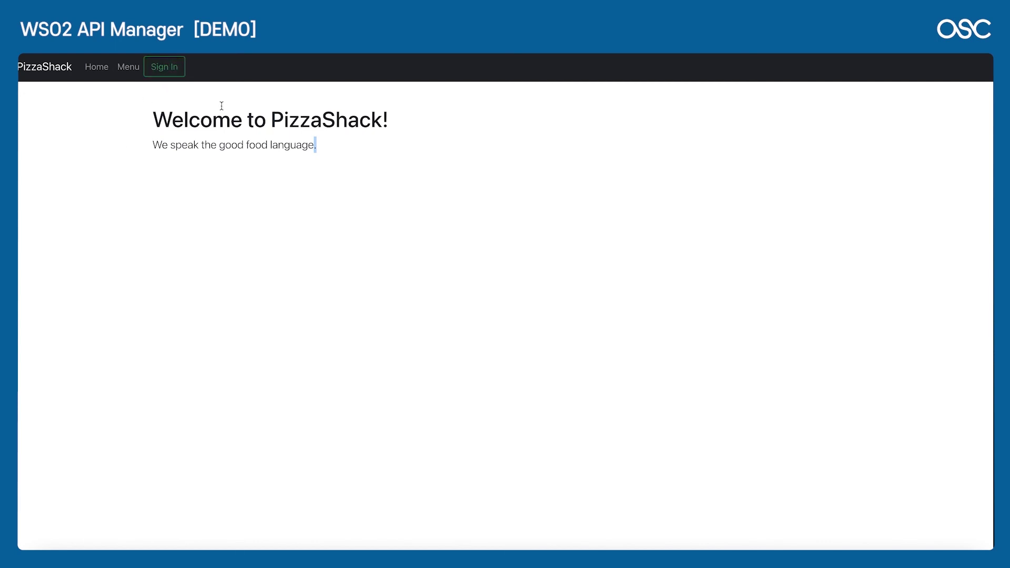
# Step: Sign in to PizzaShack on the WSO2 login form with username admin and its password
pyautogui.click(159, 67)
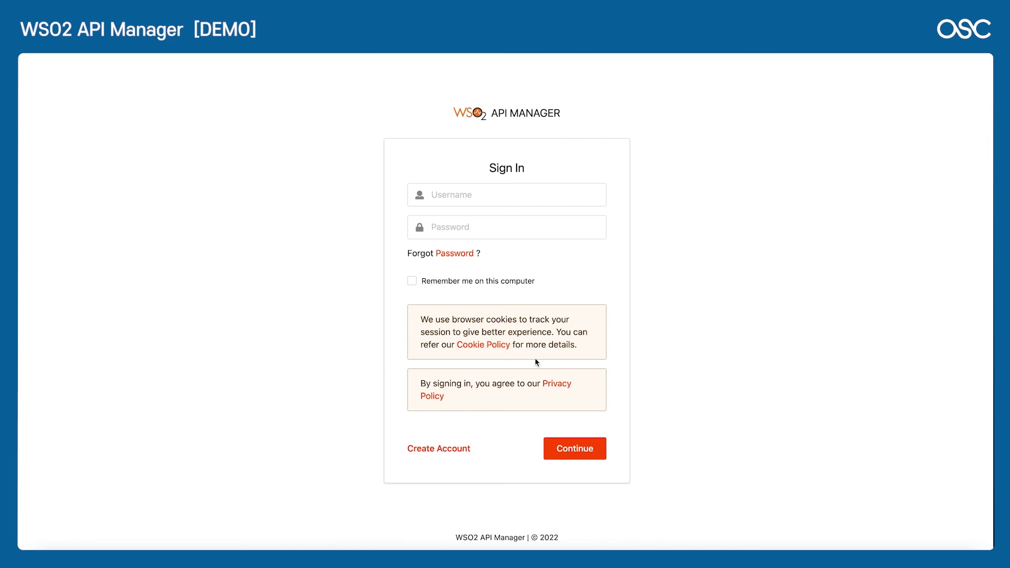
pyautogui.click(469, 201)
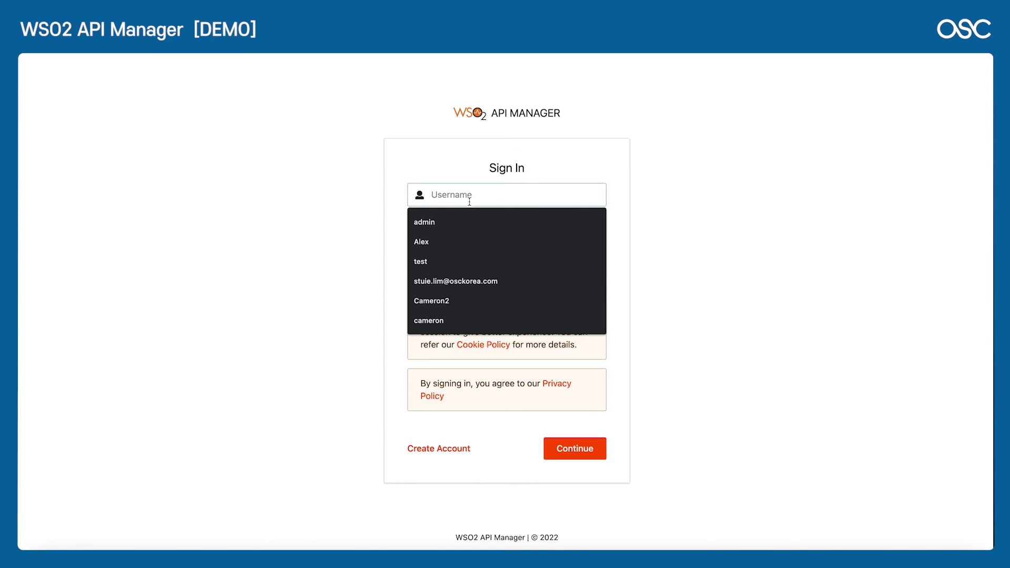
pyautogui.write('admin')
pyautogui.press('Tab')
pyautogui.write('adm')
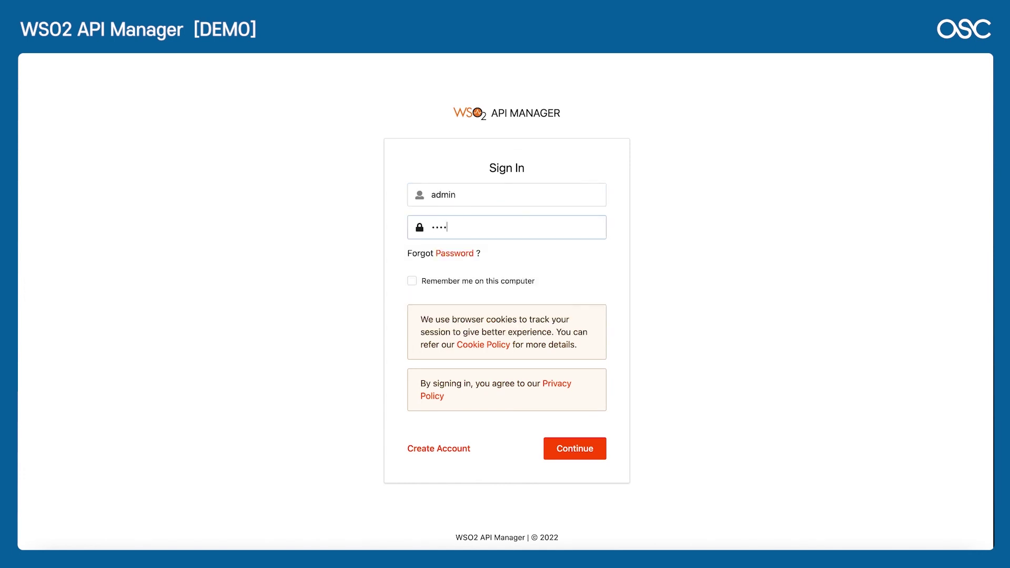
pyautogui.click(576, 449)
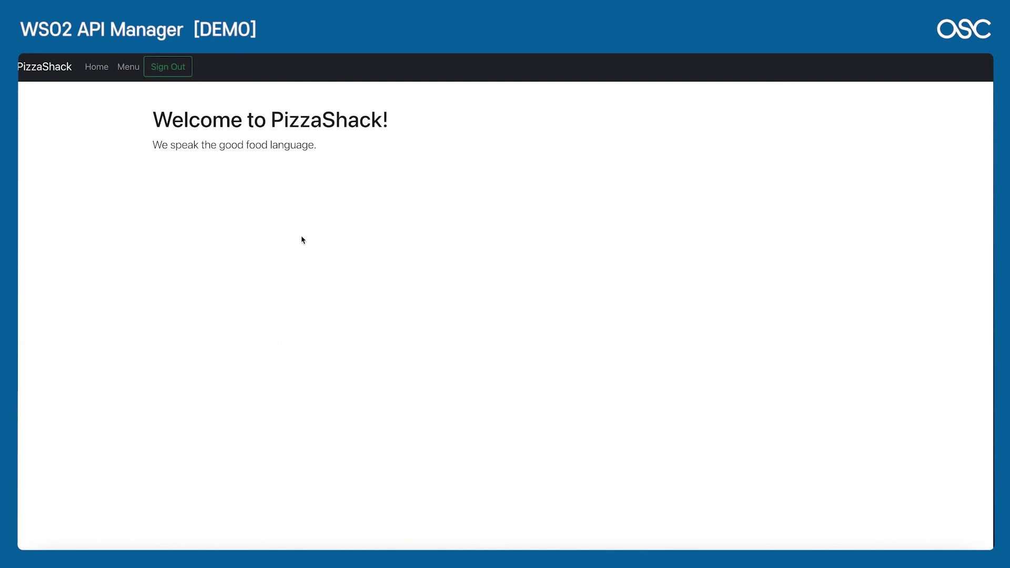
# Step: In DevTools, check localhost:3000 local storage for accessToken, then load Menu and view its response JSON
pyautogui.press('super+alt+i')
pyautogui.click(820, 60)
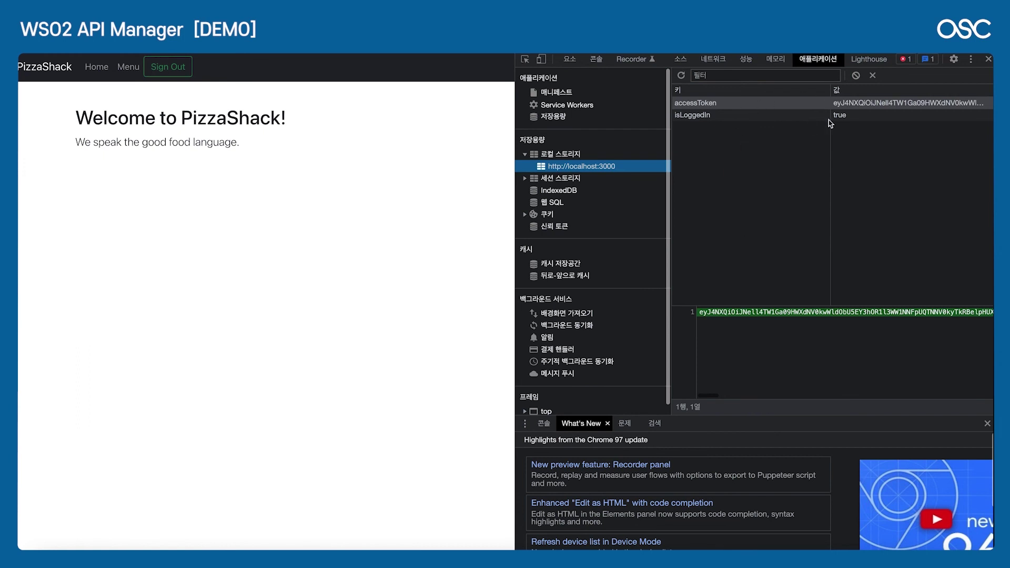
pyautogui.hscroll(5, 804, 322)
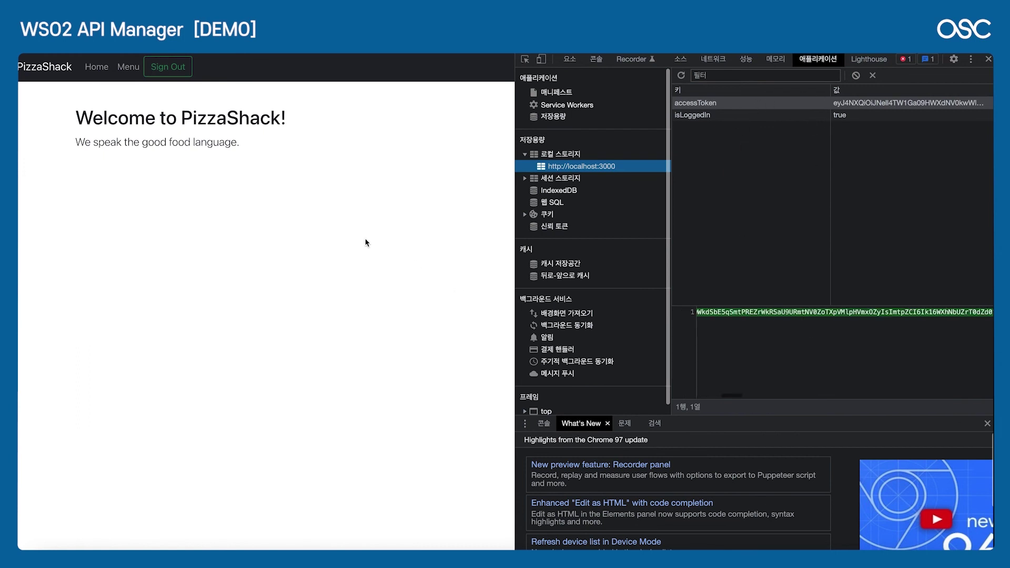
pyautogui.click(126, 67)
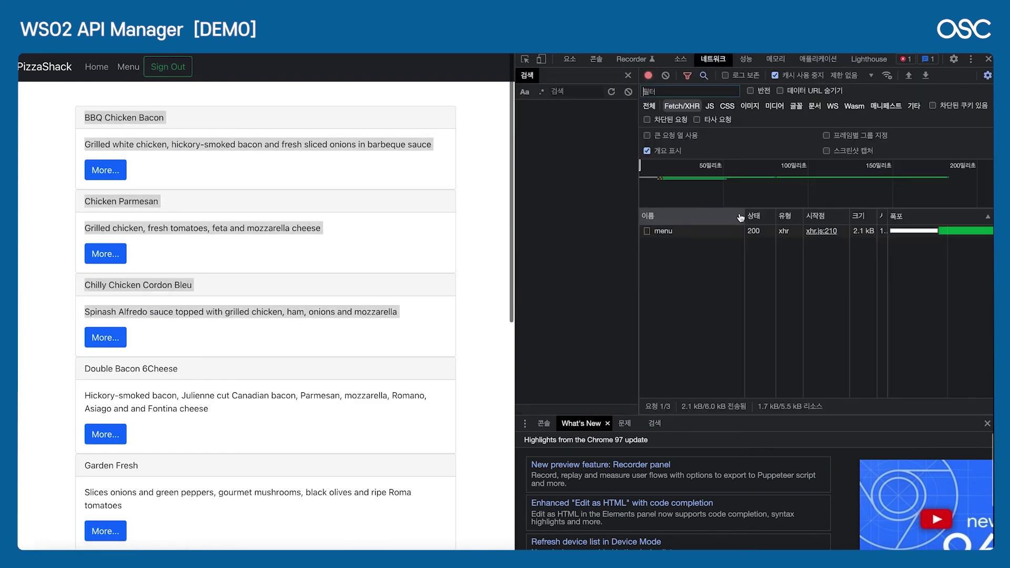
pyautogui.click(682, 232)
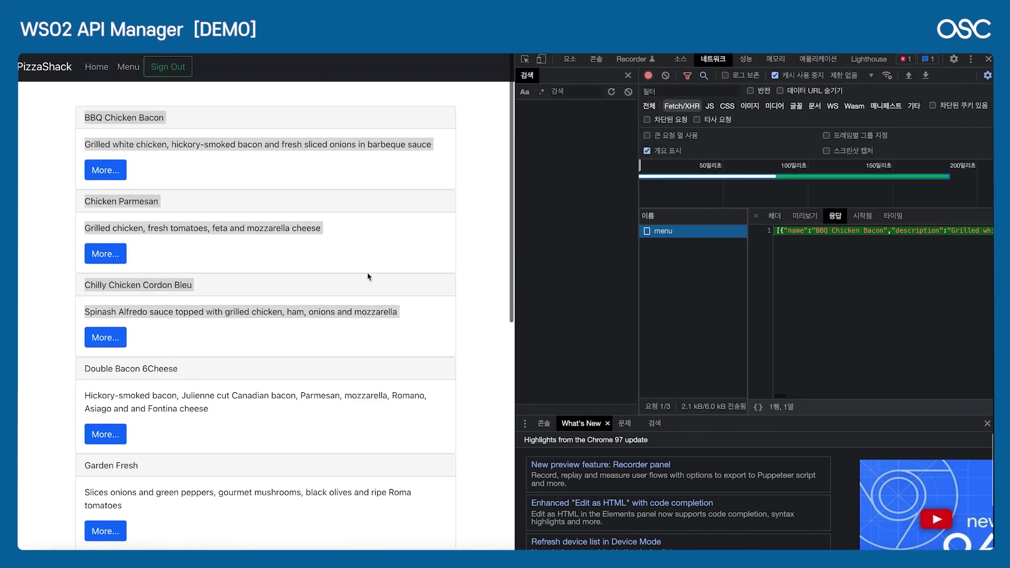